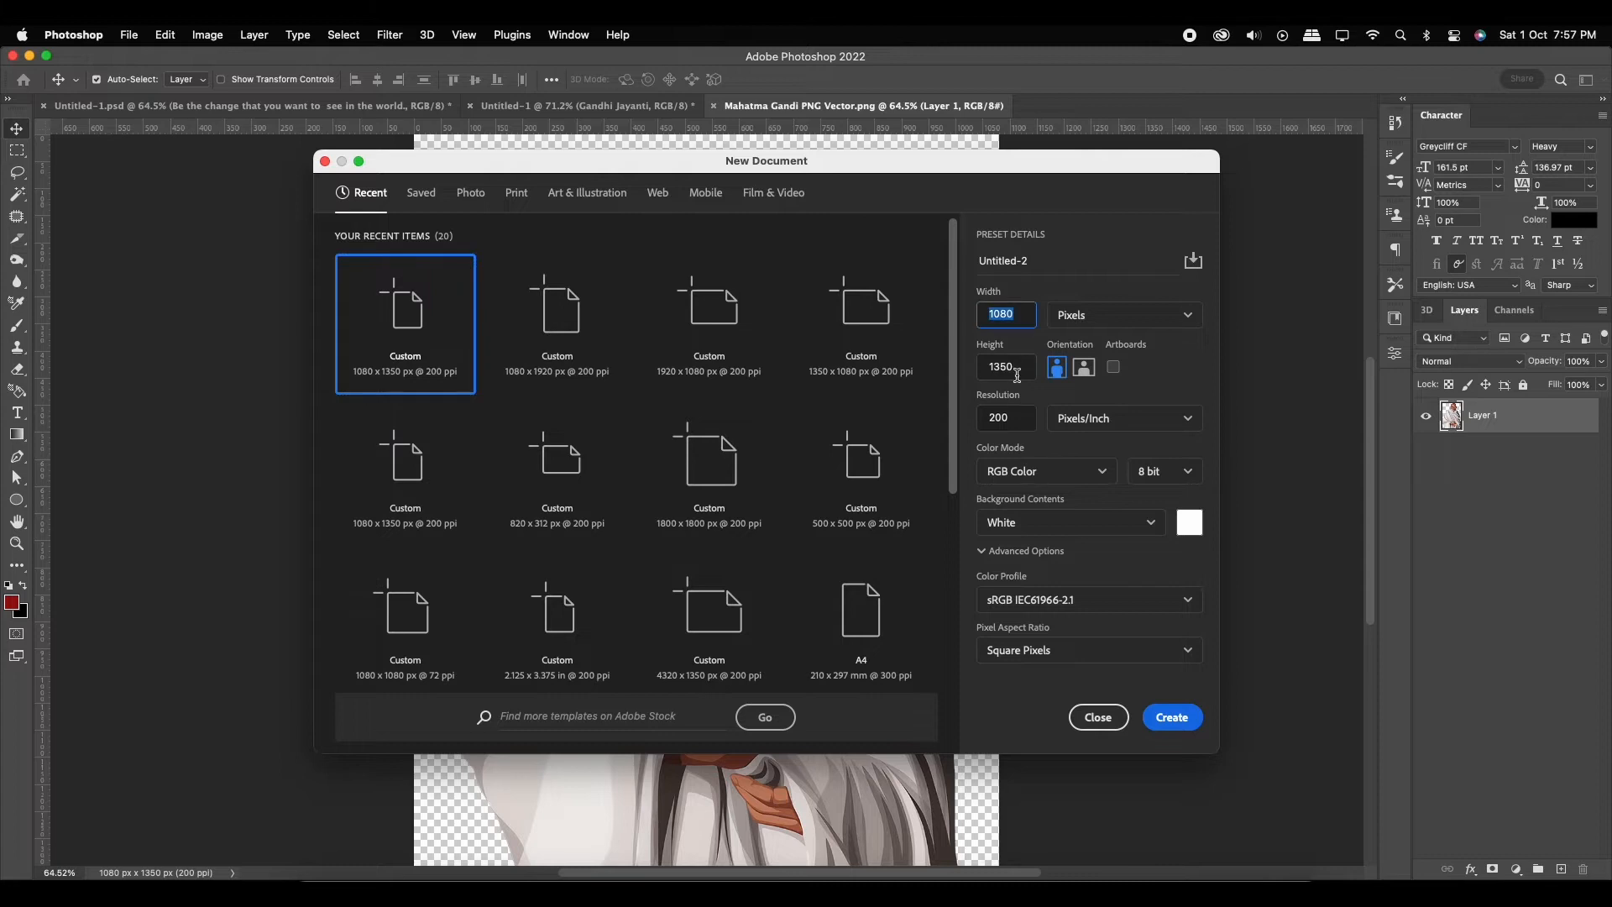
Create a 1080 x 1350 px, 200 ppi RGB document with a white background and bring the Gandhi illustration into it
click(1172, 717)
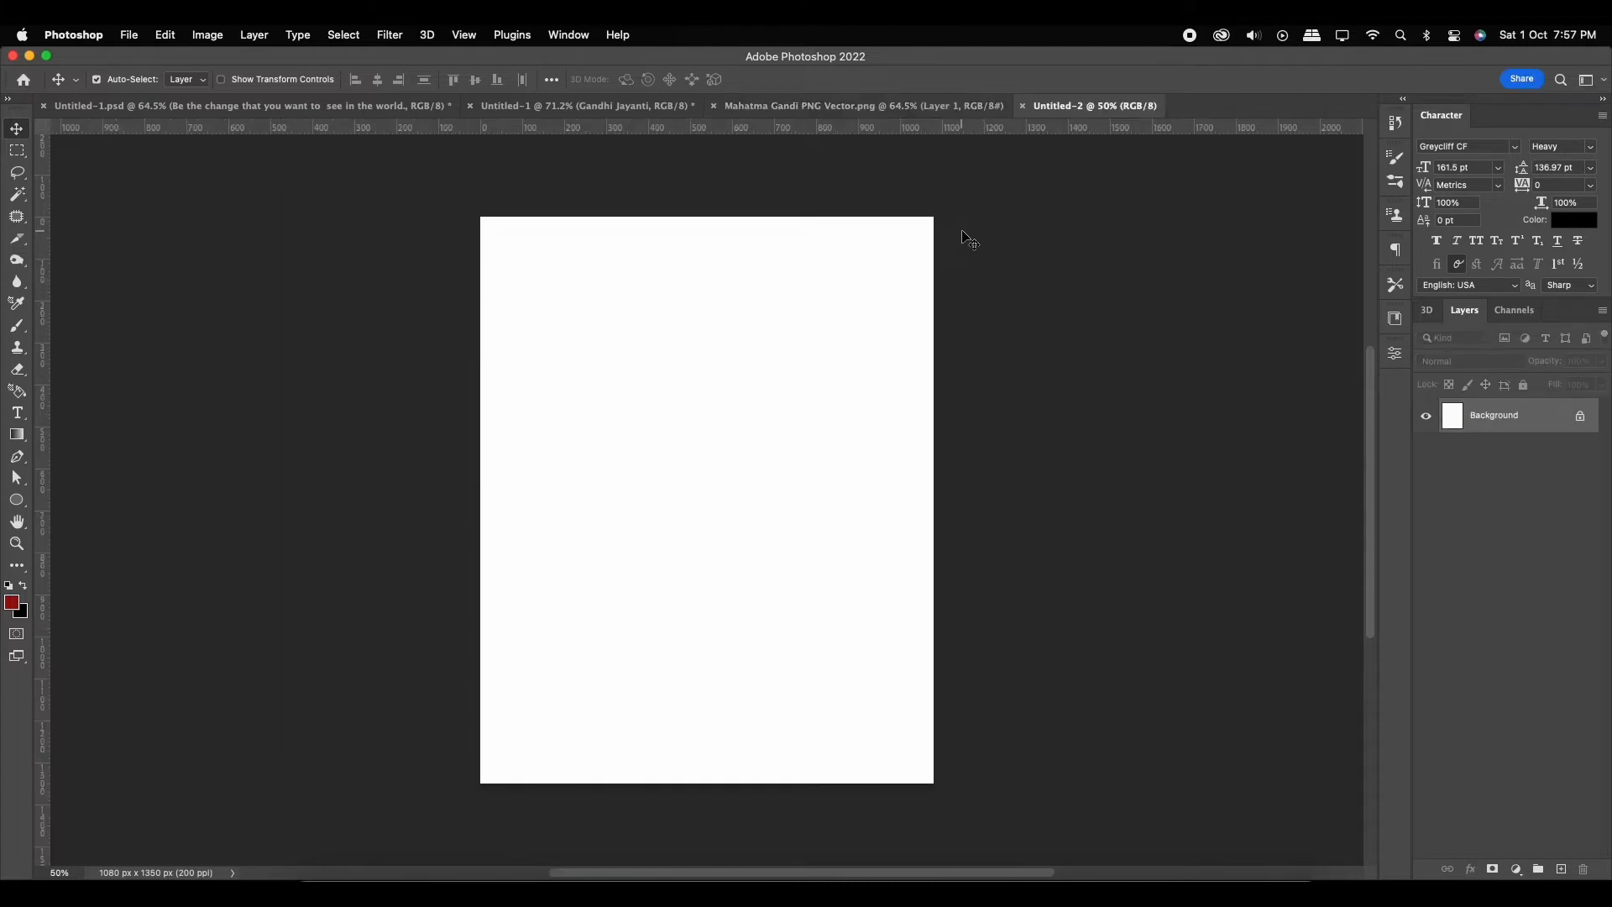
click(891, 113)
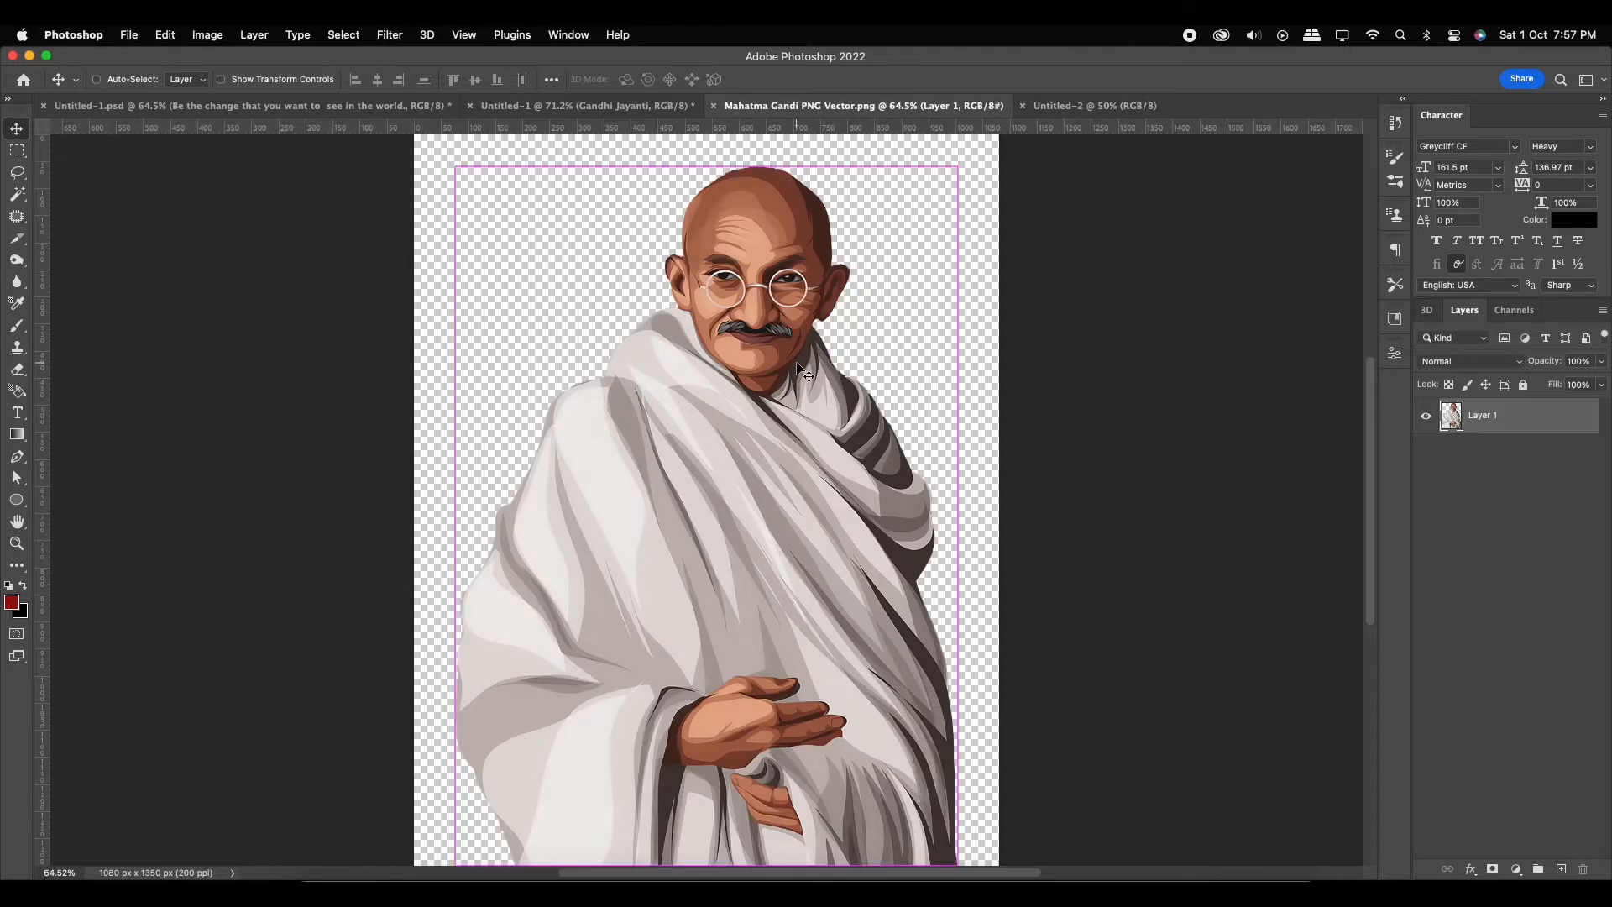
drag(1059, 122, 871, 402)
Scale the Gandhi figure down to a little over half its size and place it in the upper middle of the canvas
key(super+t)
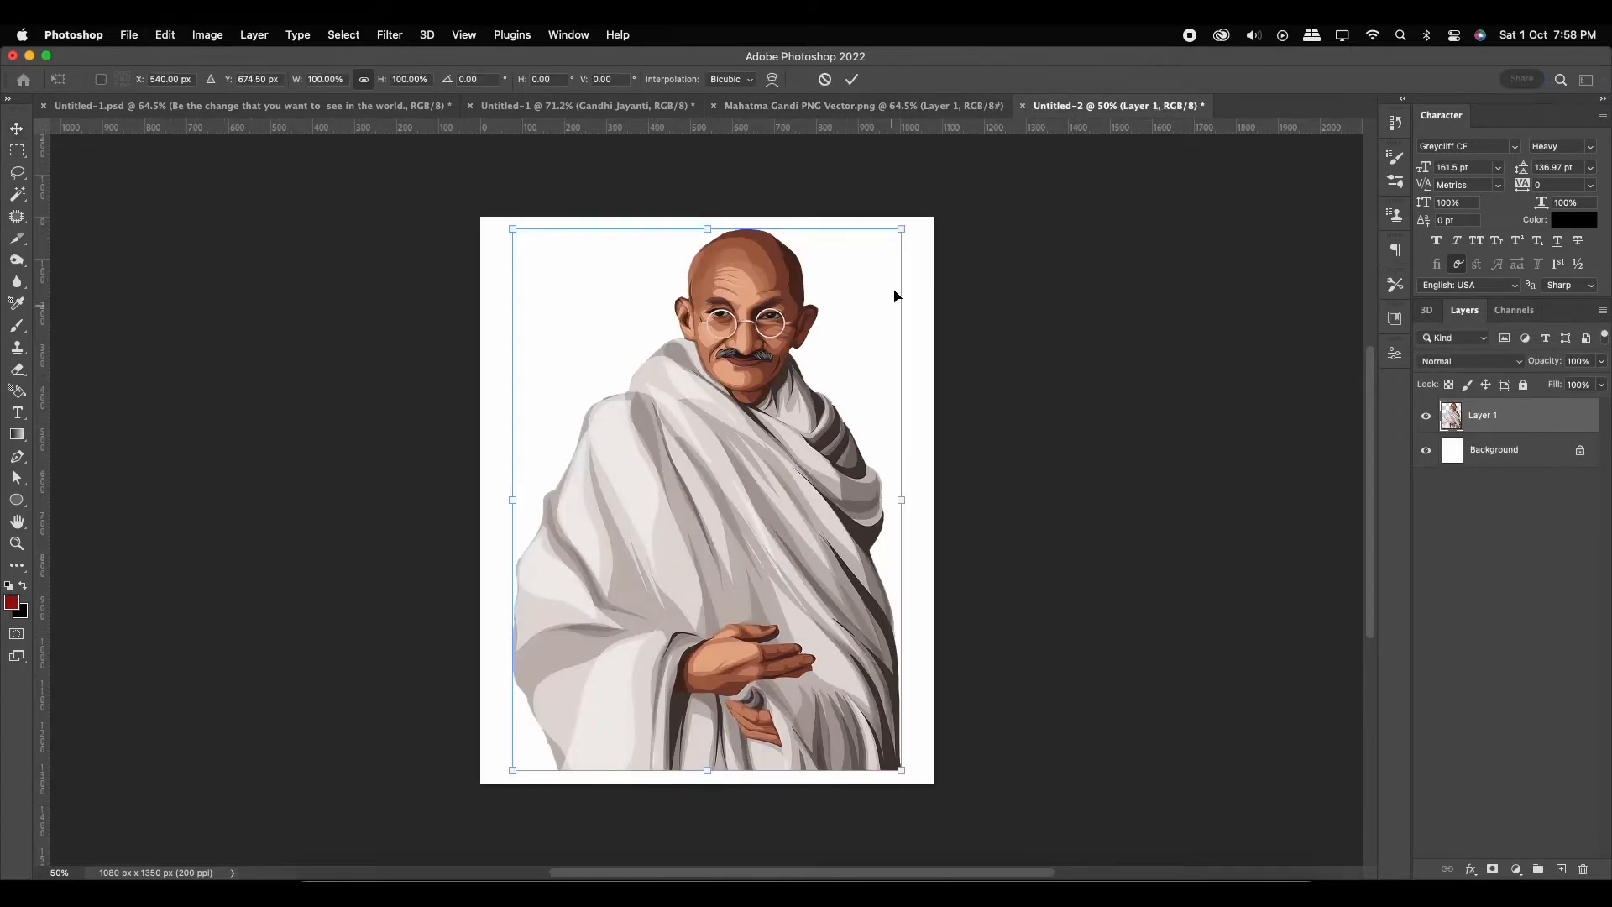
drag(903, 233, 813, 361)
drag(772, 487, 773, 430)
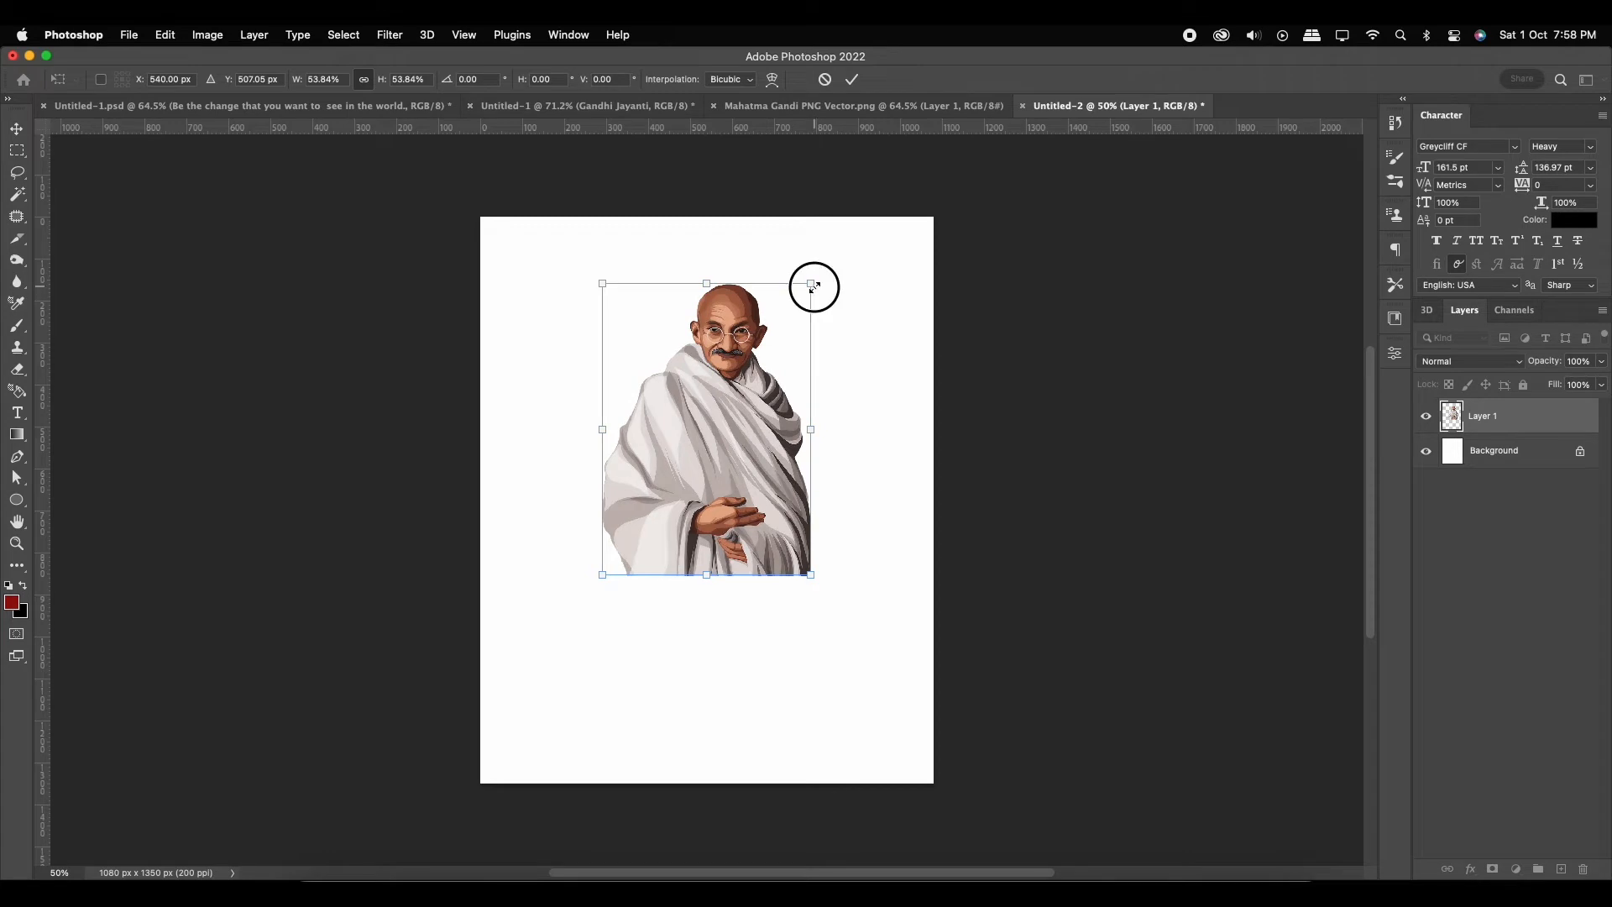
drag(811, 287, 824, 266)
double_click(767, 424)
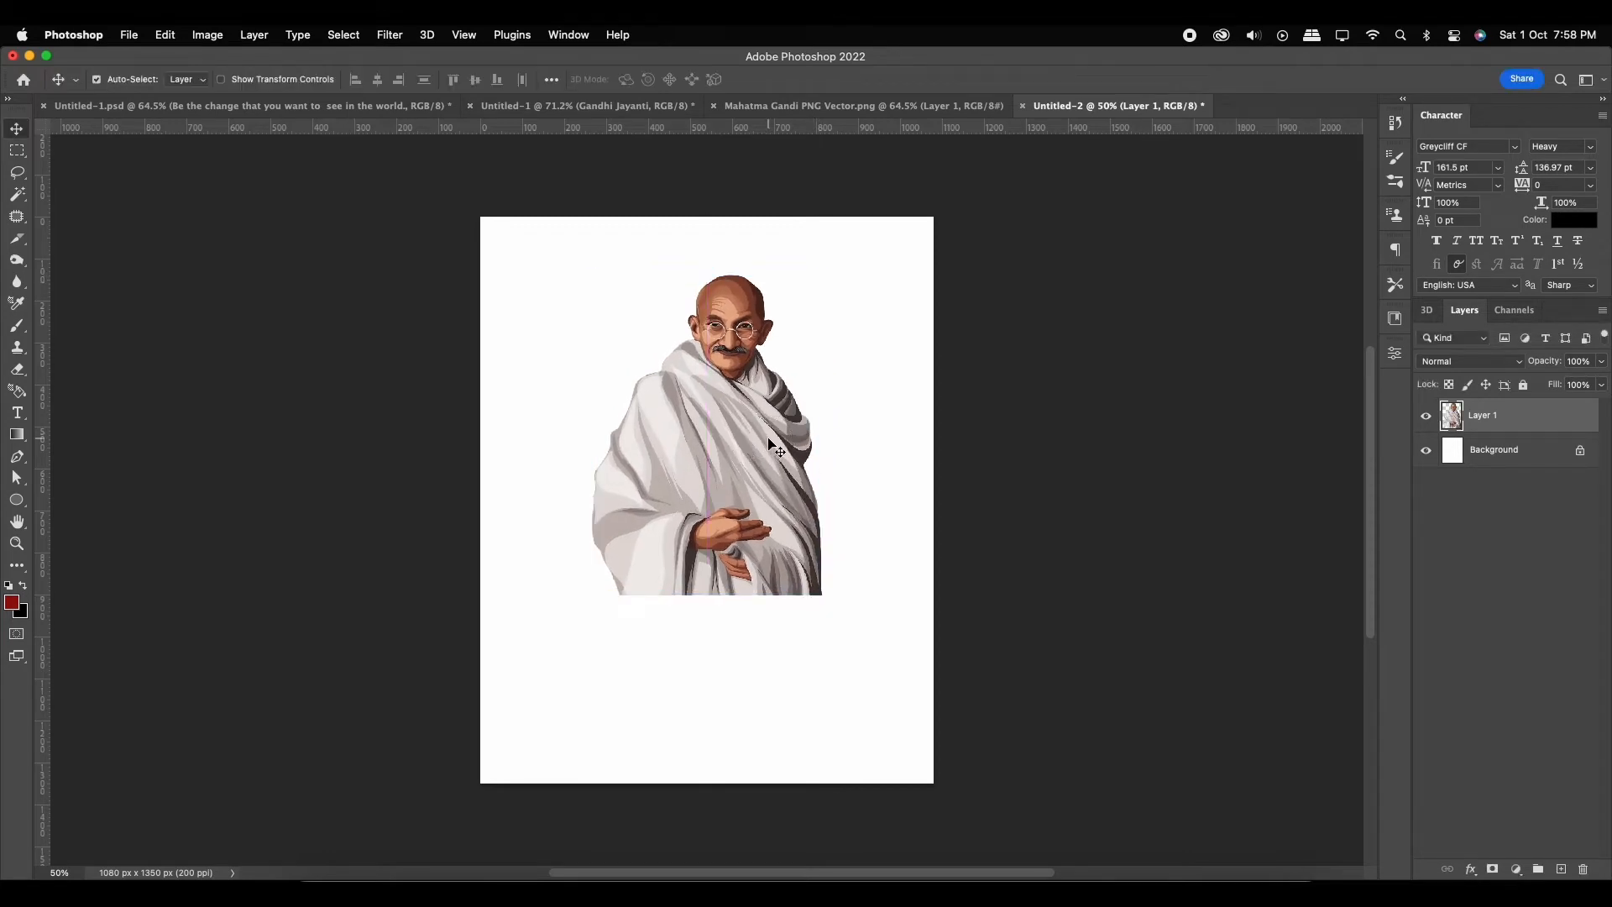
drag(768, 439, 796, 451)
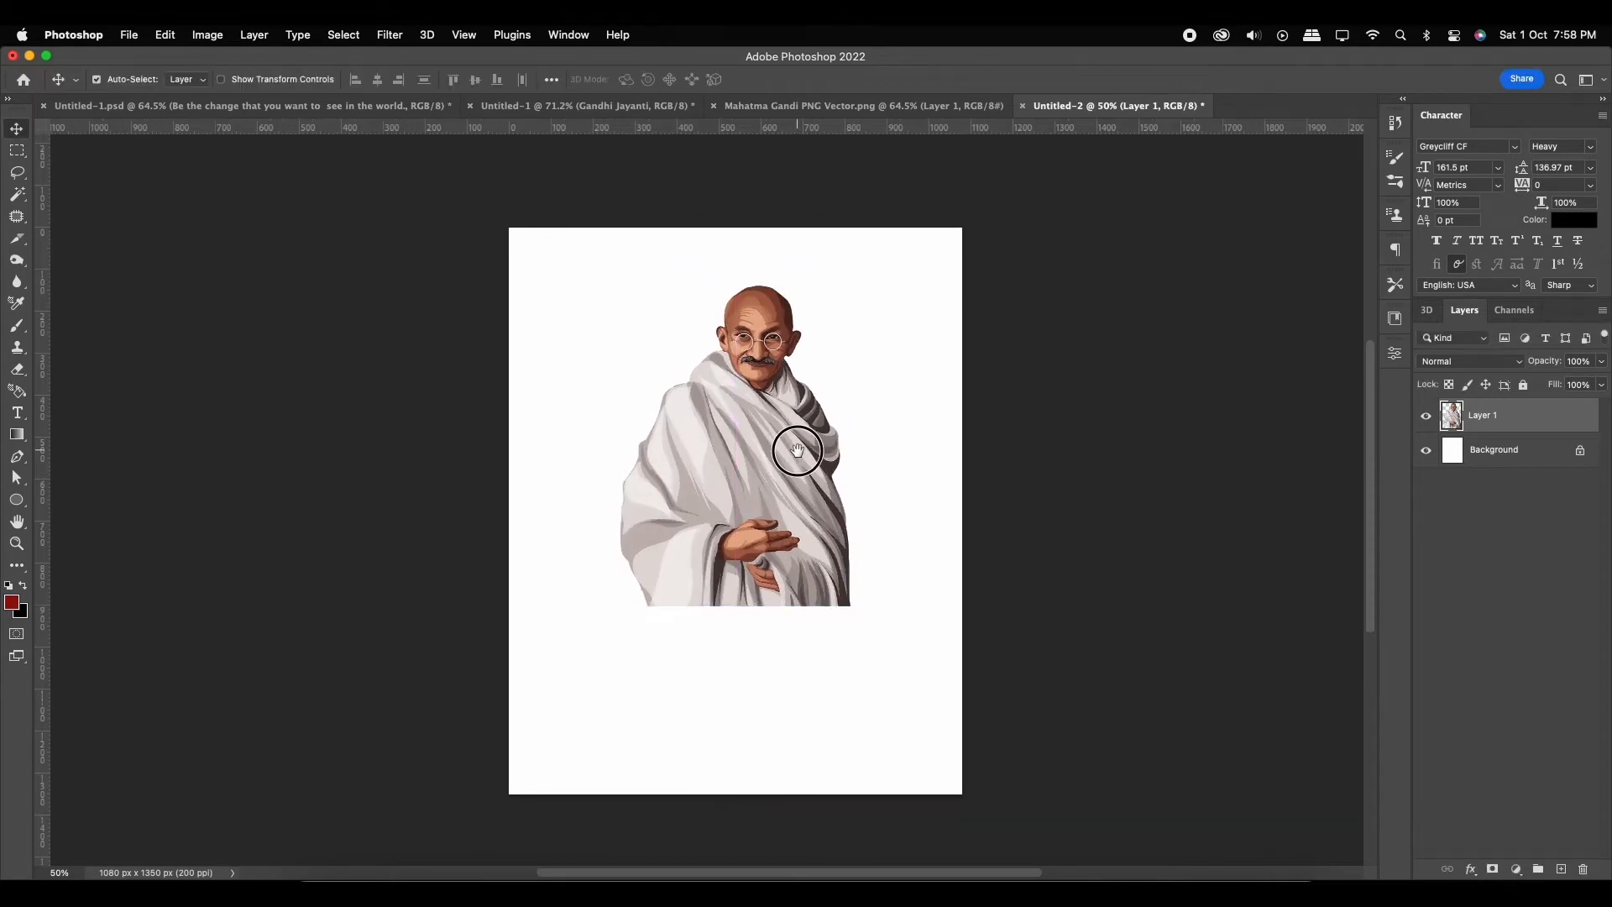
Add a black (#000000) Solid Color fill layer above the Background and nudge the figure slightly left
click(1484, 465)
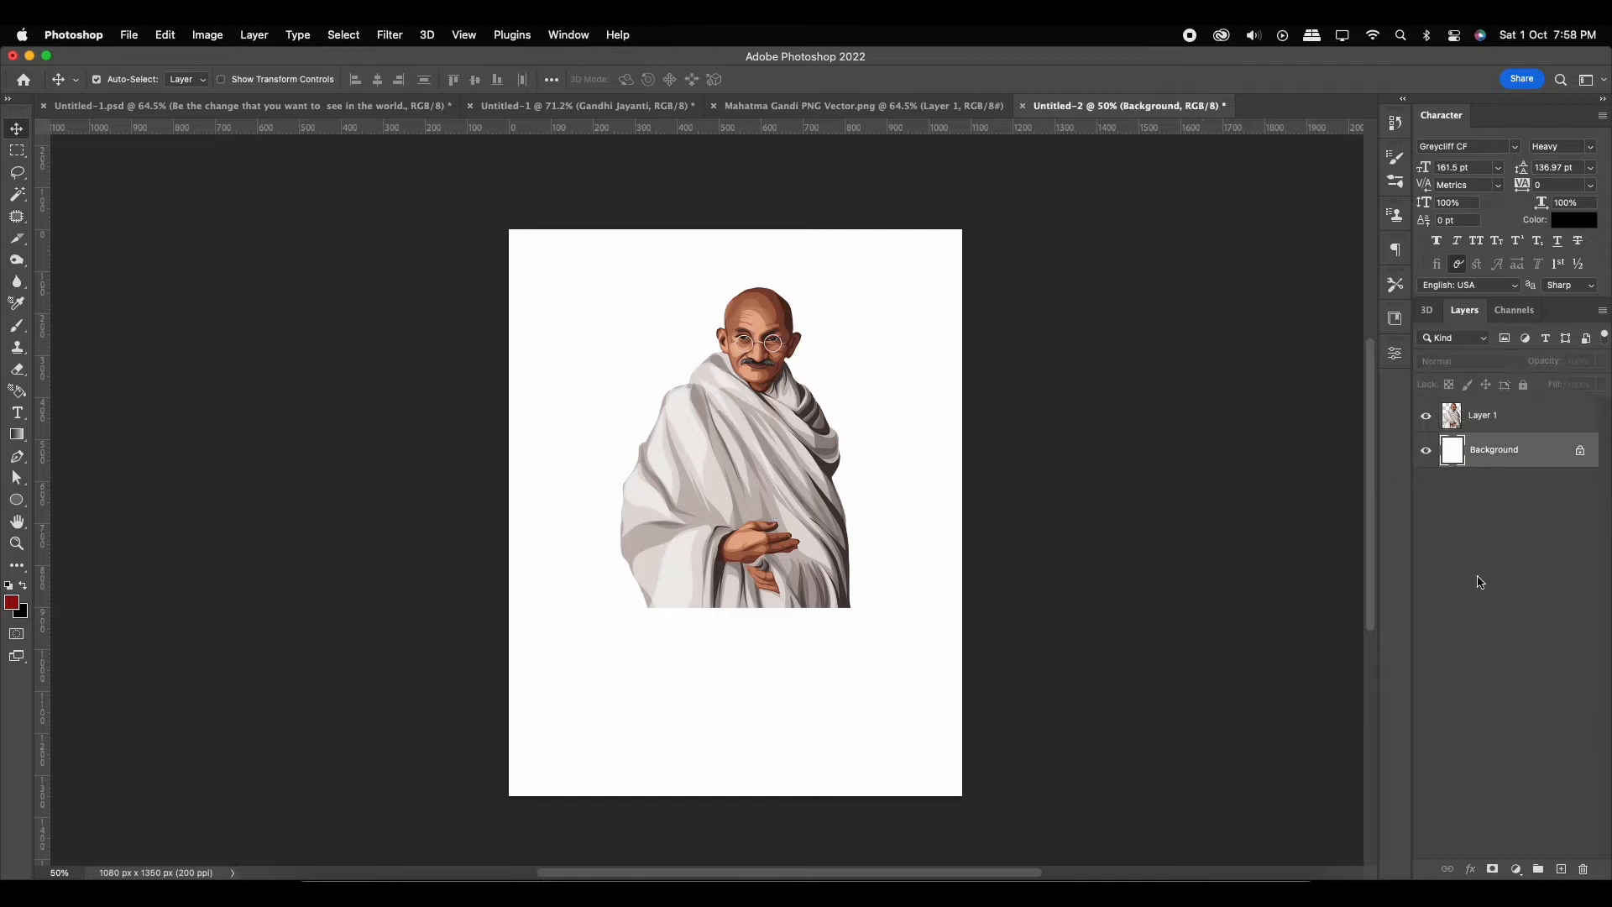
click(1516, 869)
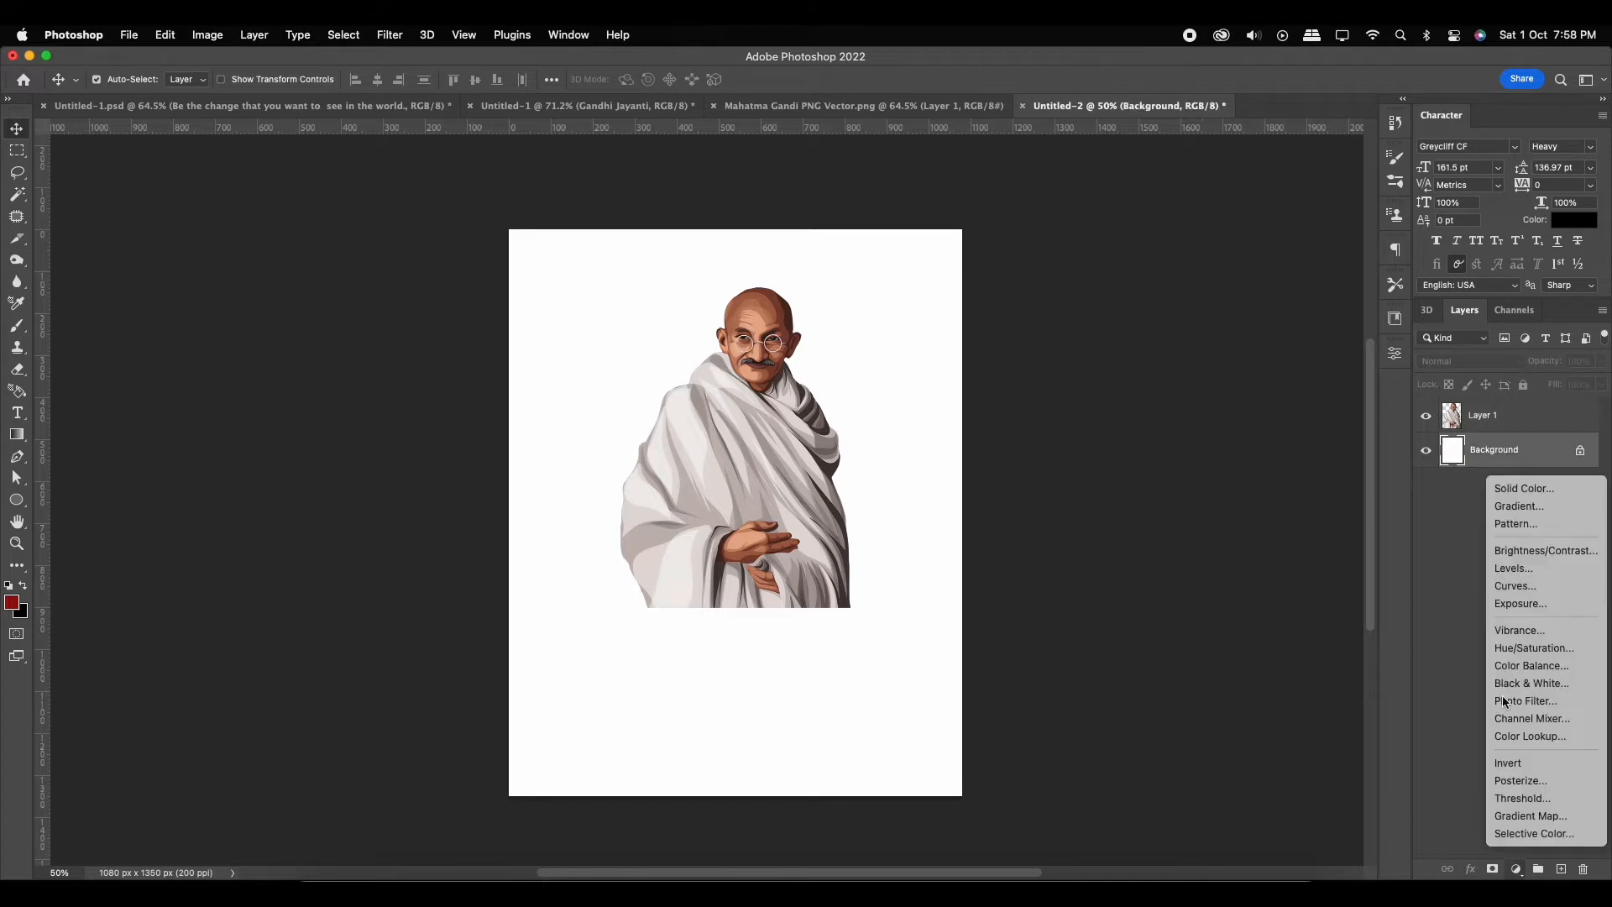
click(1522, 486)
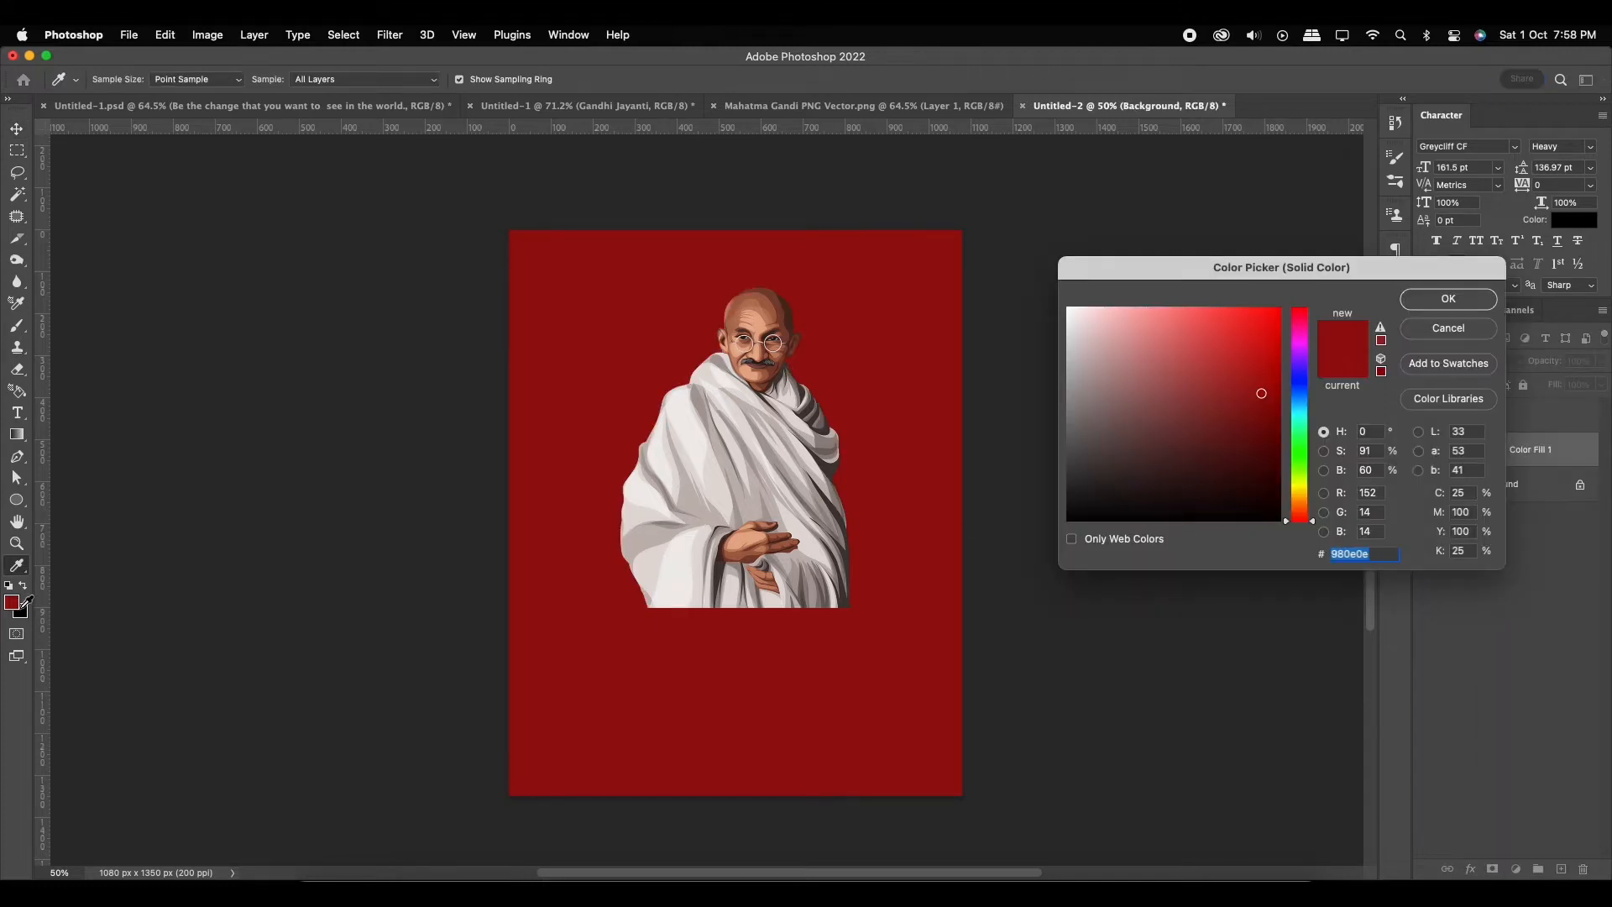
text(000000)
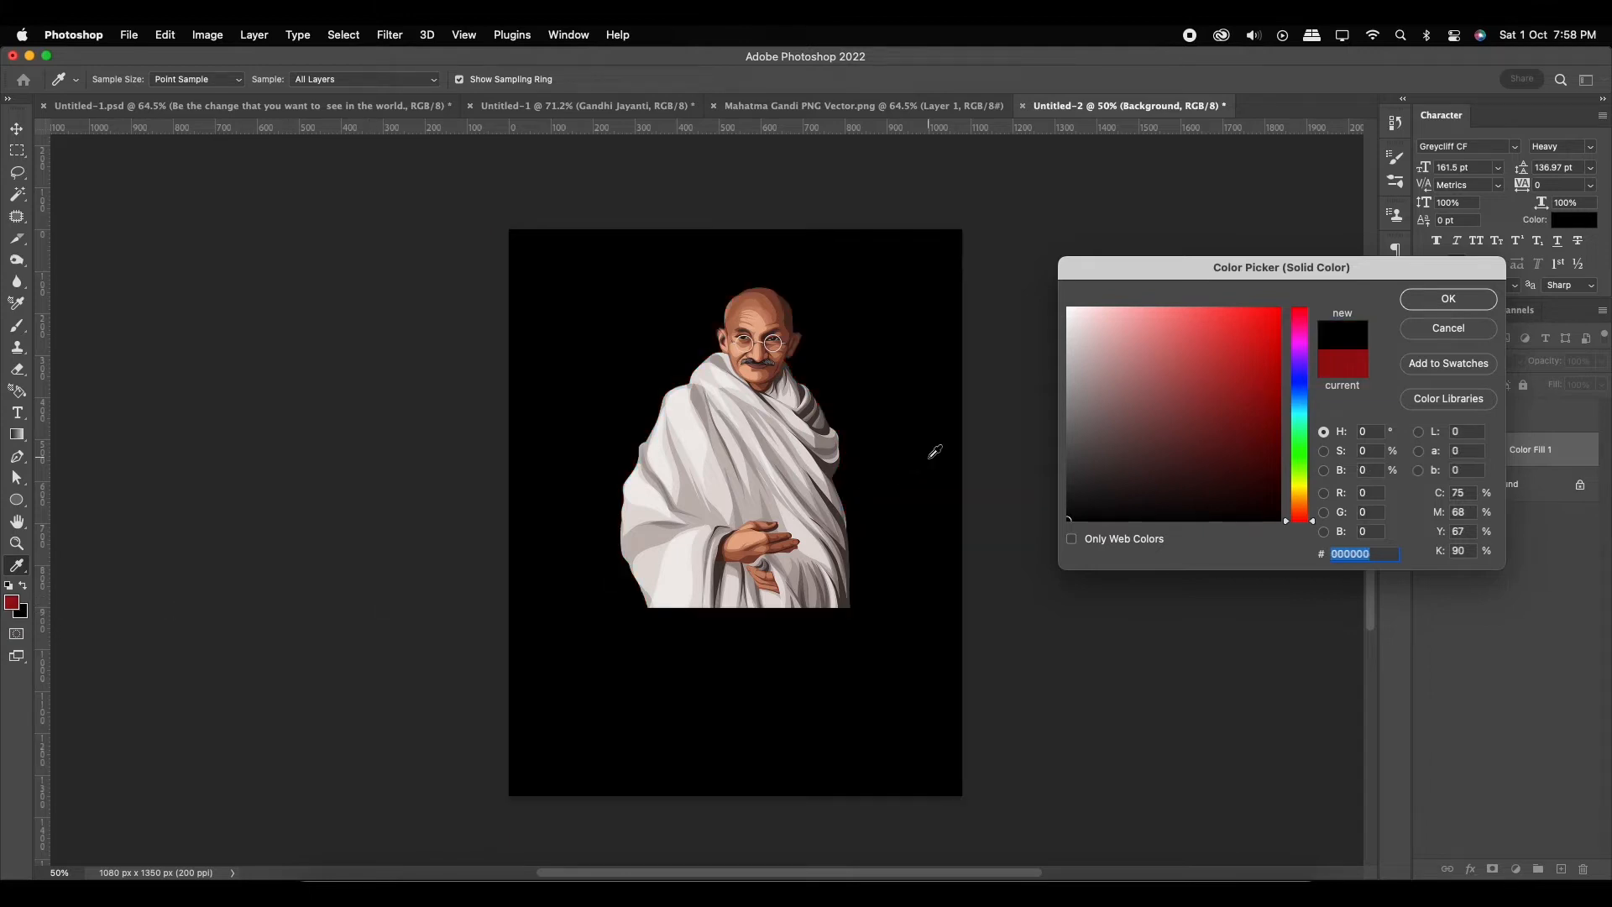
click(1446, 299)
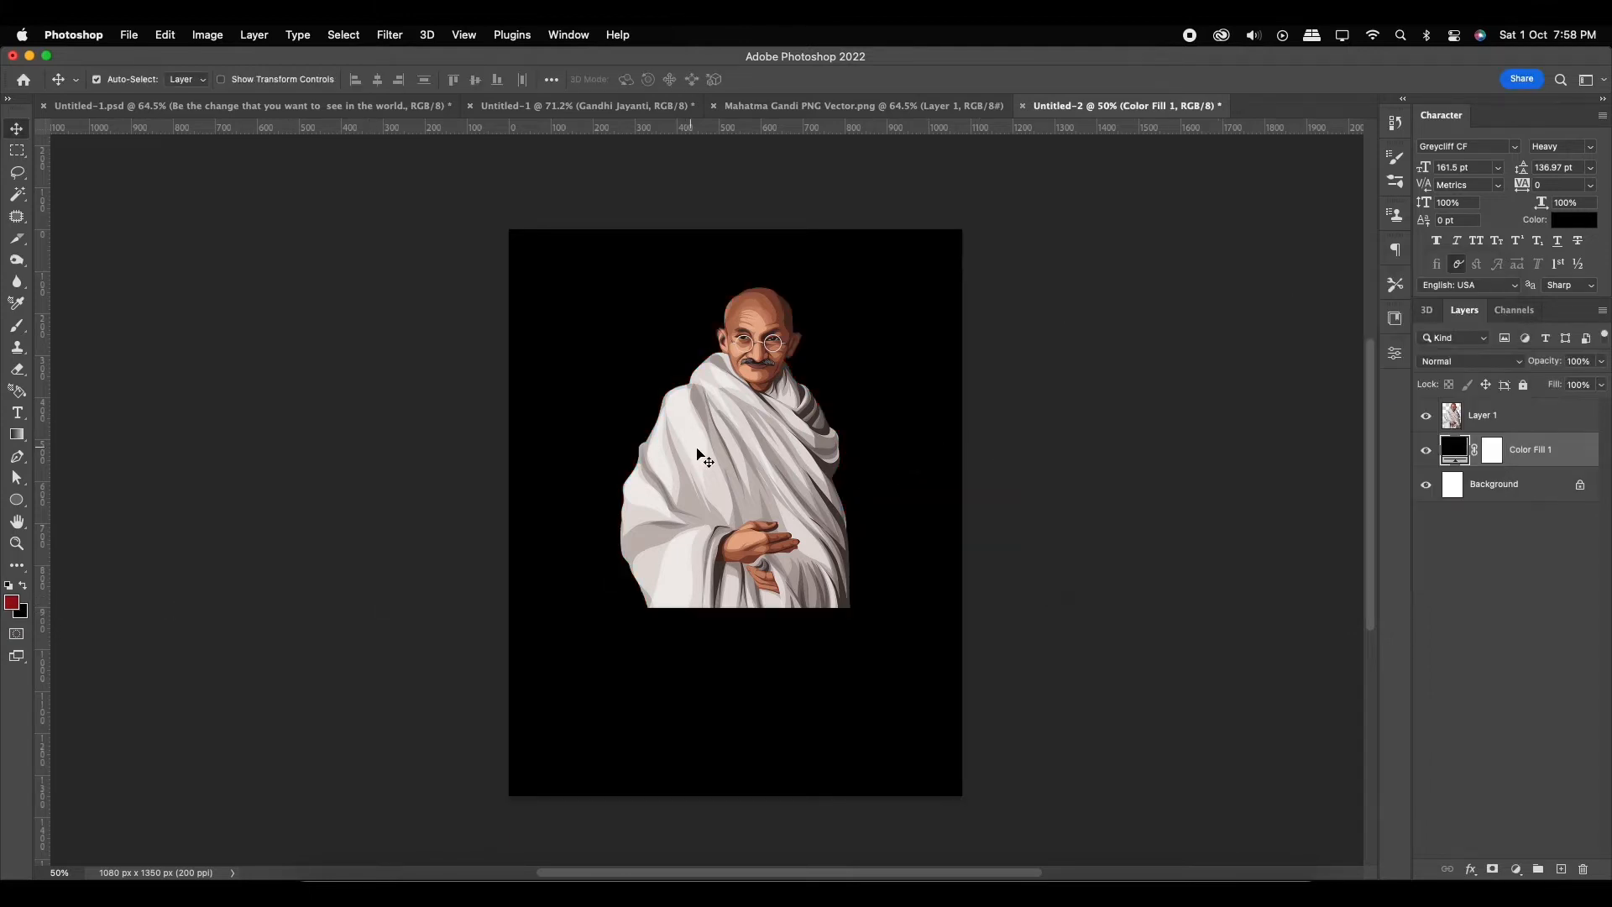
drag(739, 451, 730, 441)
Draw a dark red ellipse about 605 px wide above the black fill layer and centre it behind the figure
click(1566, 457)
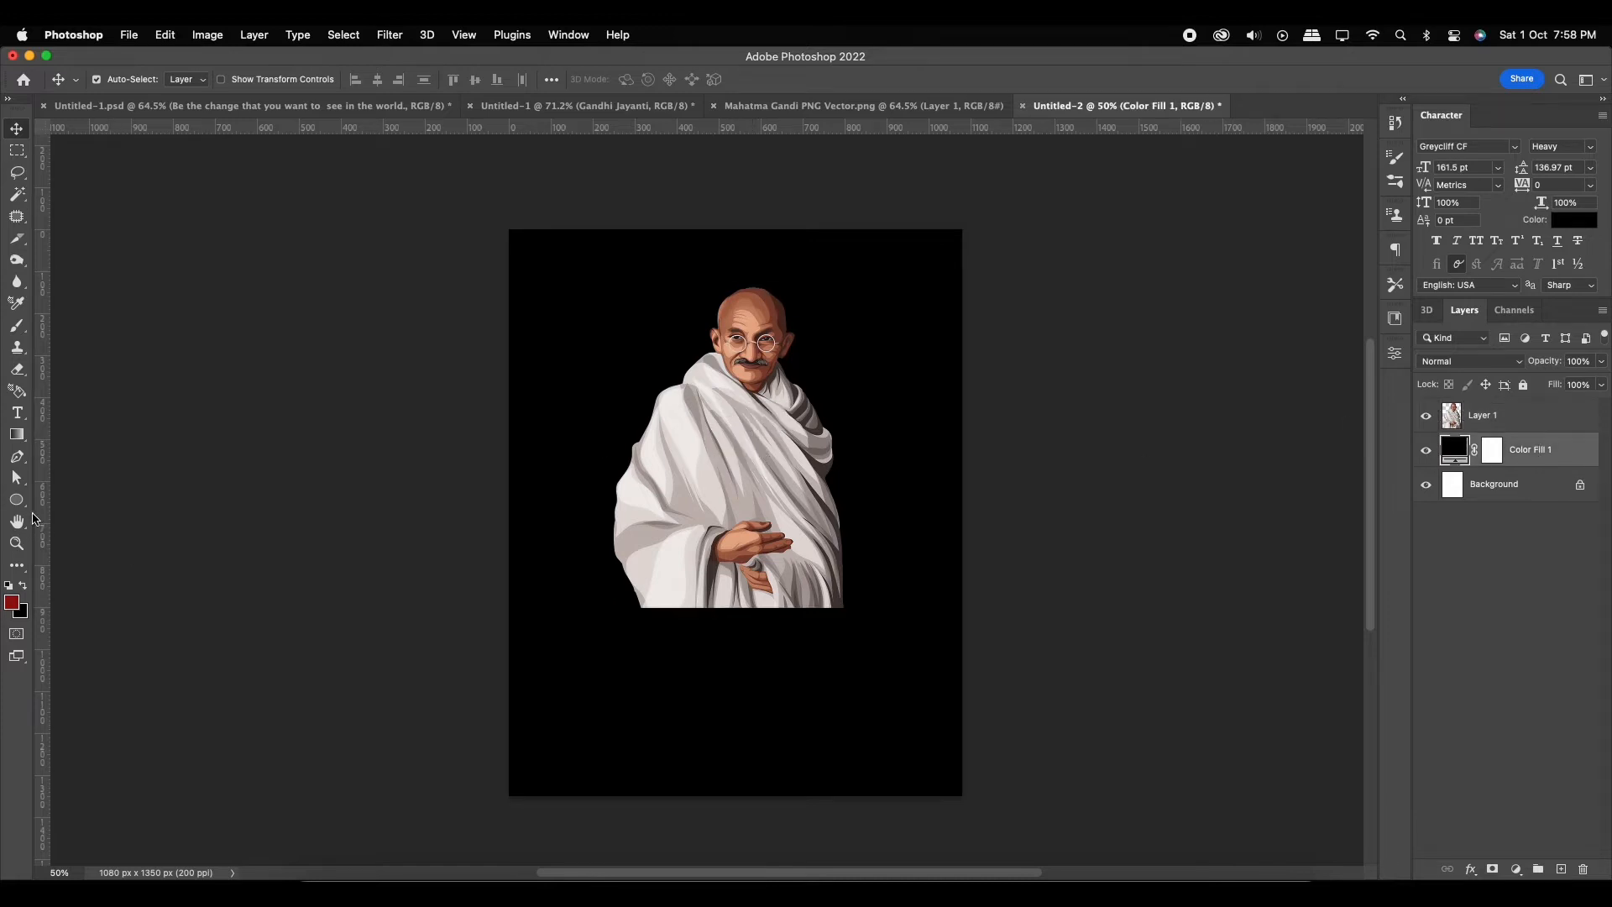
click(18, 502)
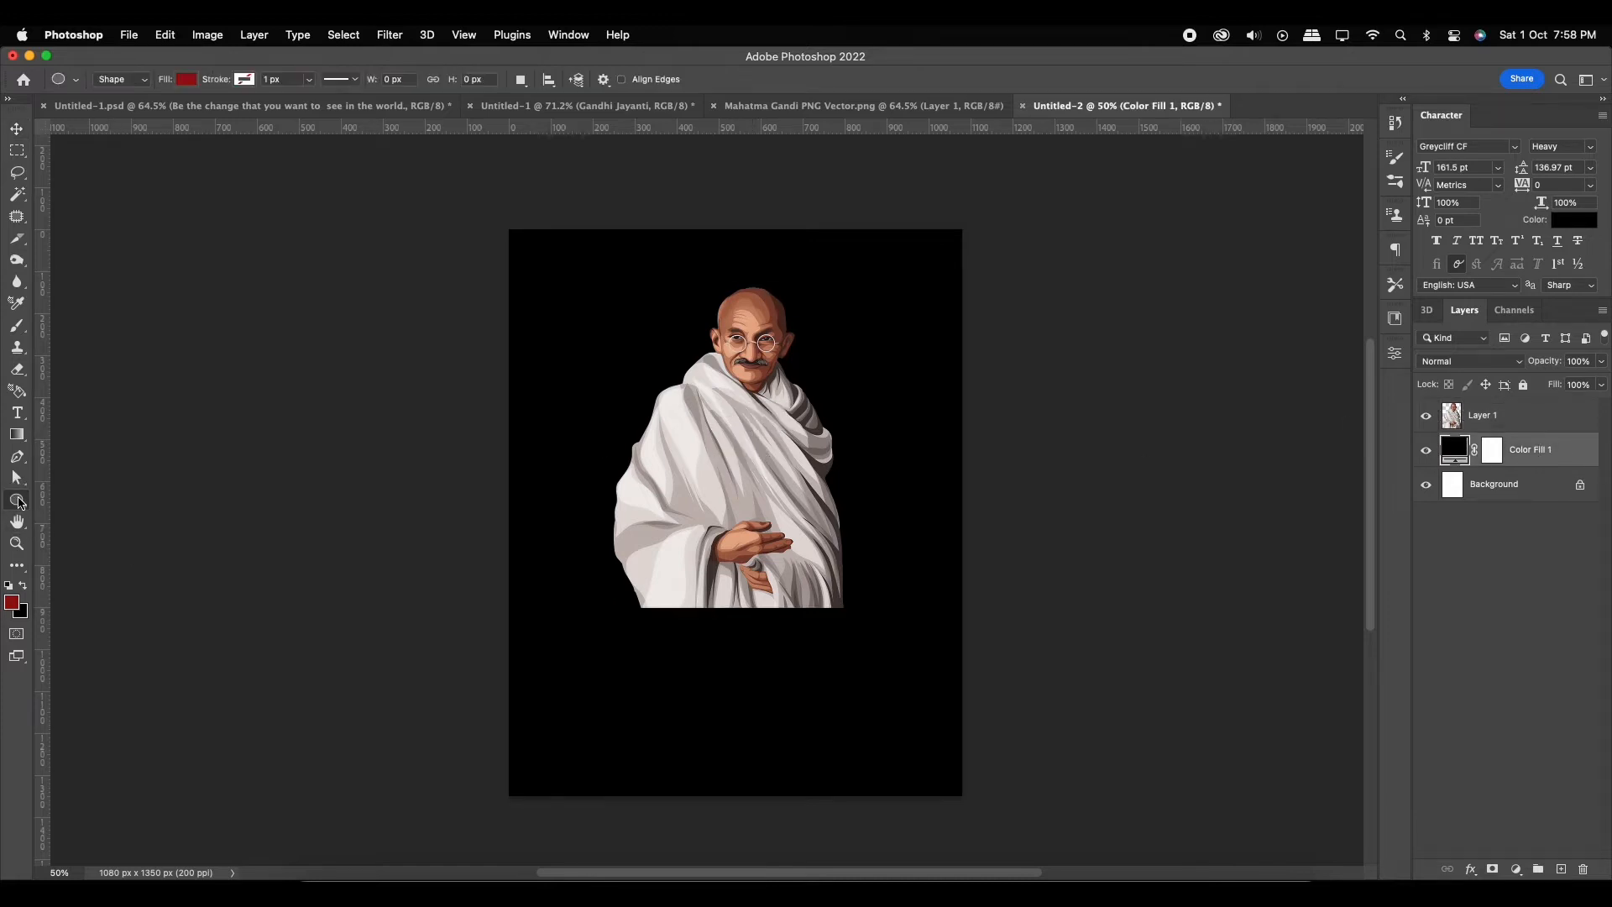
click(185, 79)
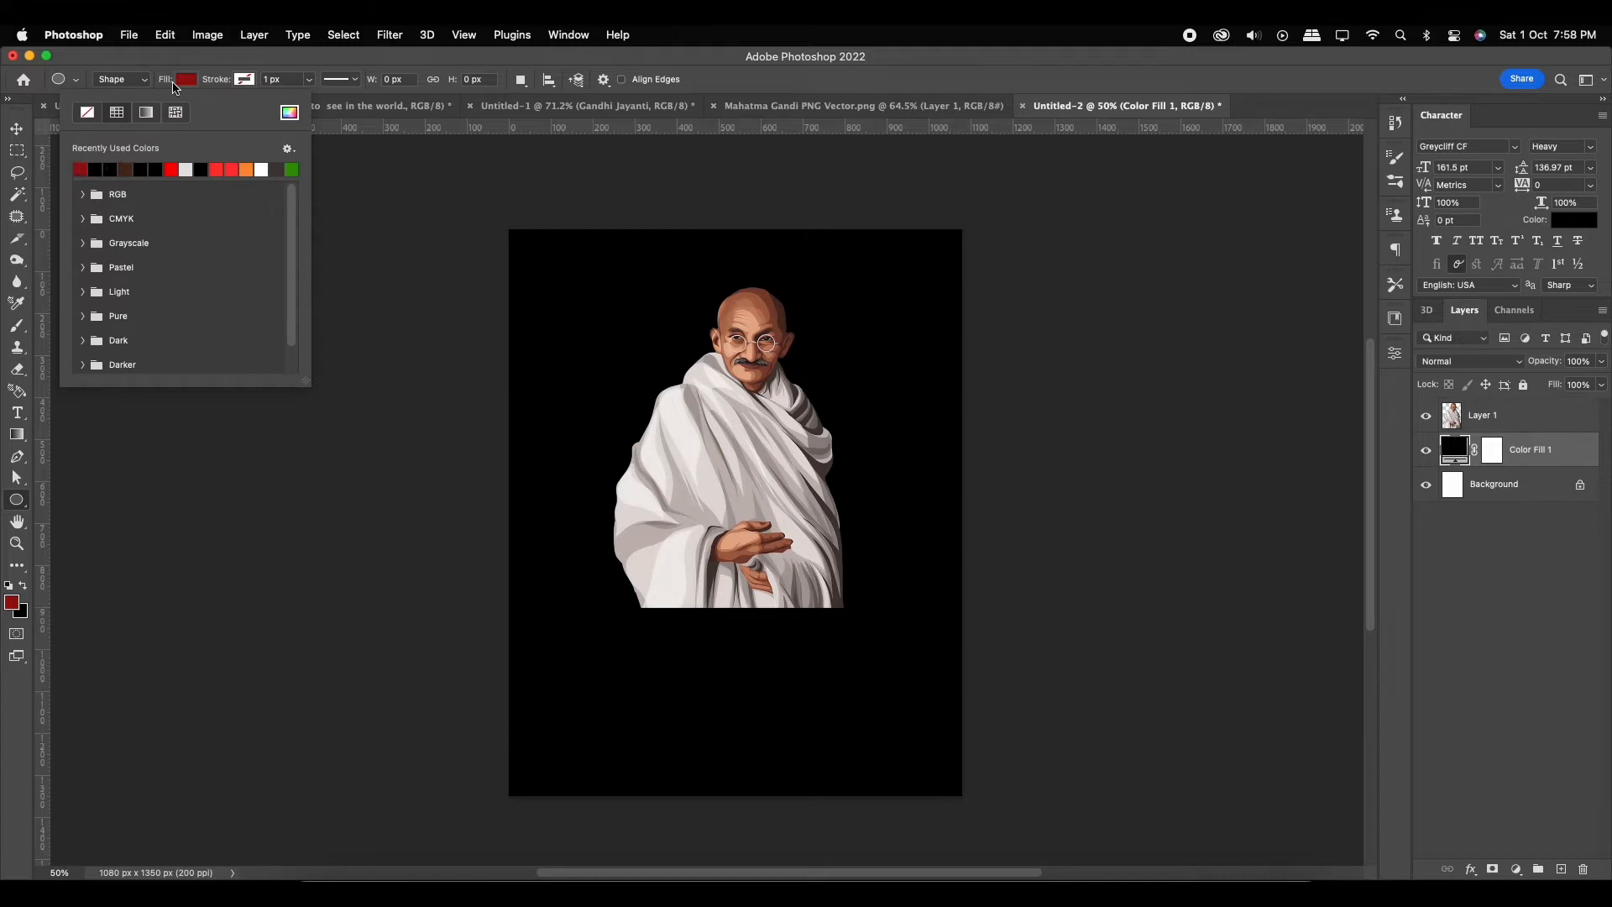
click(194, 85)
drag(672, 410, 888, 617)
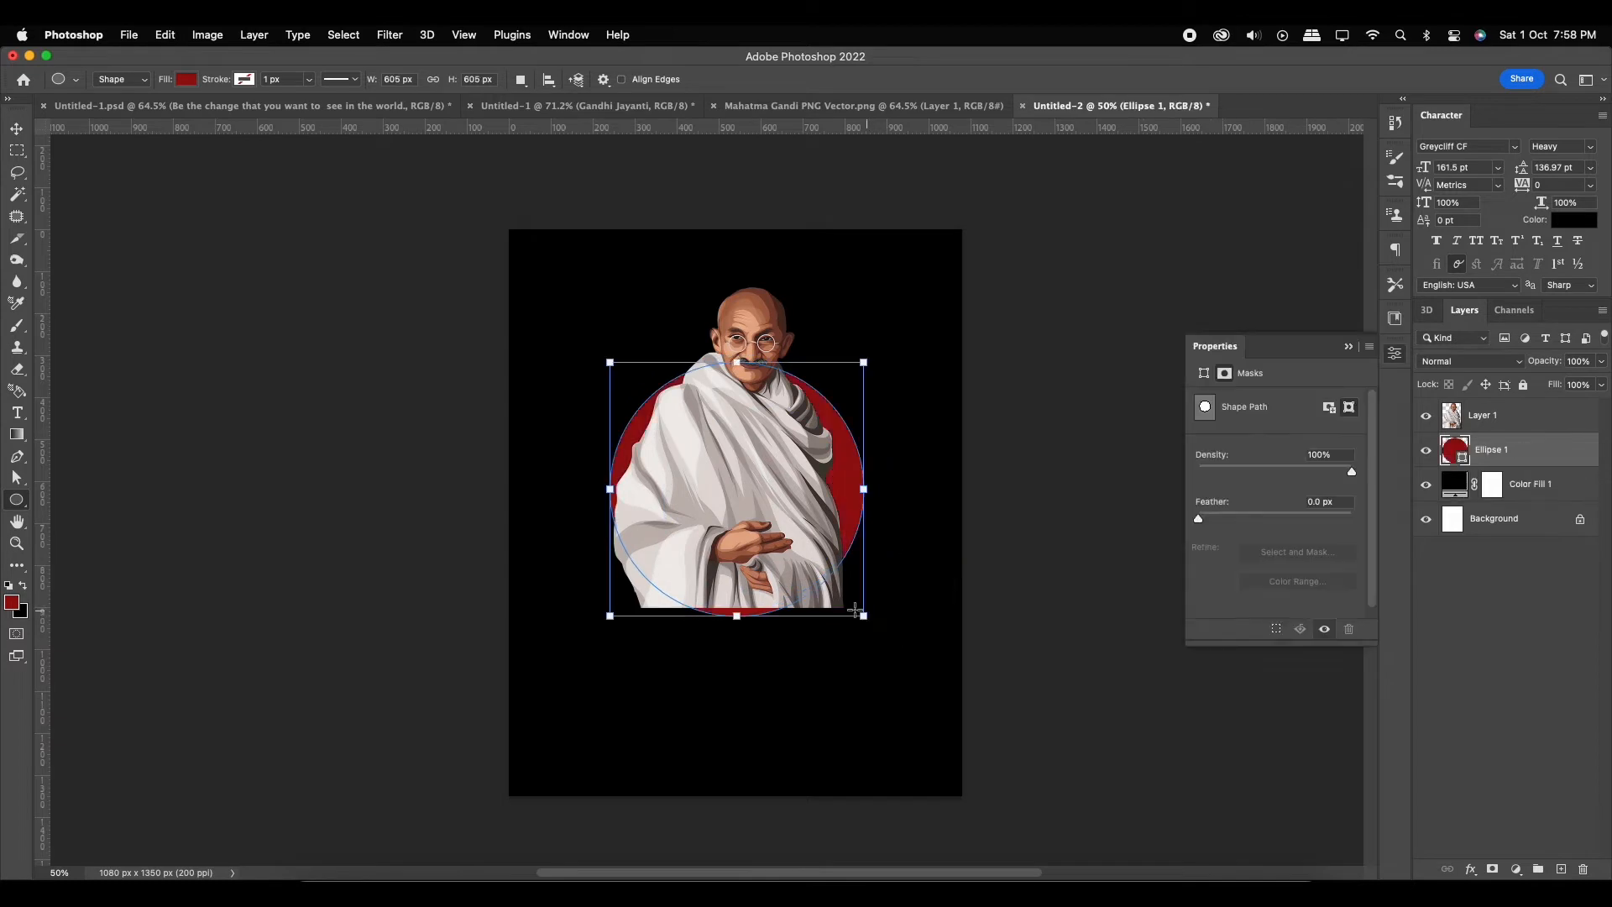
click(1348, 348)
click(16, 128)
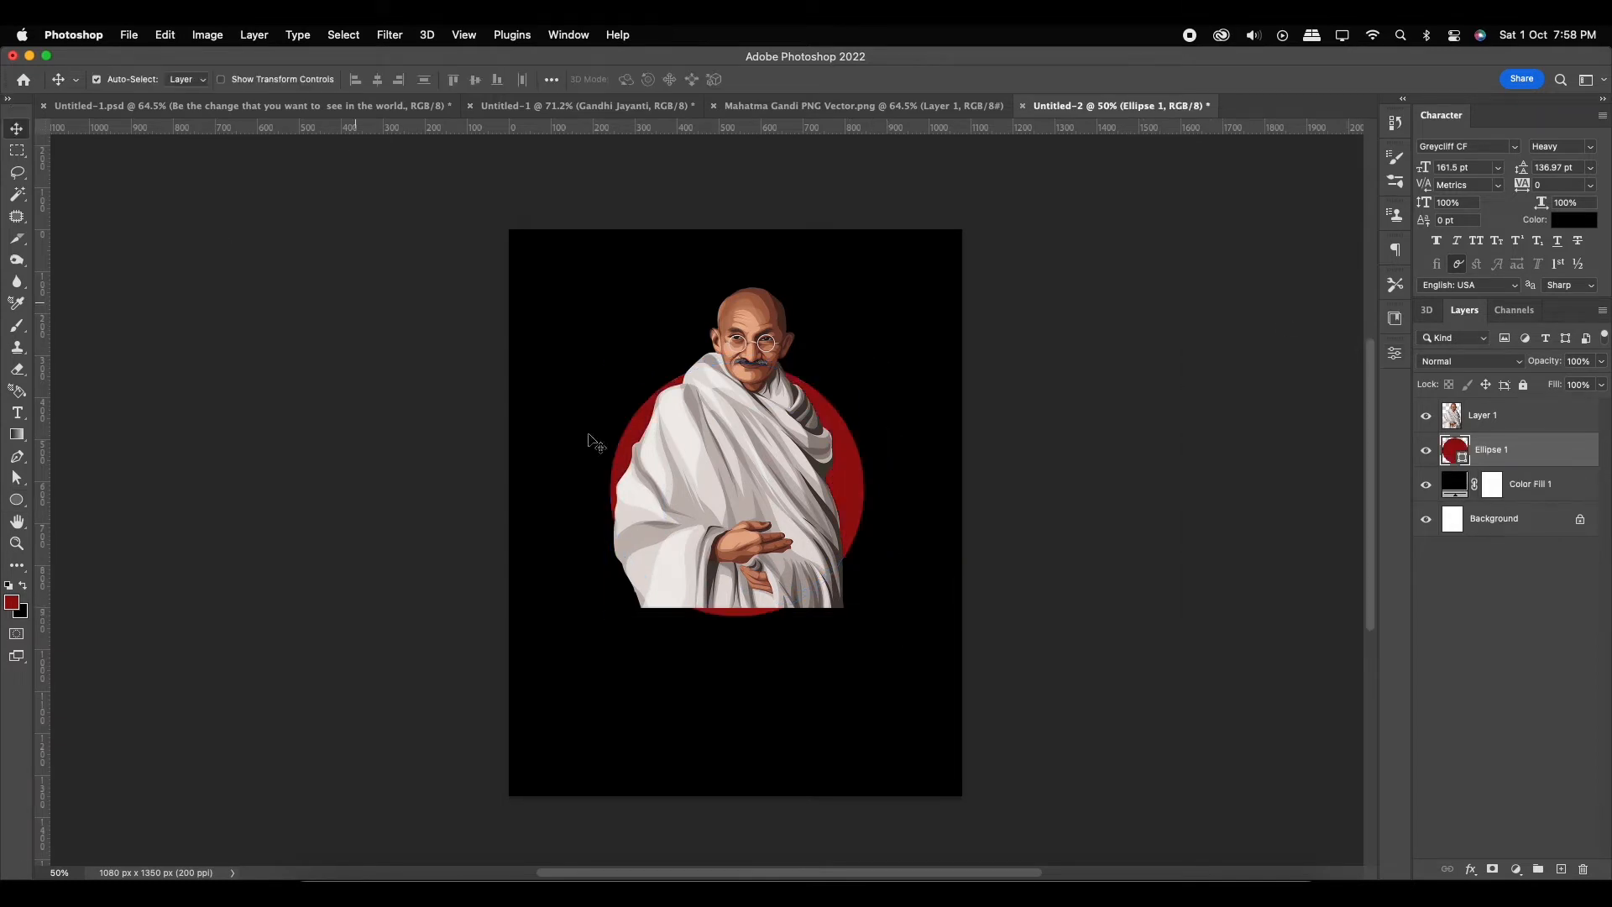
drag(853, 483, 849, 481)
click(390, 34)
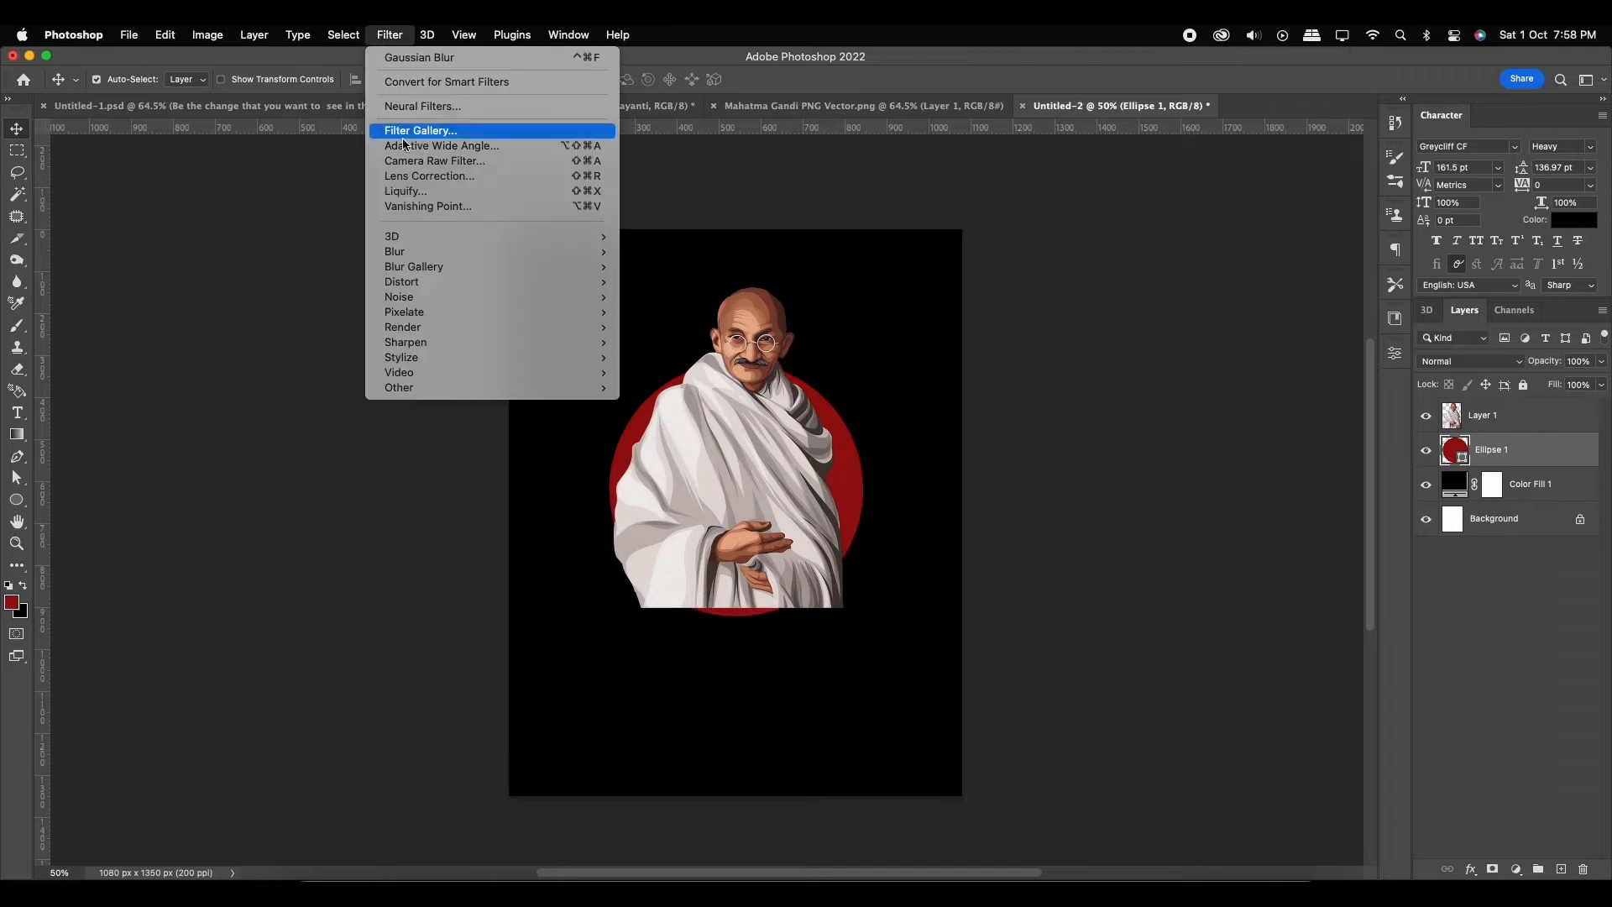
mouse_move(504, 251)
click(702, 313)
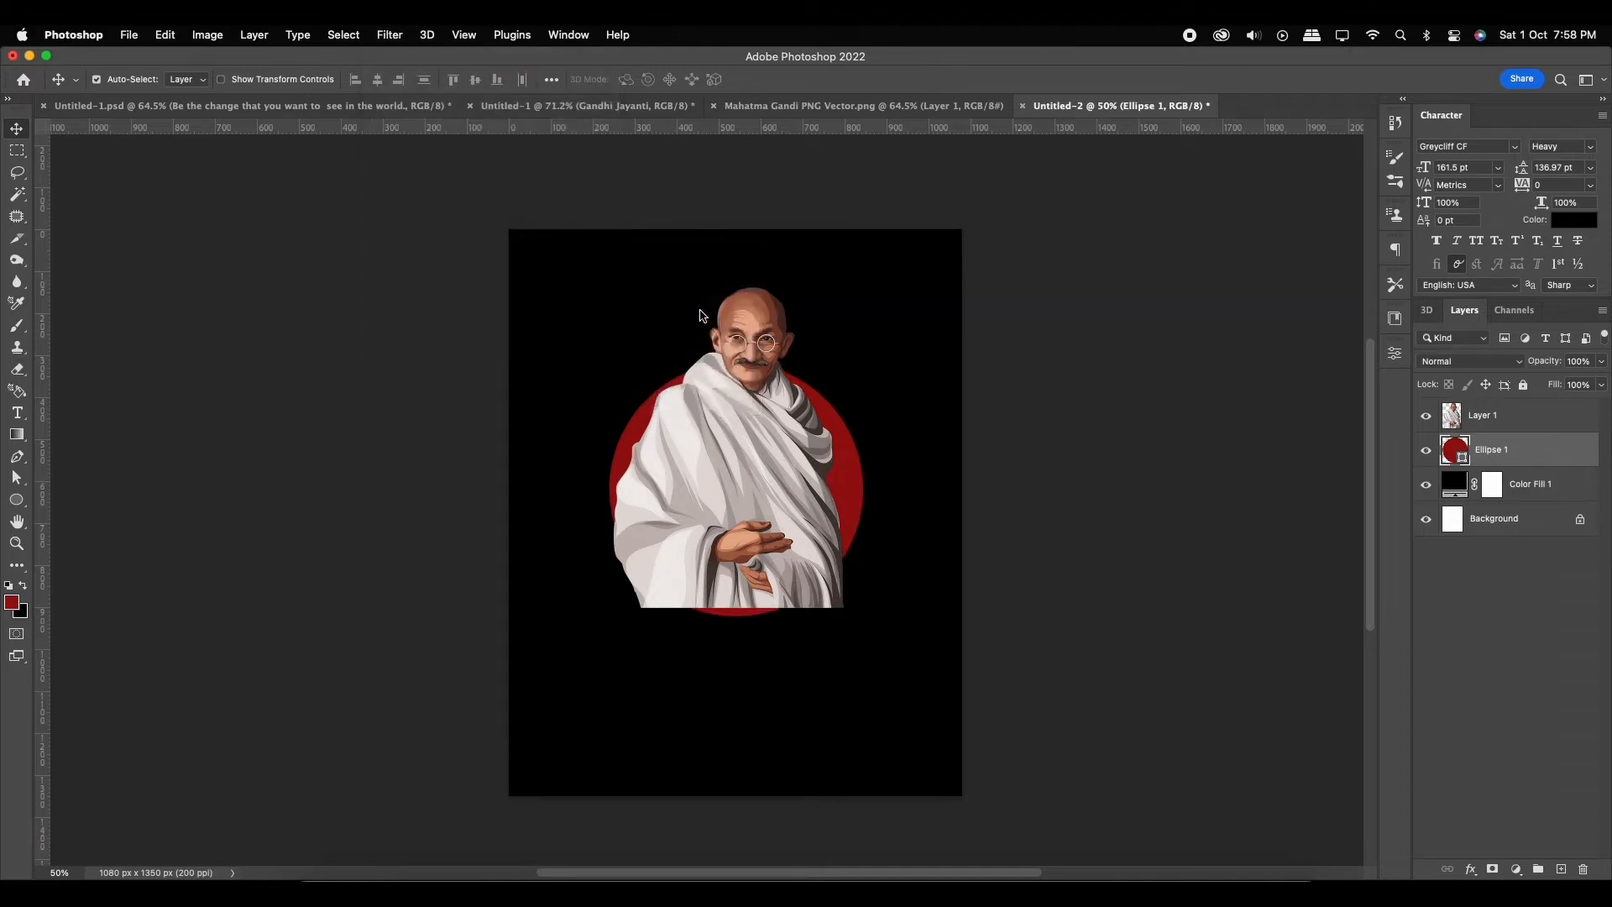
click(808, 367)
drag(1266, 497, 1247, 493)
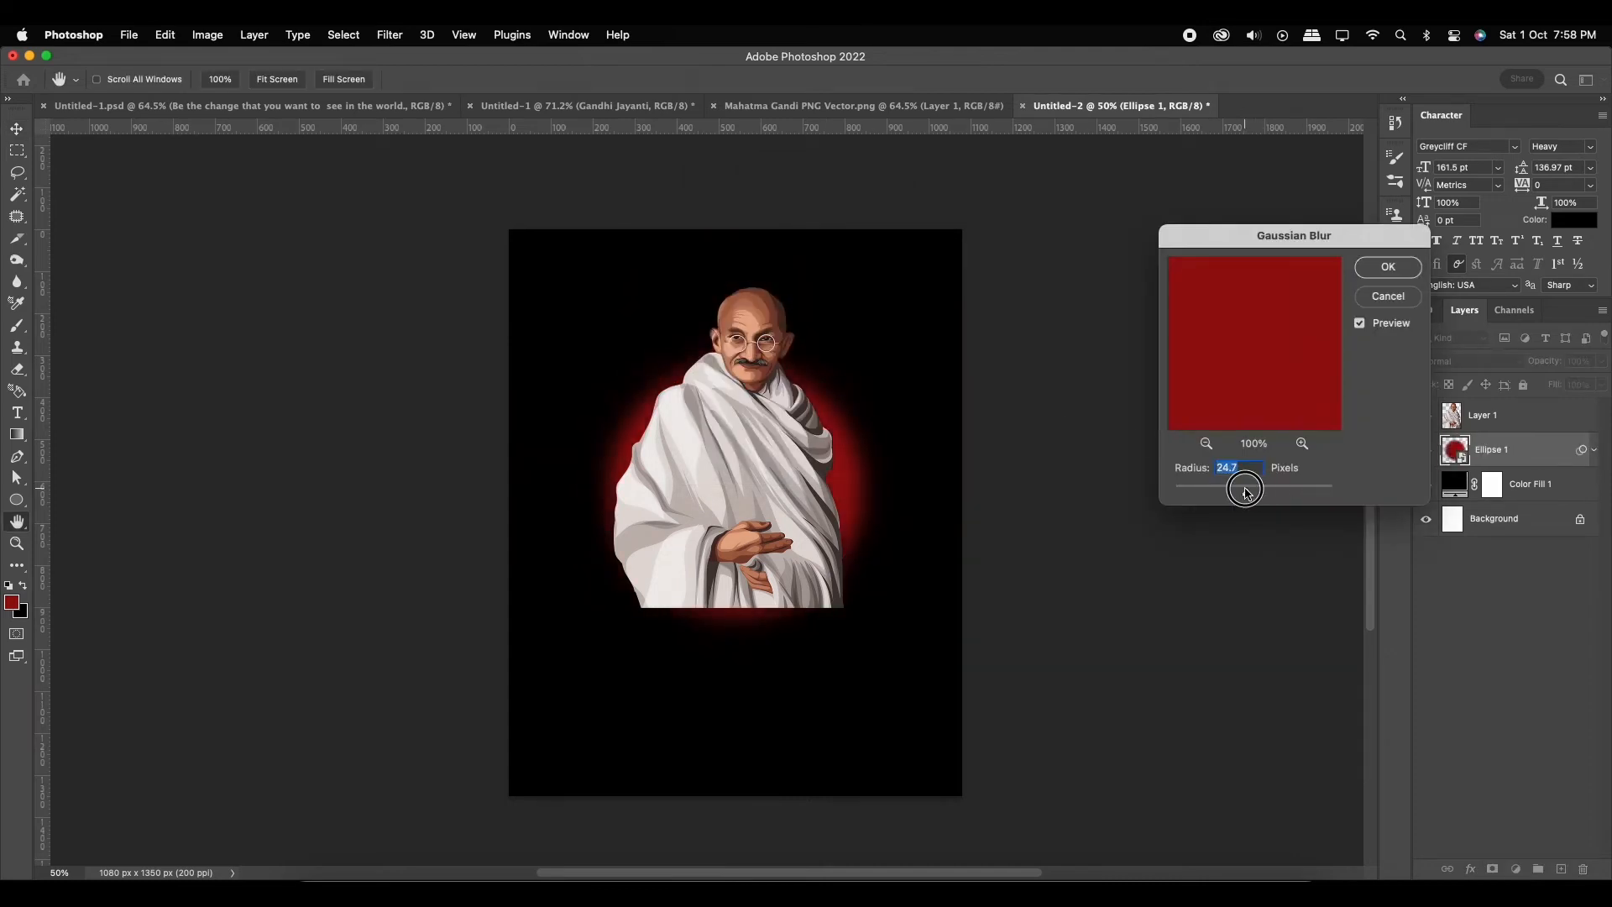
click(1388, 296)
Enlarge the red circle behind the figure to about 122%
key(ctrl+t)
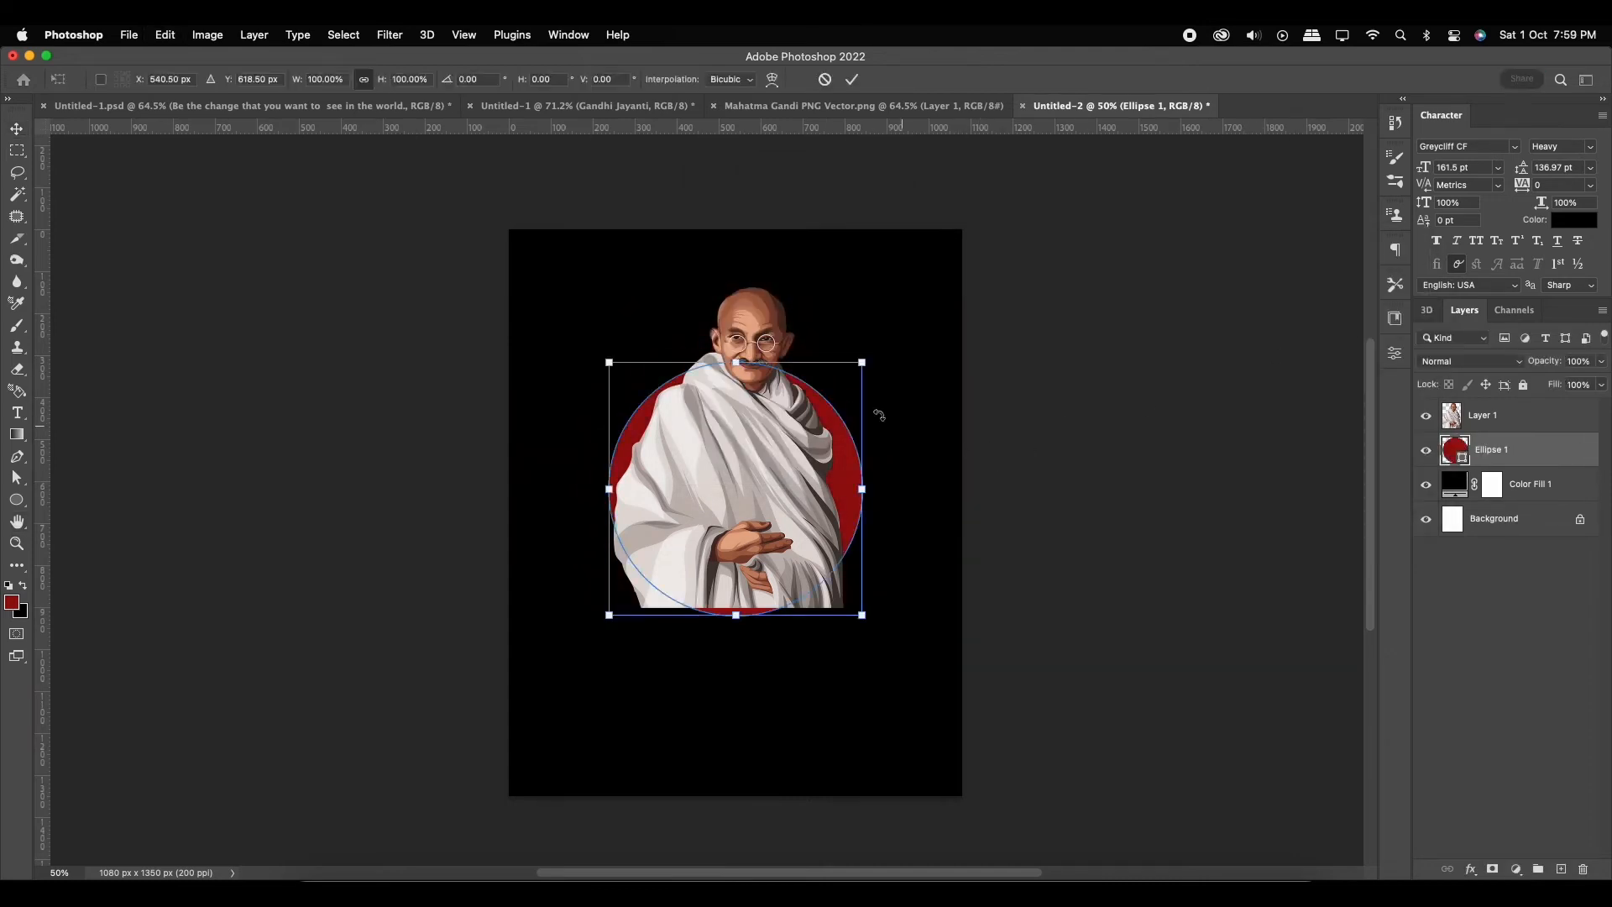
drag(863, 364, 889, 335)
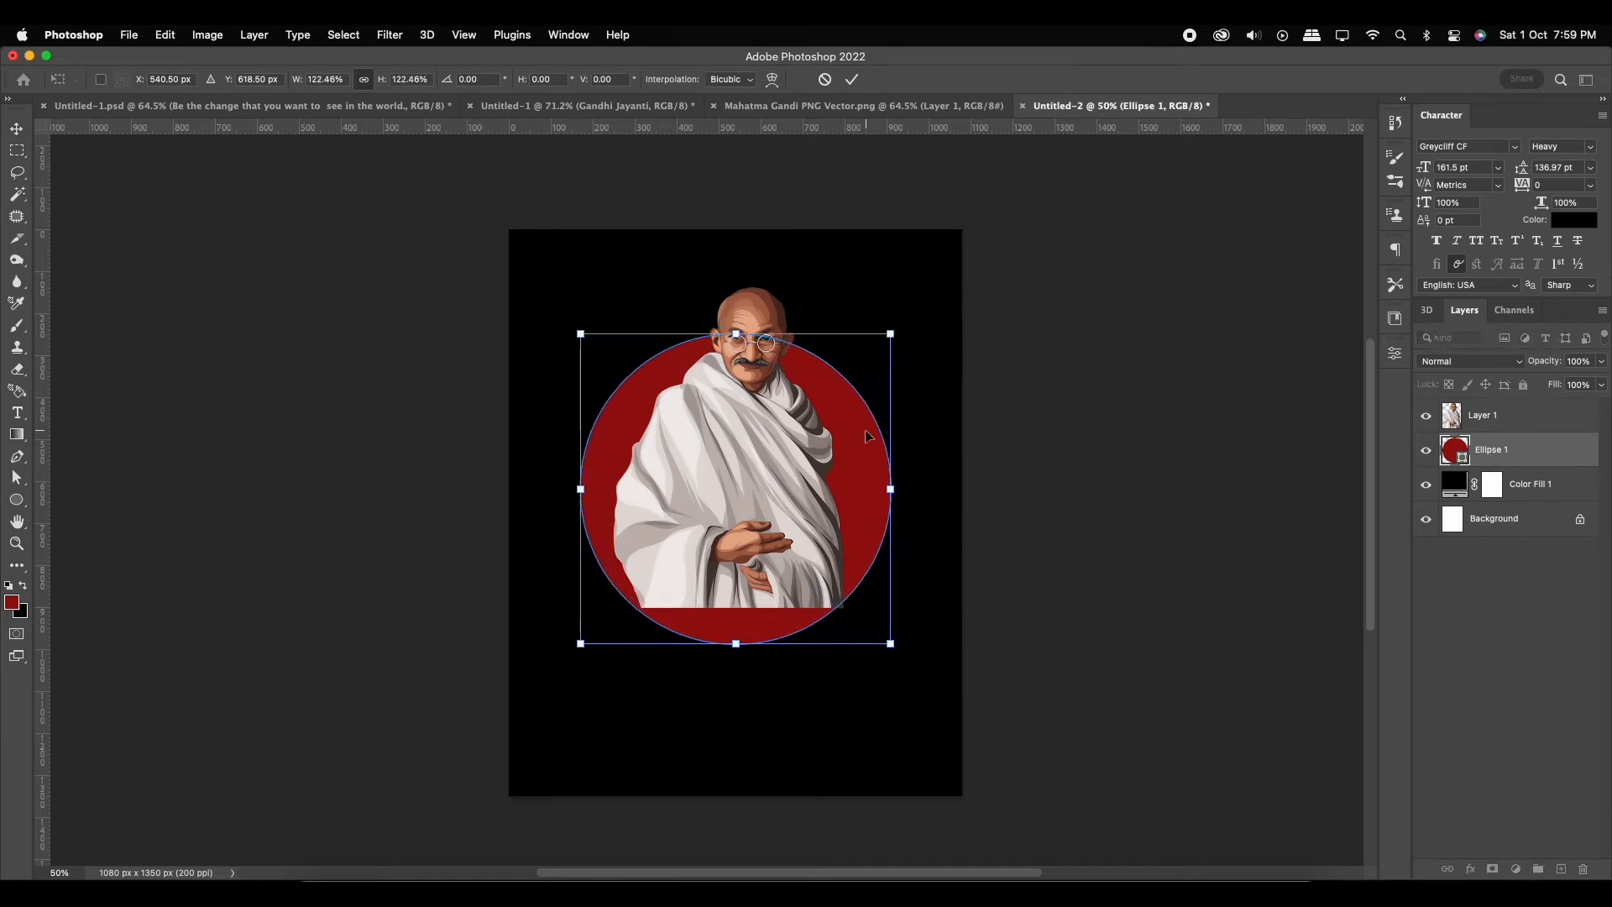
key(Return)
Convert the red circle to a smart object and apply a Gaussian Blur with a radius of about 91.3 pixels
click(379, 37)
mouse_move(504, 251)
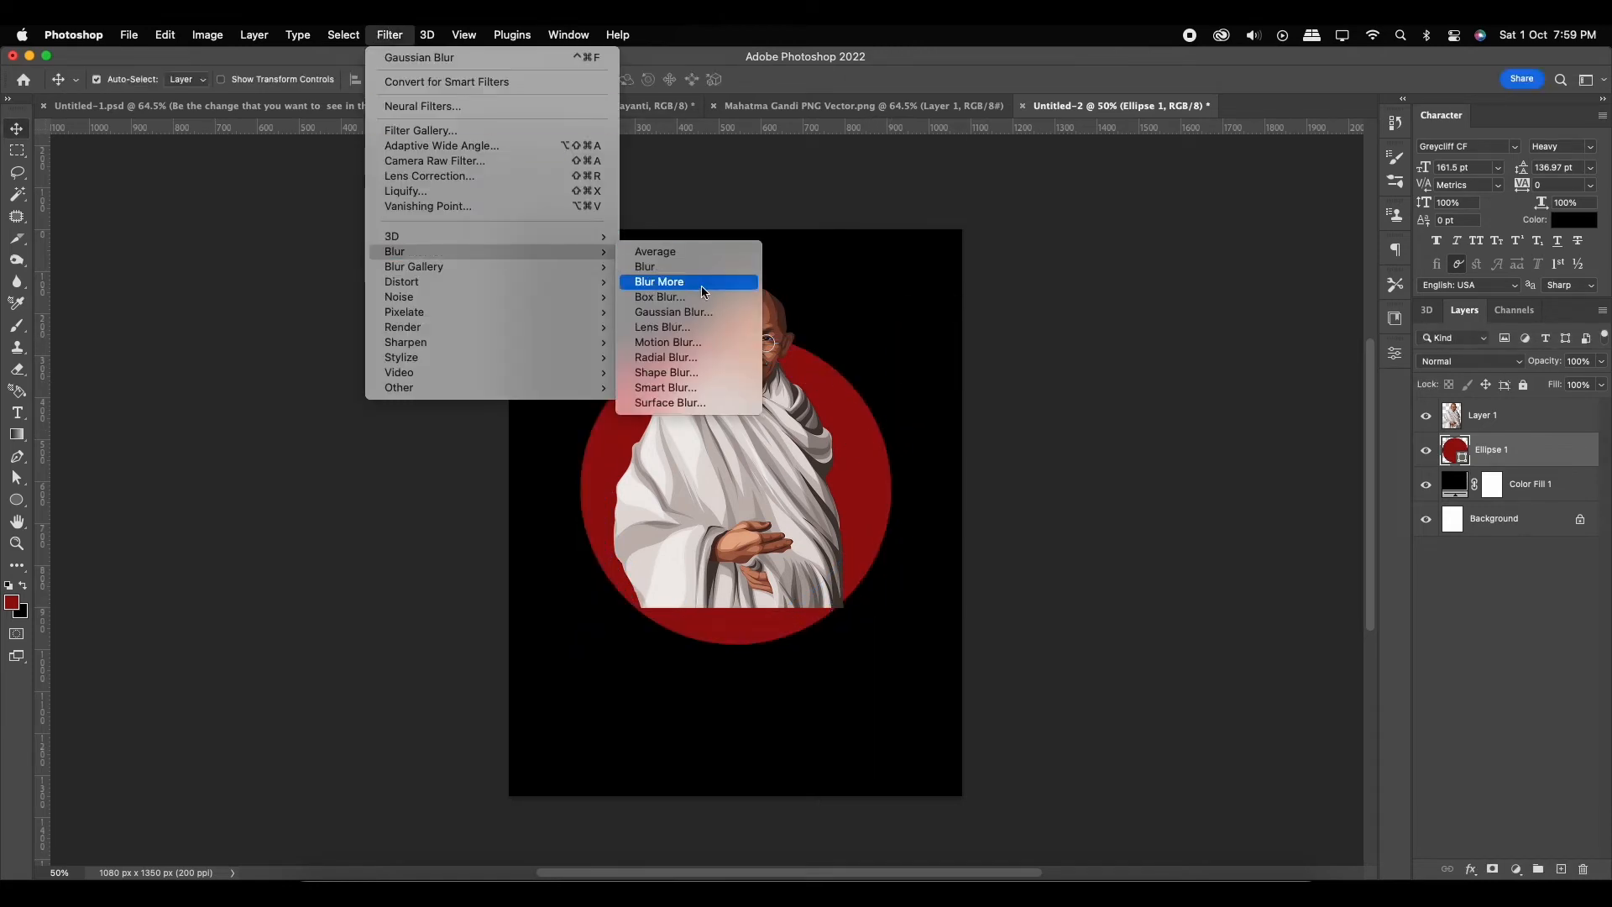
click(703, 310)
click(844, 374)
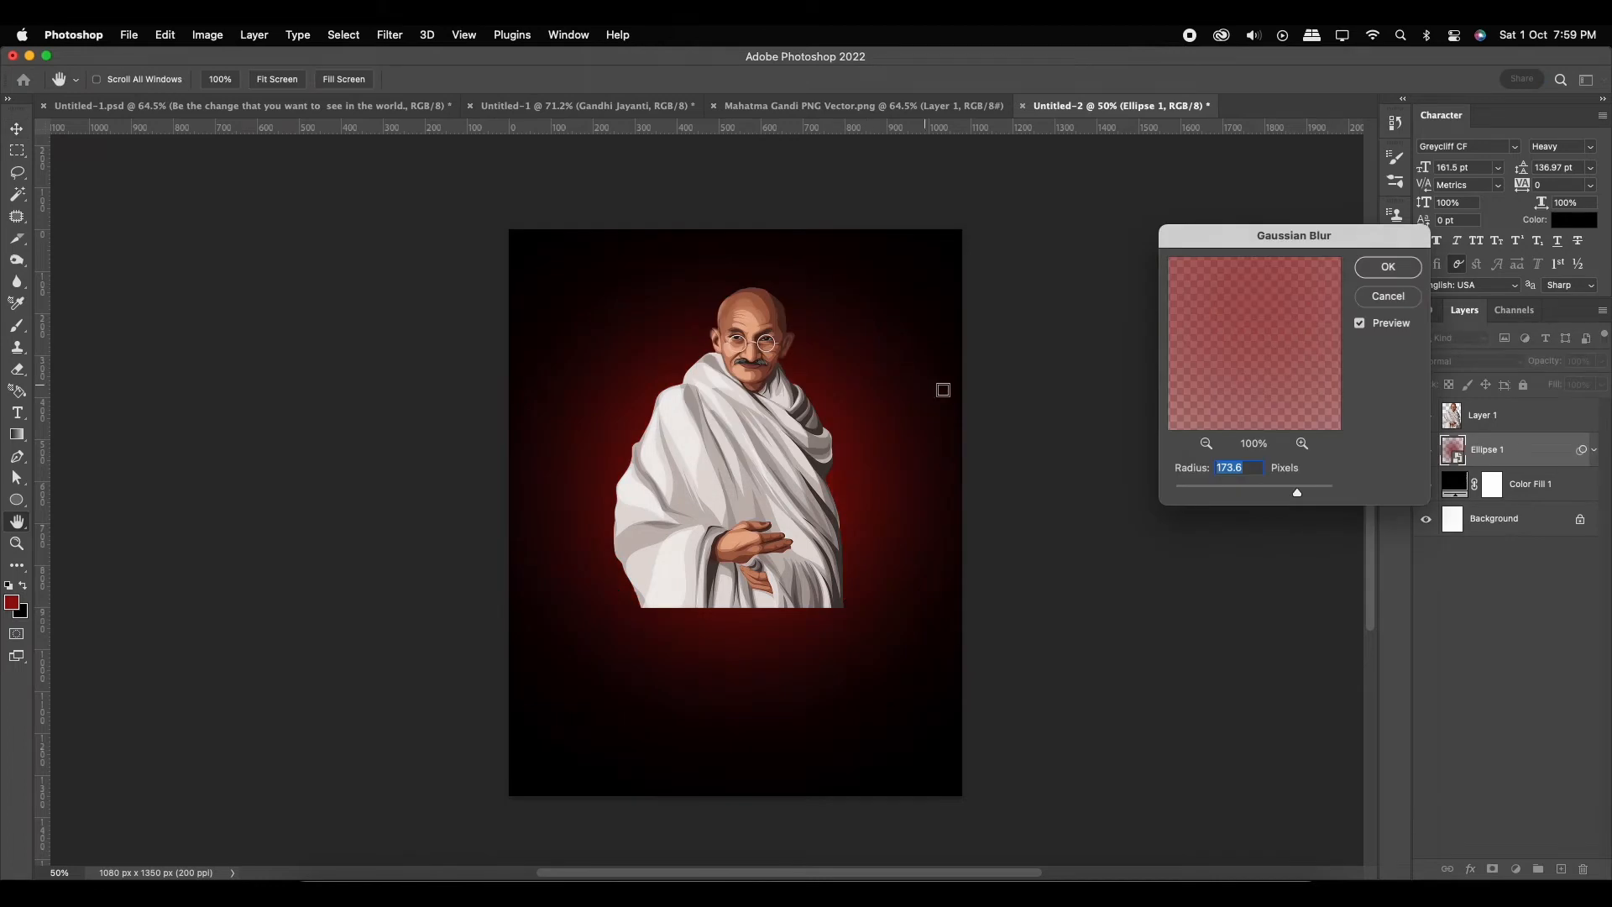
mouse_move(1283, 482)
mouse_down()
mouse_move(1246, 491)
mouse_move(1277, 495)
mouse_up()
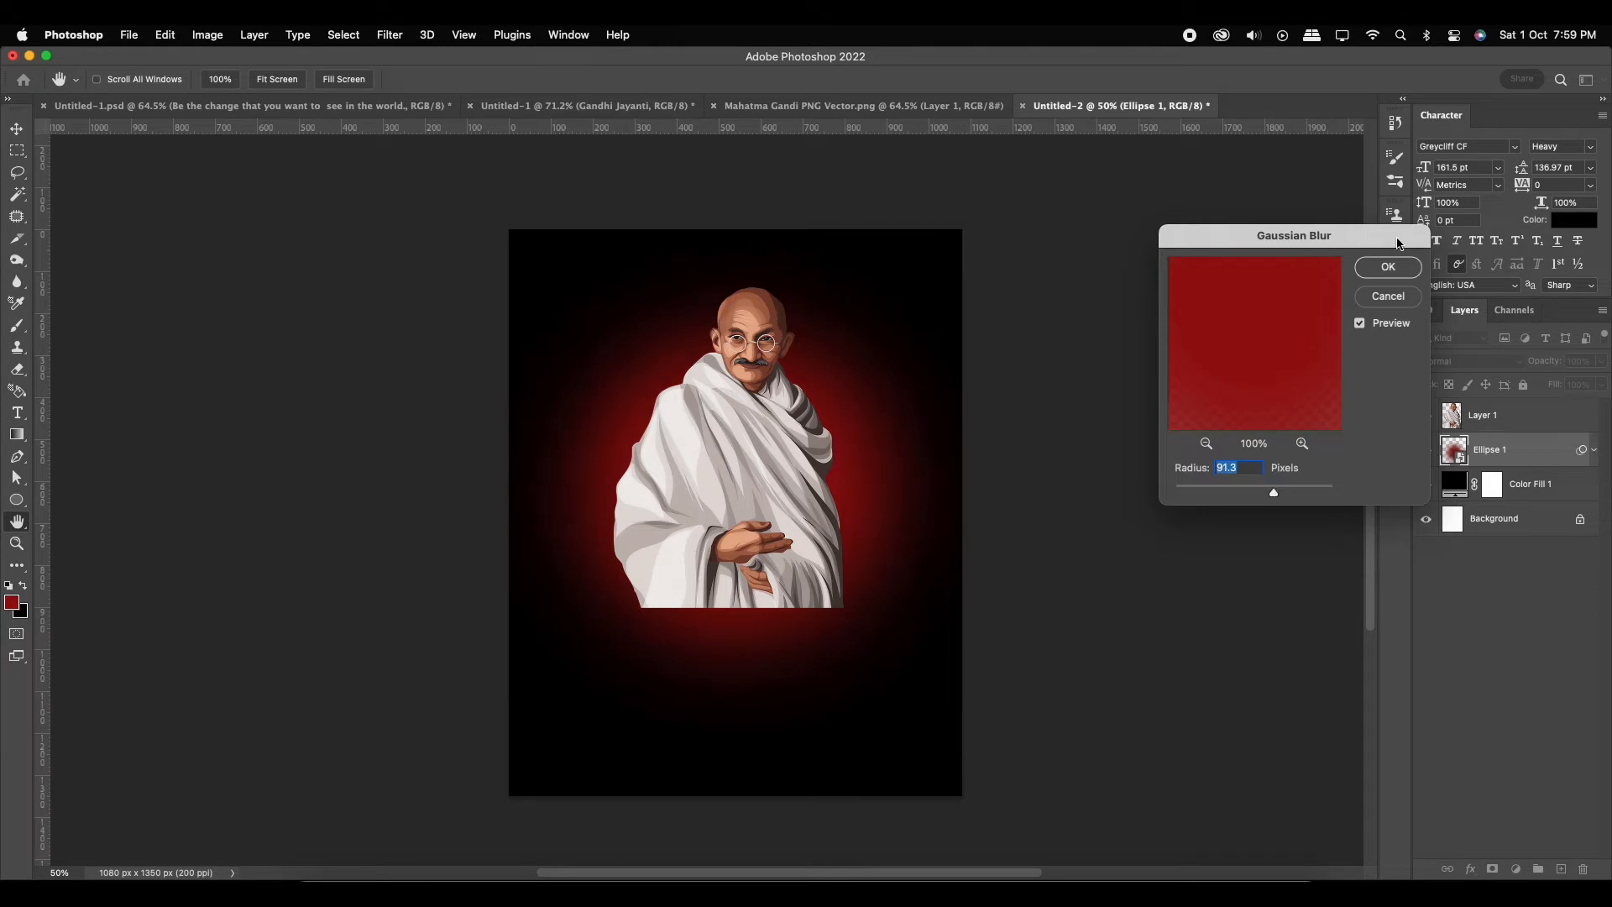
click(1386, 267)
Enlarge the blurred red glow to about 109% and move it up behind the figure's upper body
key(ctrl+t)
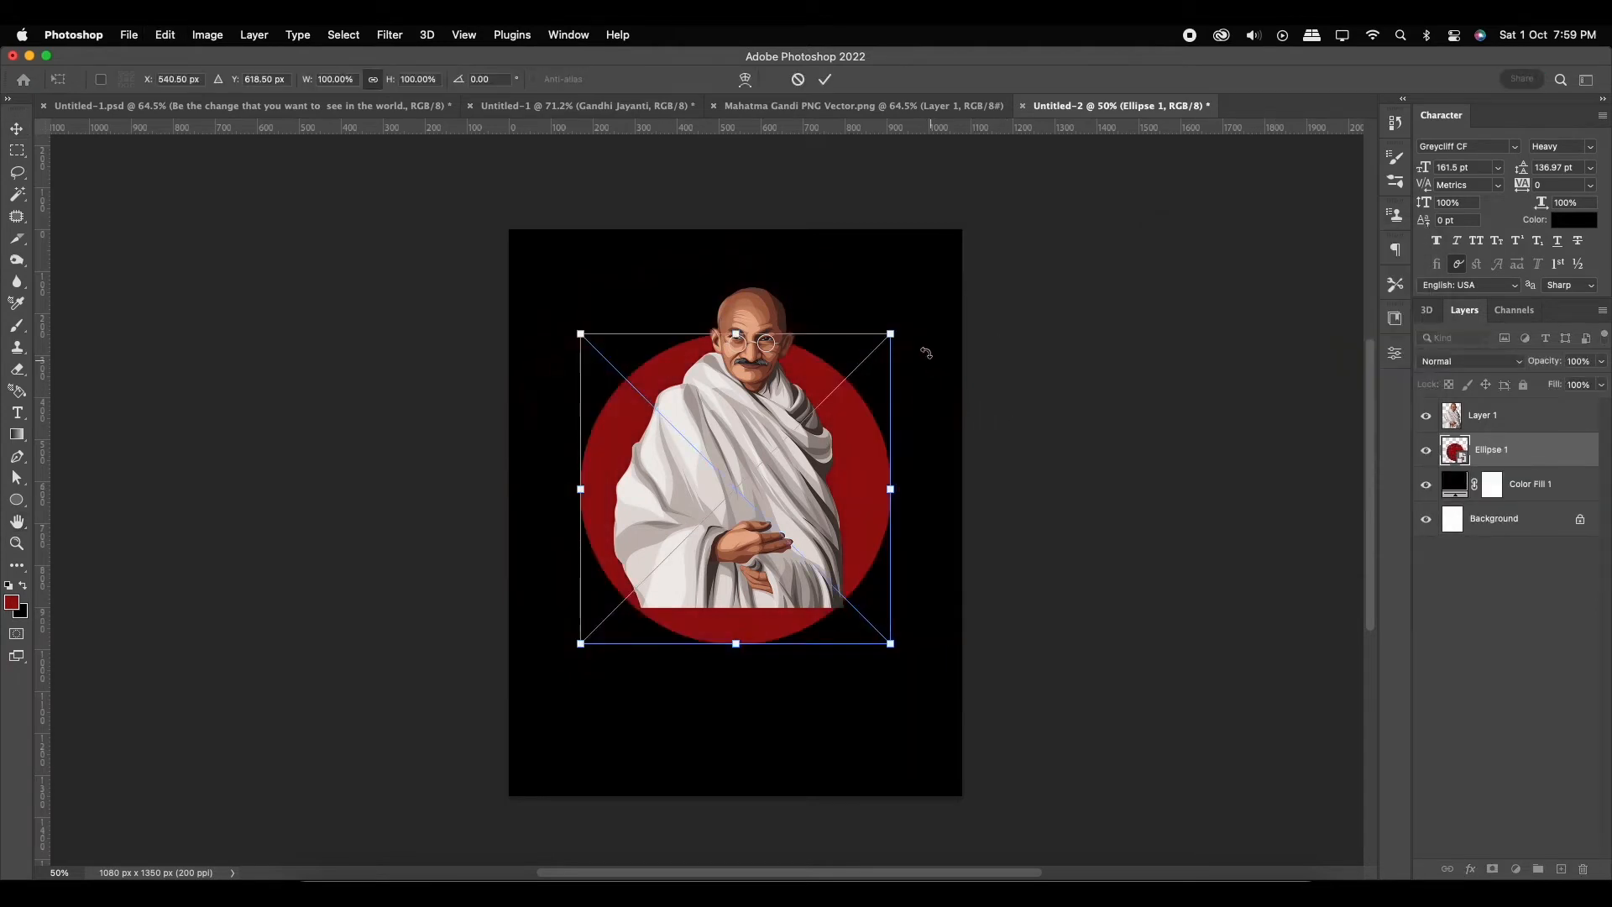
drag(892, 333, 904, 320)
key(Return)
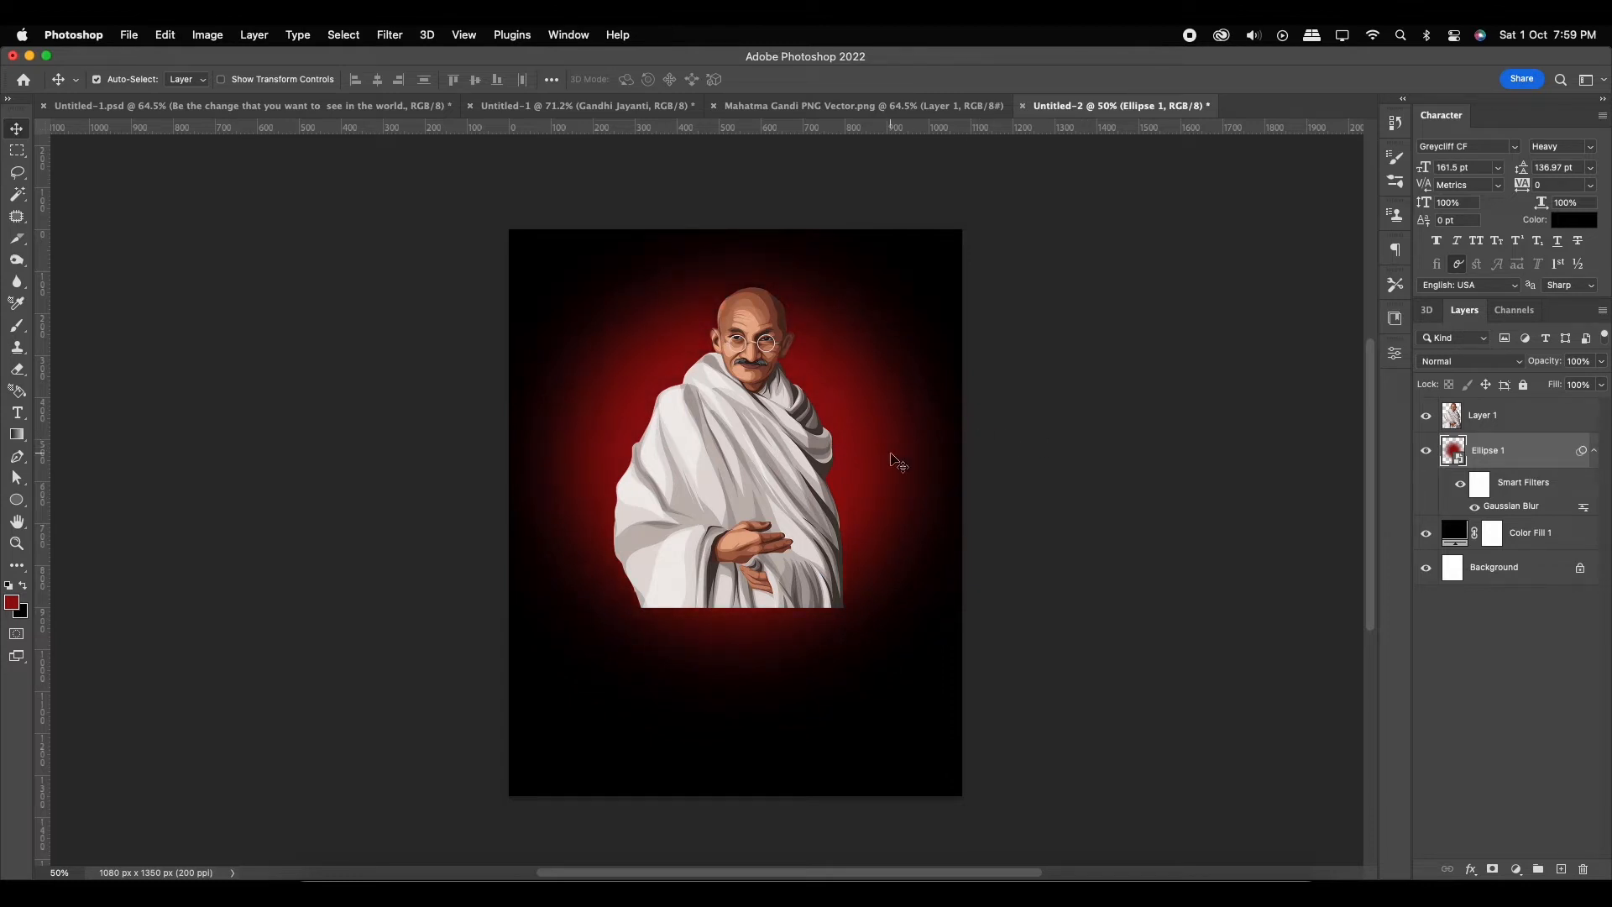
Add a layer mask to the figure and fade out its lower edge with black-to-transparent linear gradients
click(802, 453)
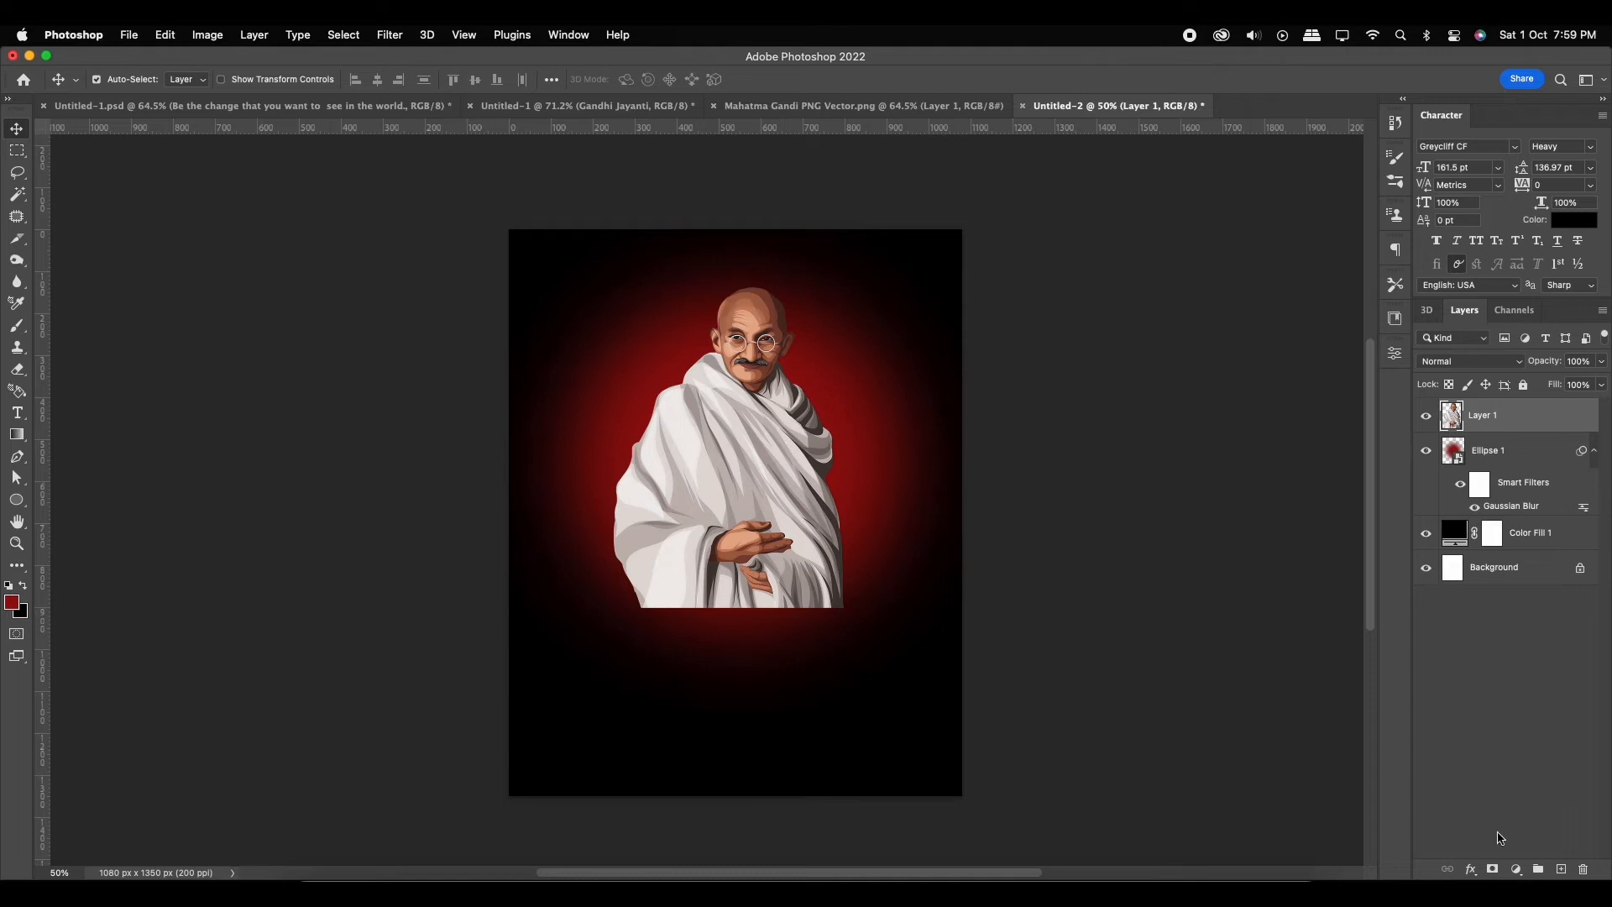
click(1493, 870)
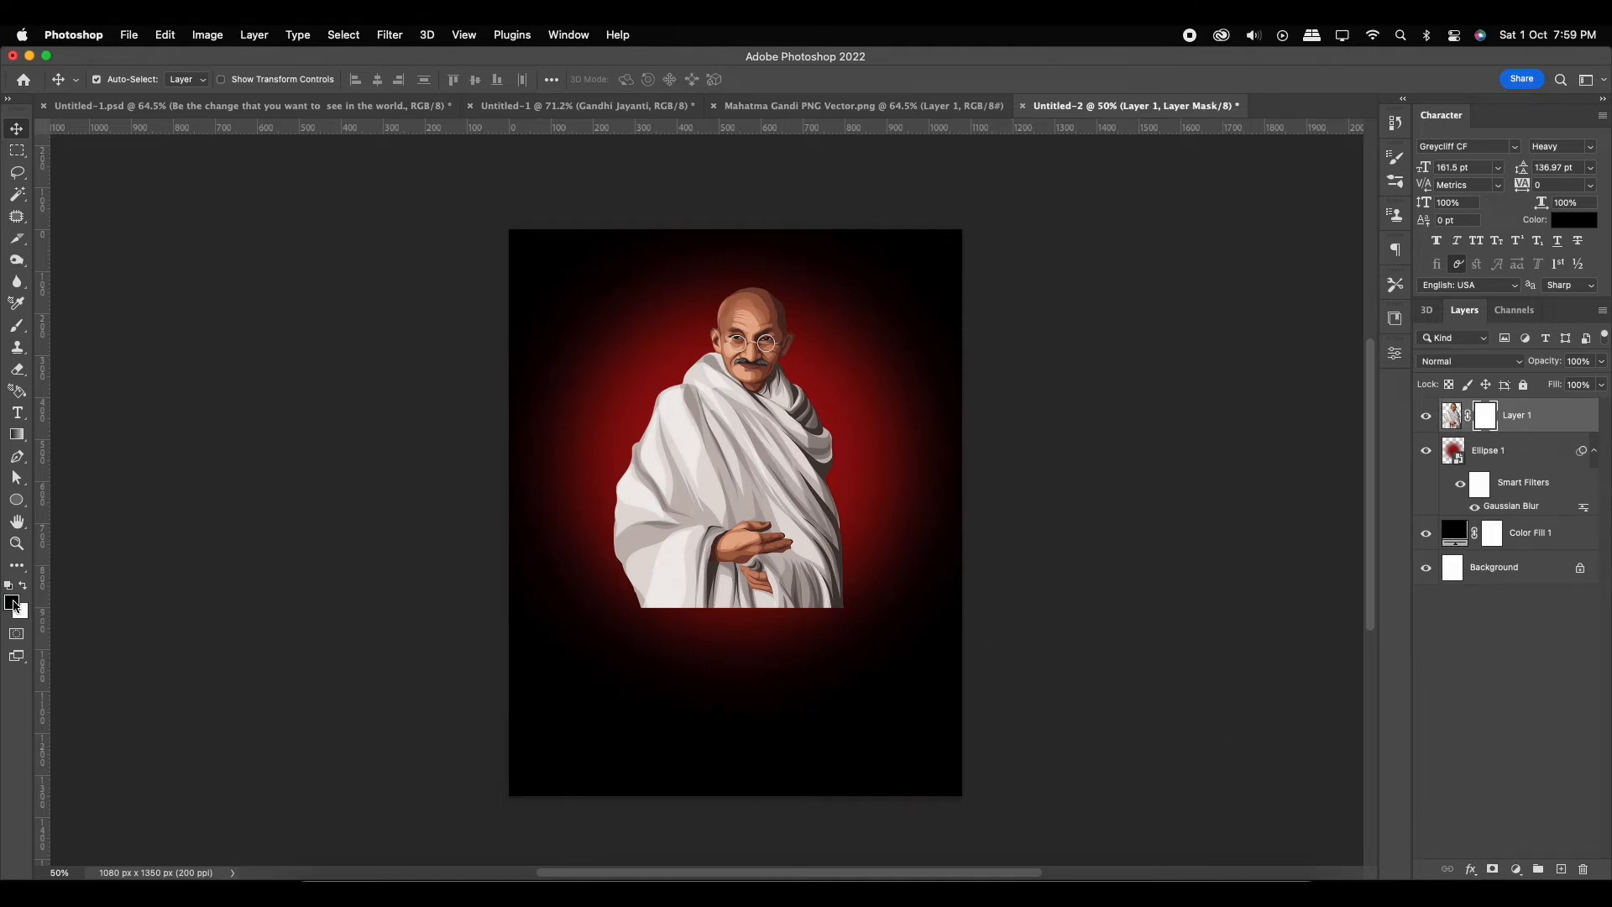
click(17, 434)
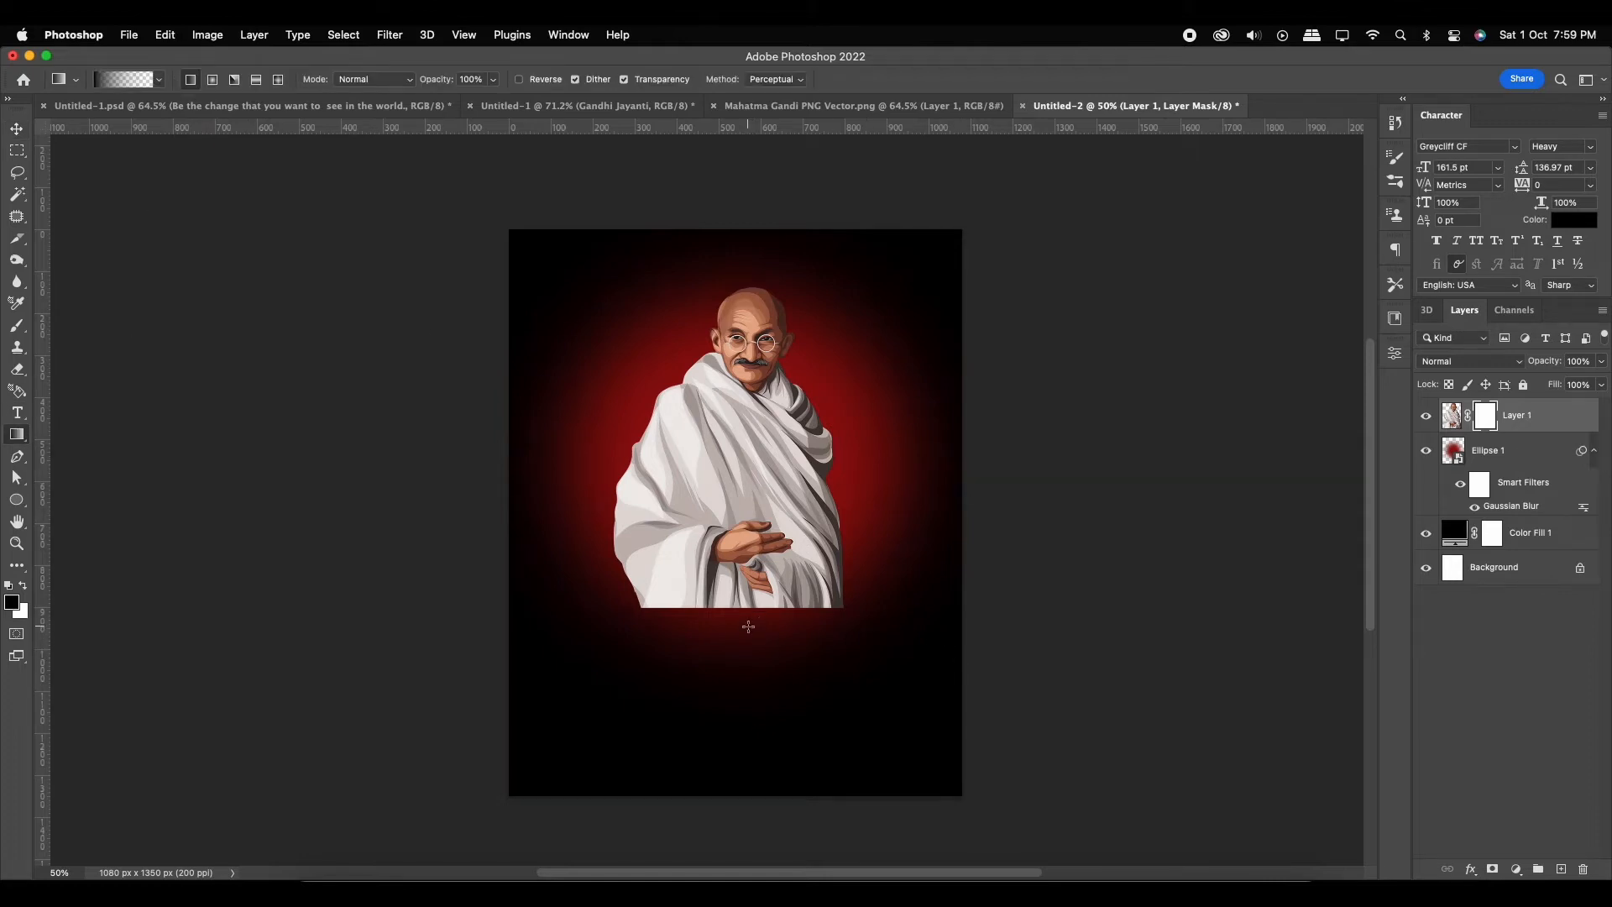
drag(748, 624, 747, 379)
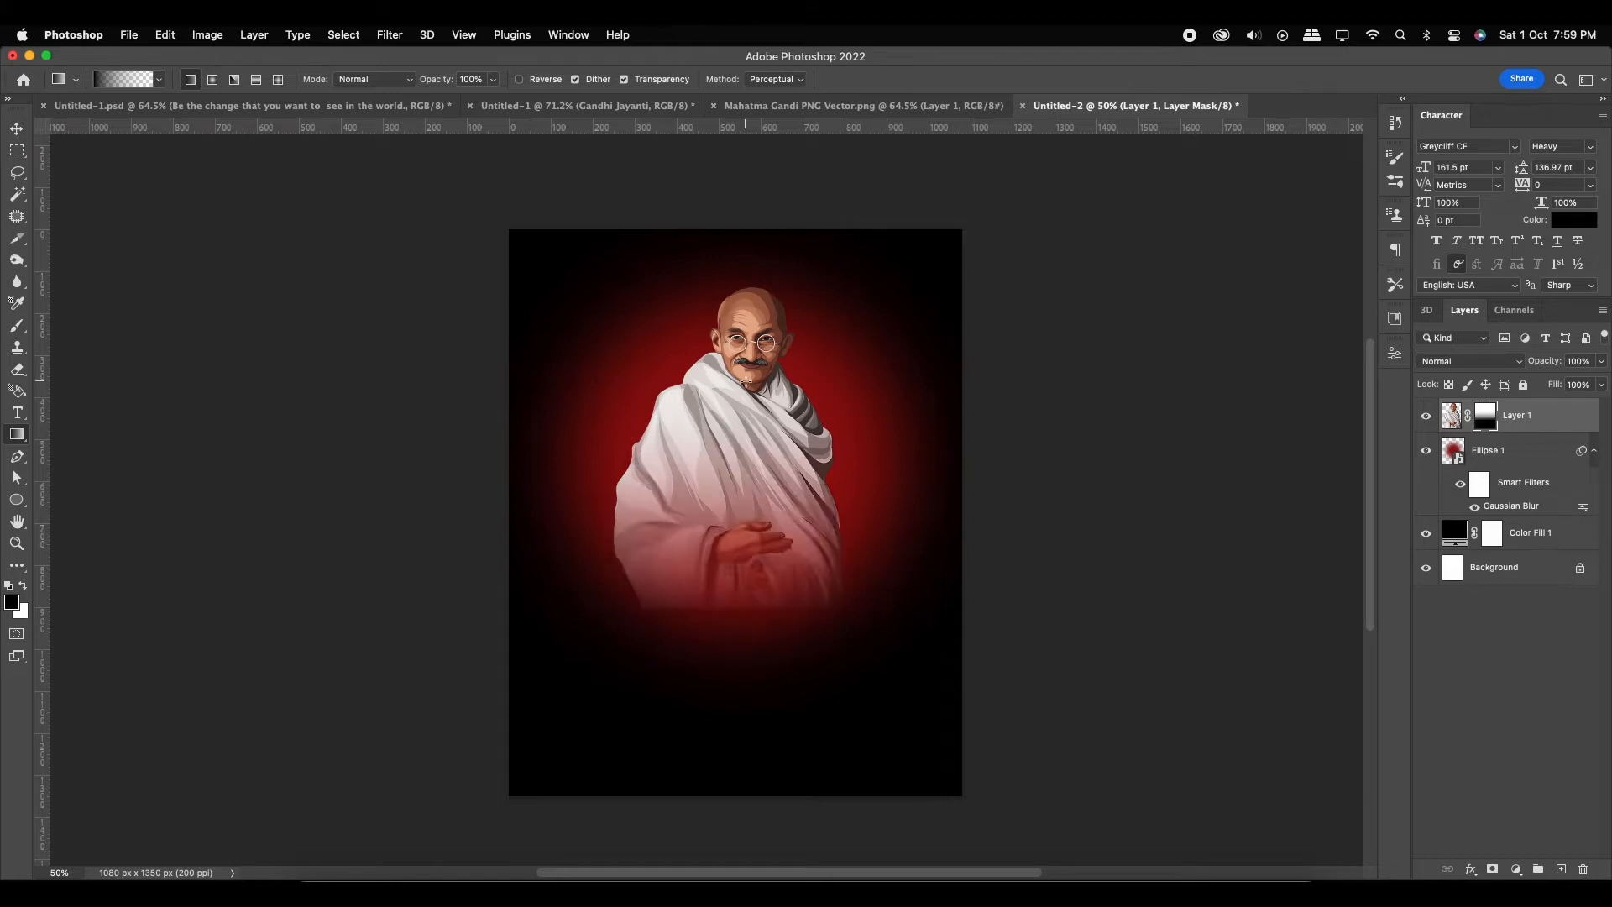
drag(738, 622, 735, 567)
drag(732, 626, 734, 529)
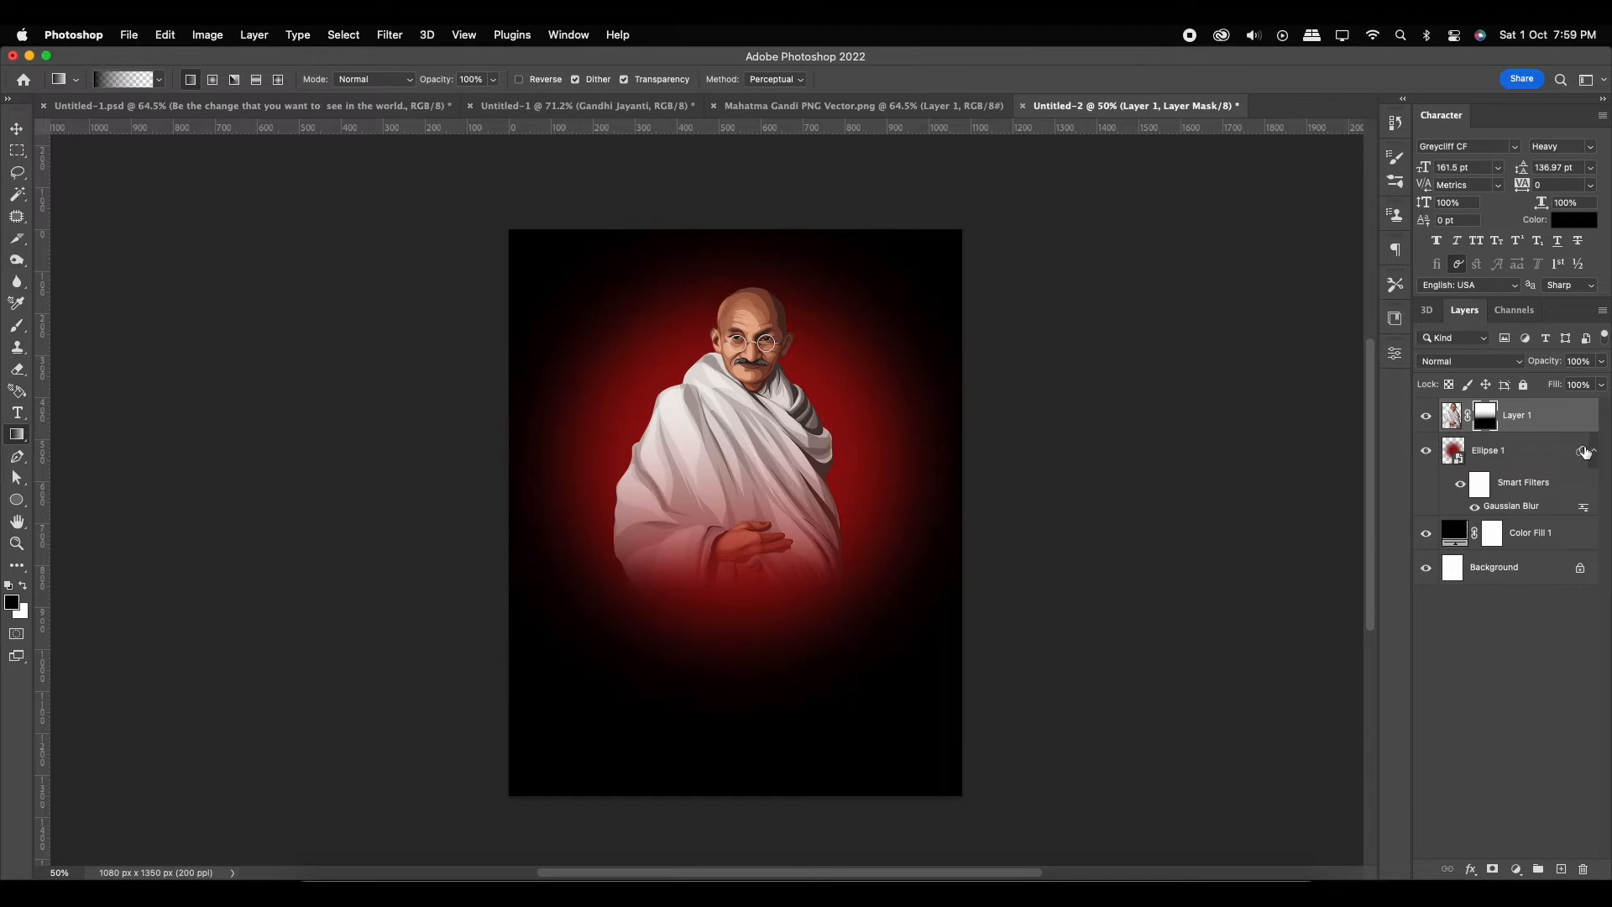
Scale the red glow layer down slightly so it sits tighter around the figure
click(1541, 454)
key(ctrl+t)
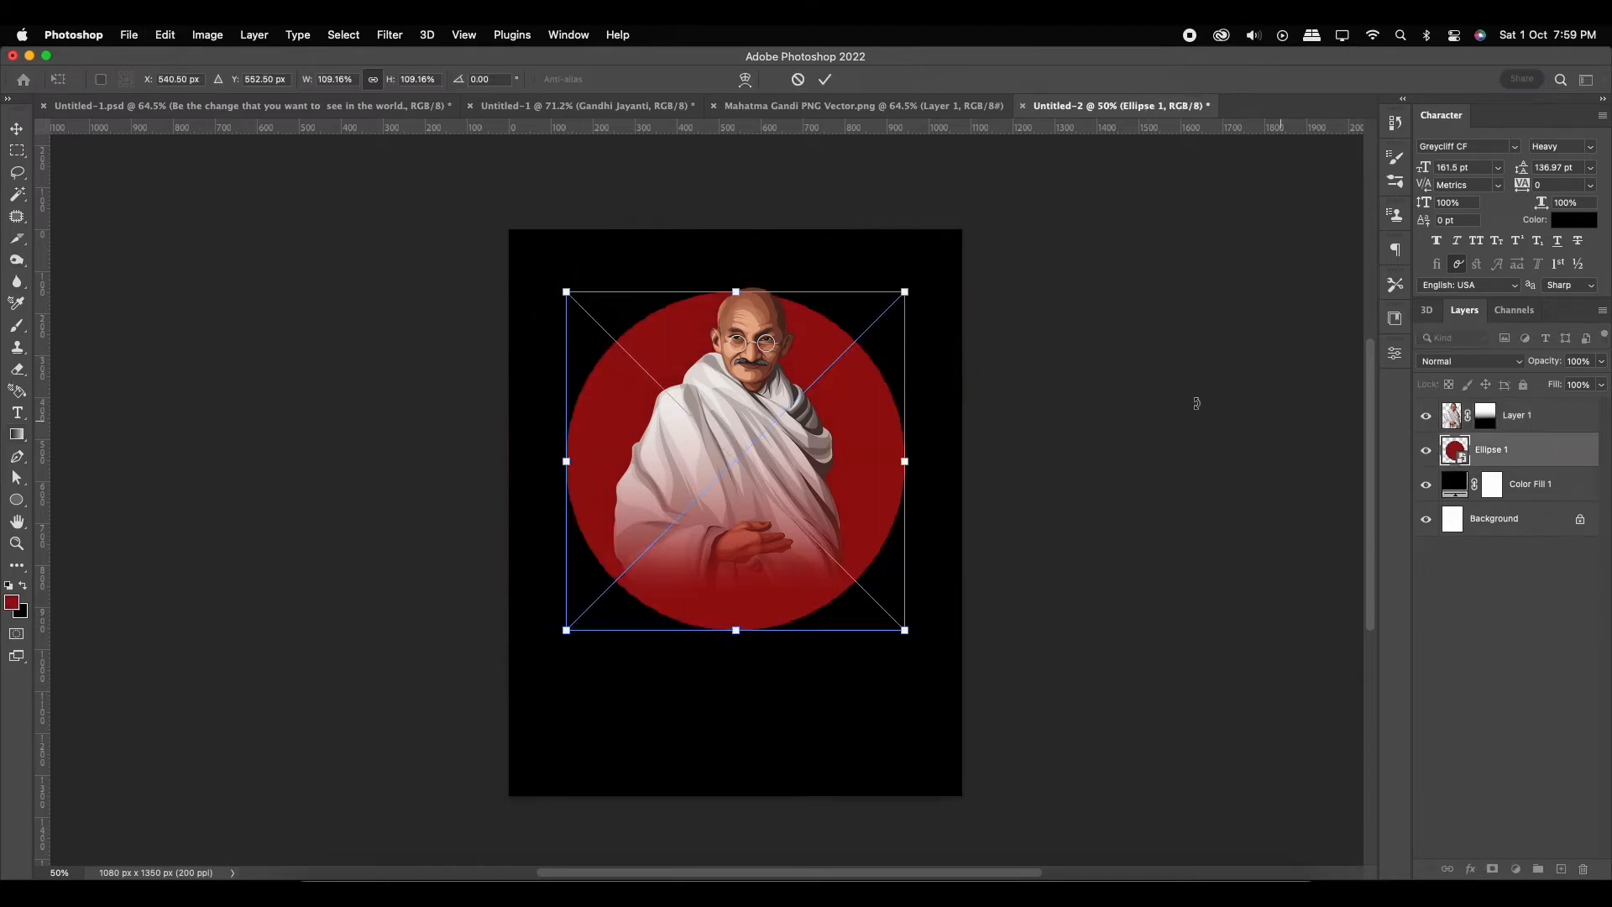
drag(900, 295, 893, 314)
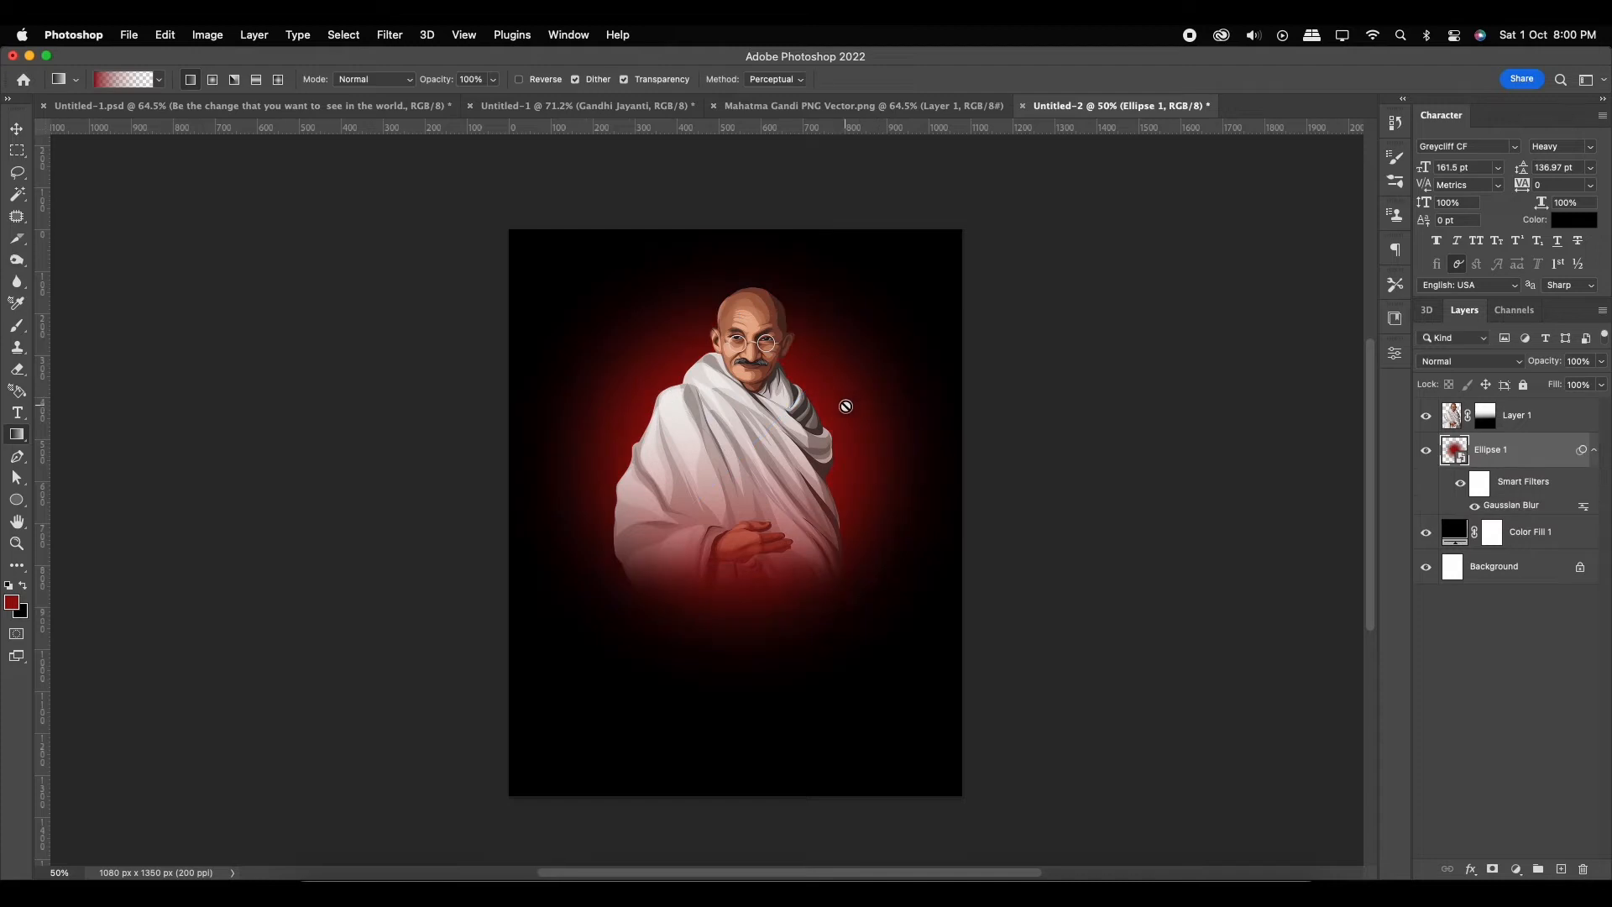
scroll(846, 407, up, 3)
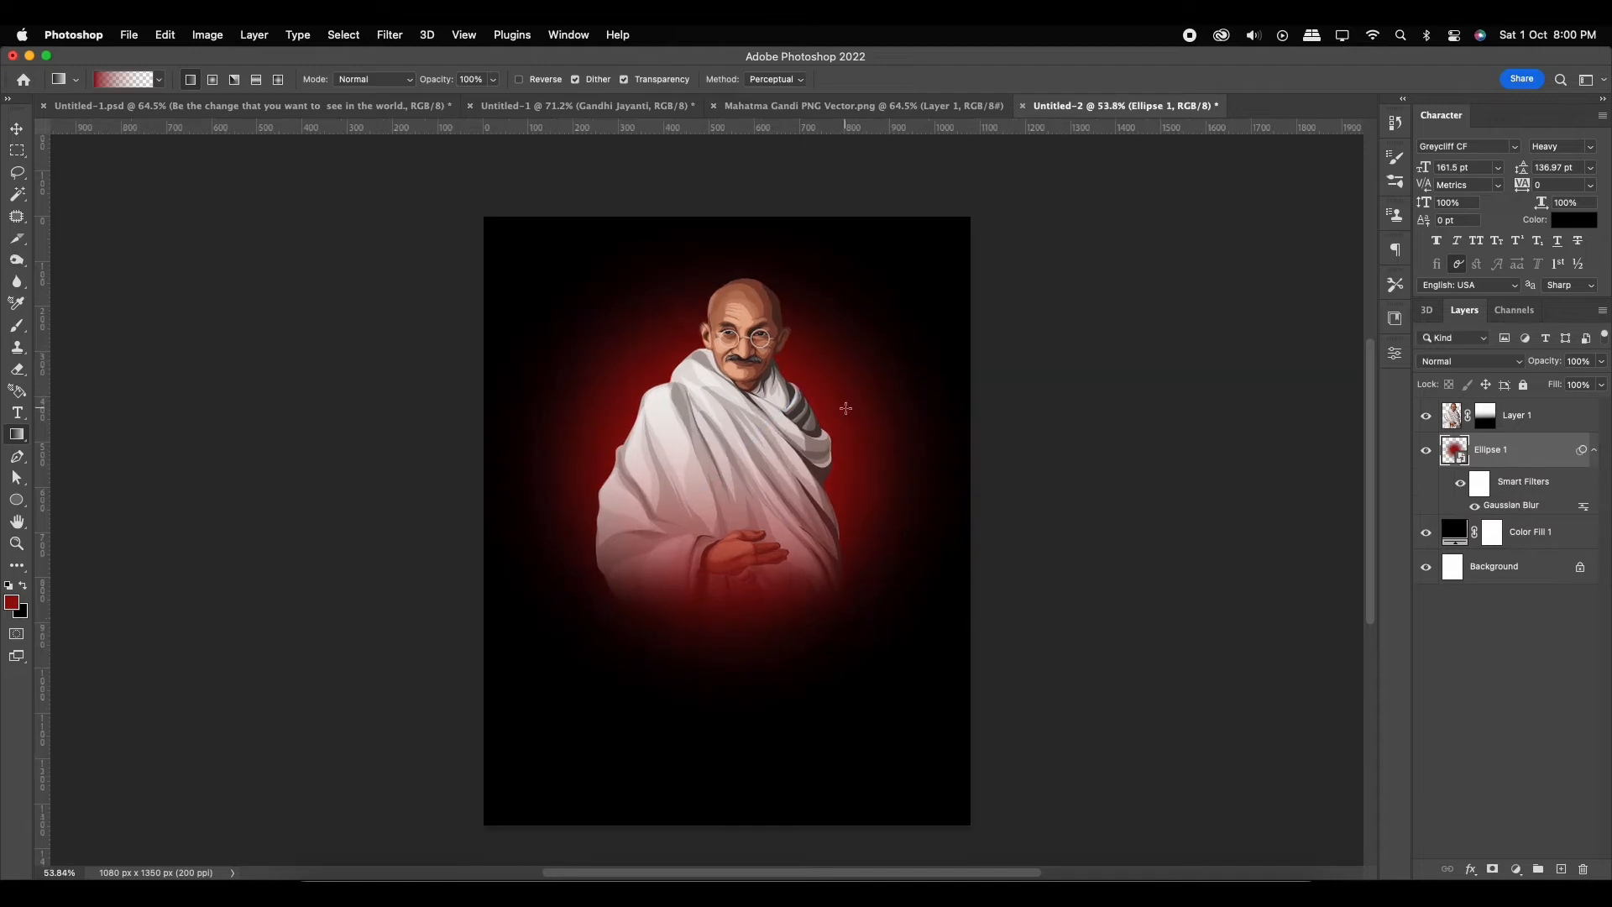
click(17, 128)
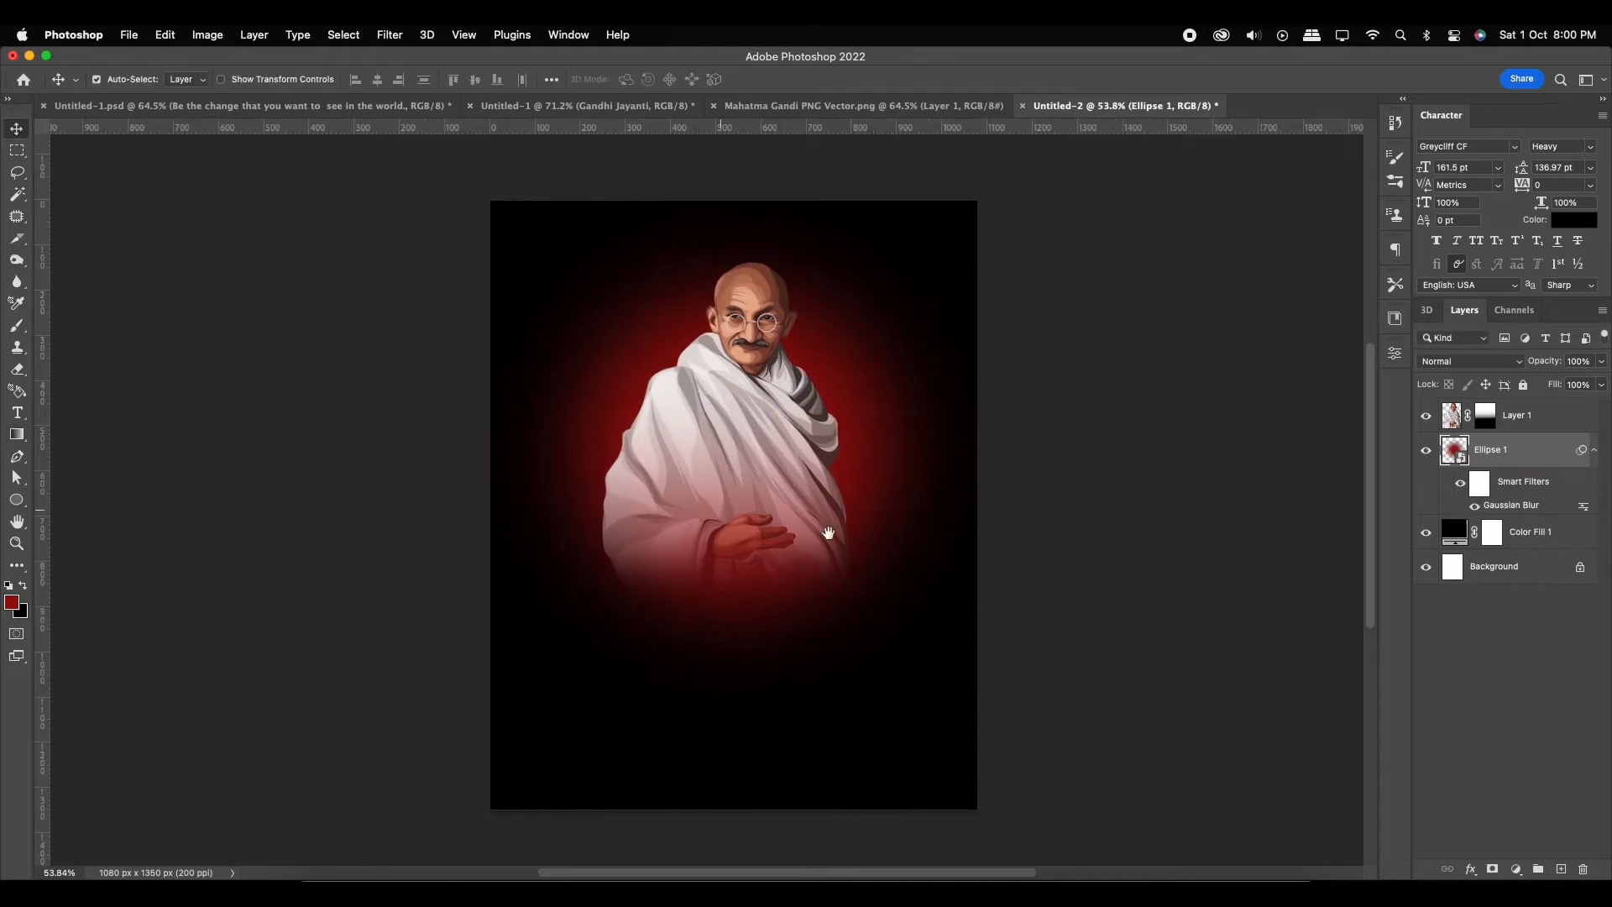
Select the figure and the red glow layers together and nudge them slightly up on the poster
scroll(882, 515, down, 1)
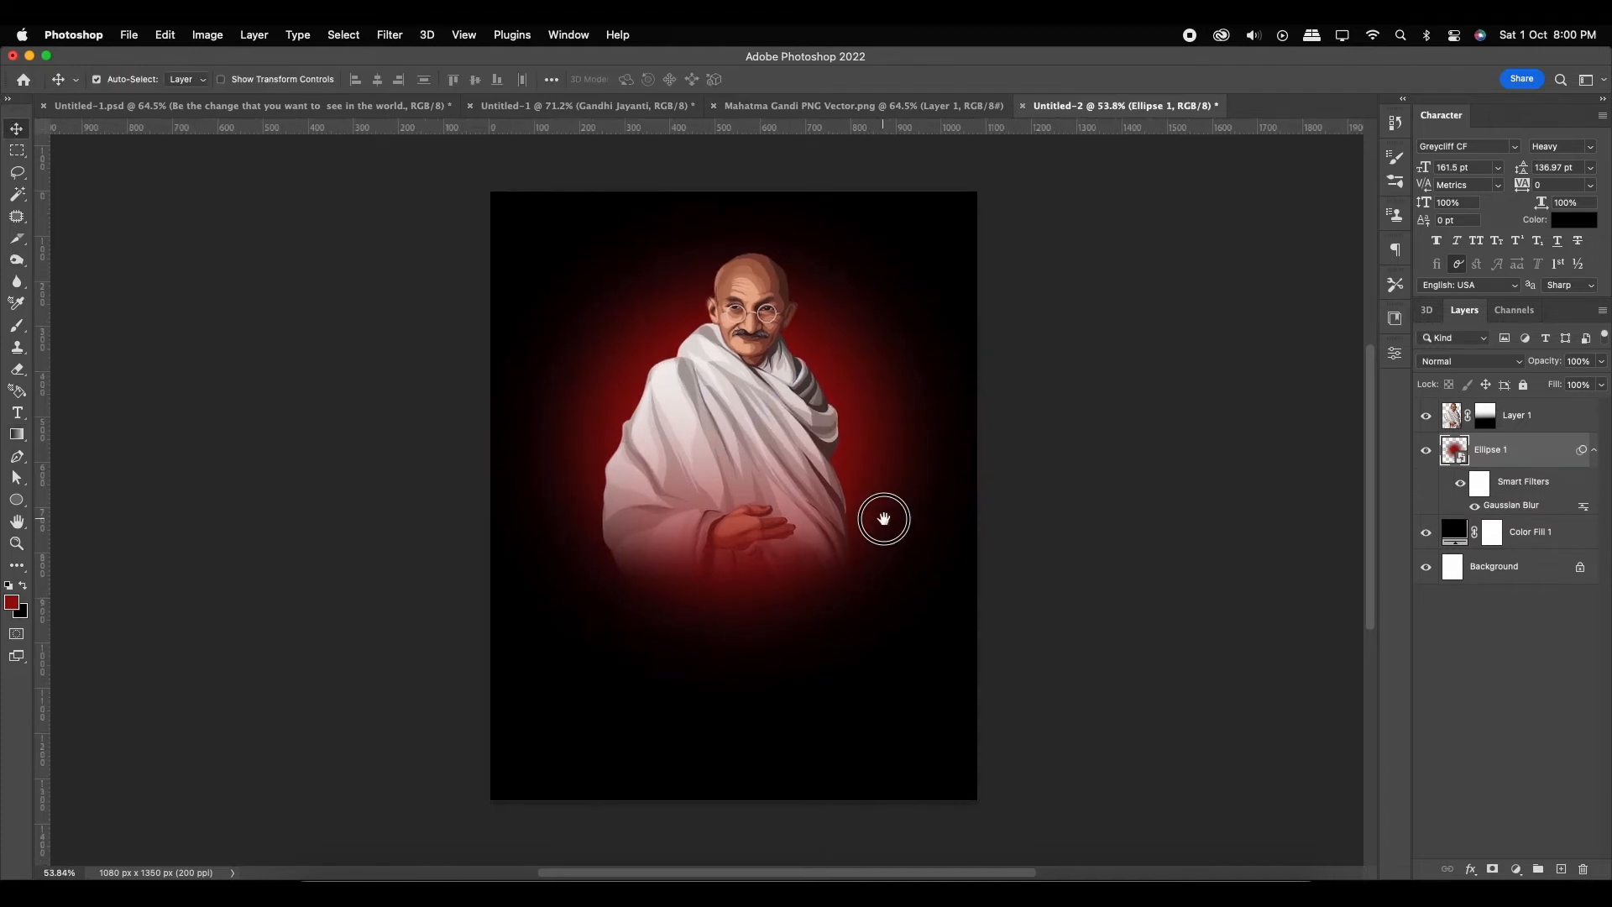
super+click(1559, 428)
key(Up)
key(Up)
key(Up)
key(Up)
key(Up)
key(Up)
key(Up)
key(Up)
key(Up)
key(Up)
key(Up)
key(Up)
key(Up)
key(Up)
key(Up)
key(Up)
key(Up)
key(Up)
key(Up)
key(Up)
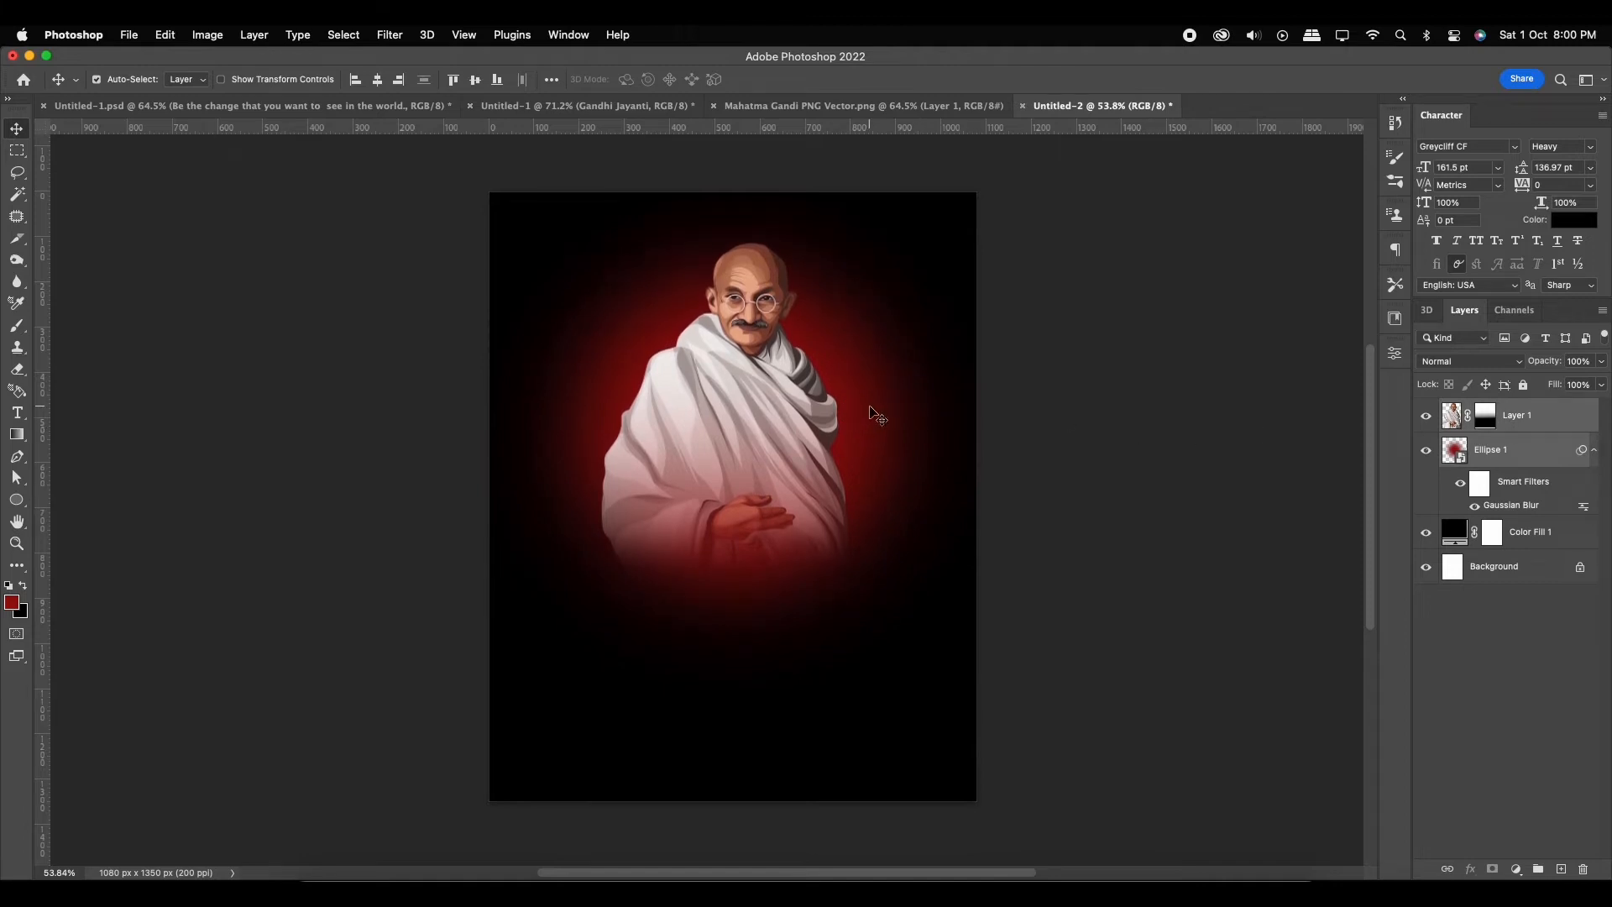
click(1115, 459)
drag(806, 476, 816, 481)
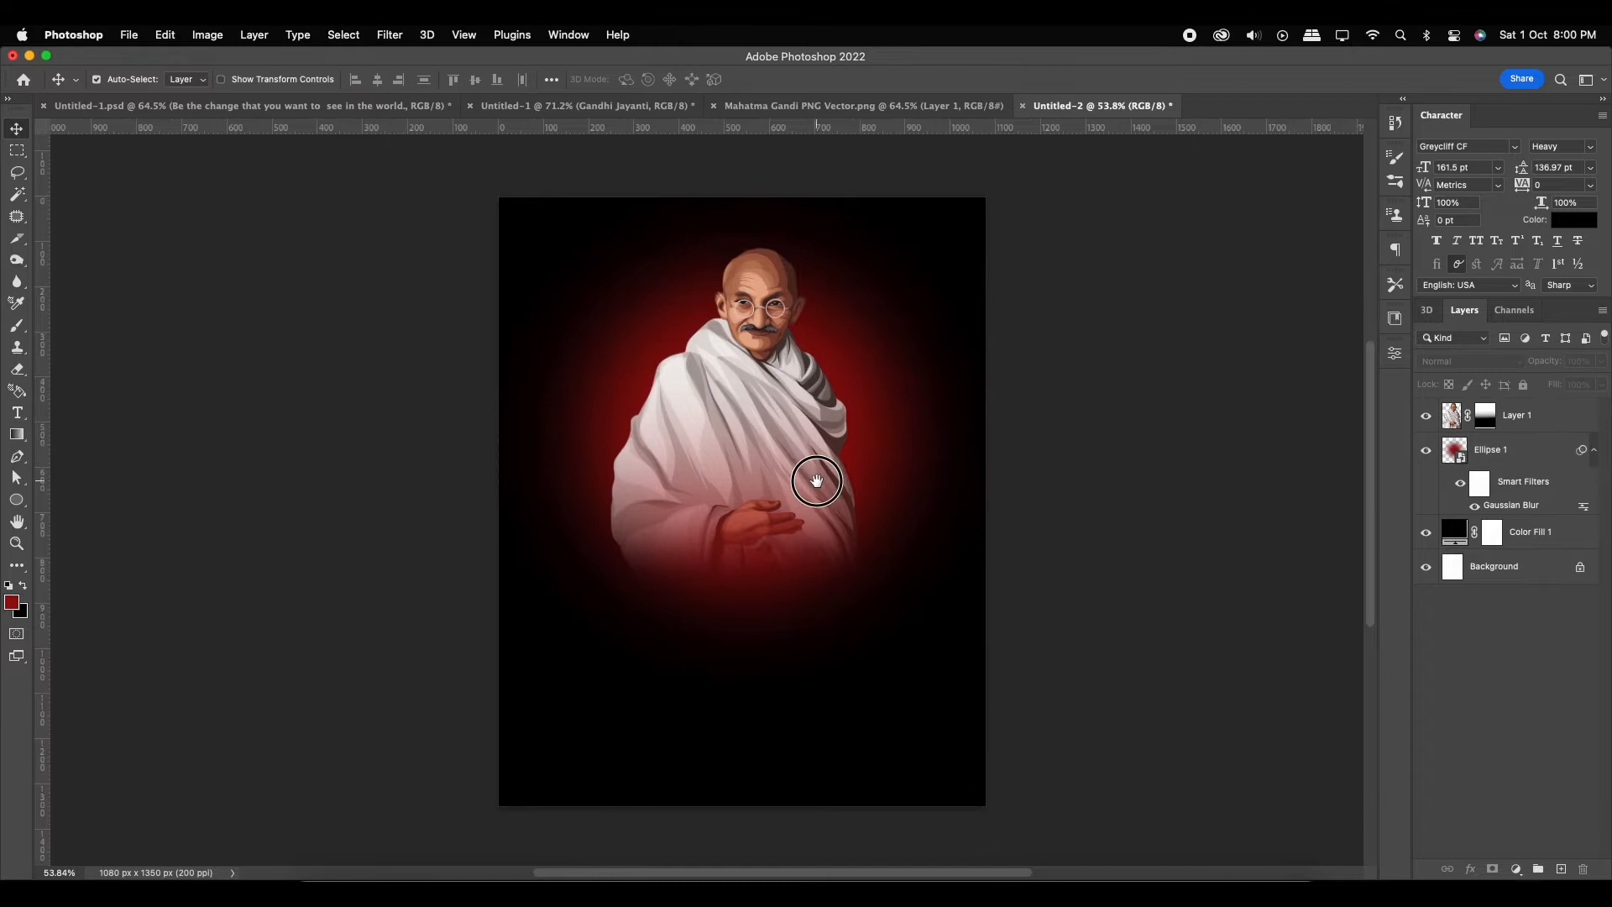
Add the text "Gandhi" below the figure in white Greycliff CF Heavy at 27 pt
key(t)
click(699, 668)
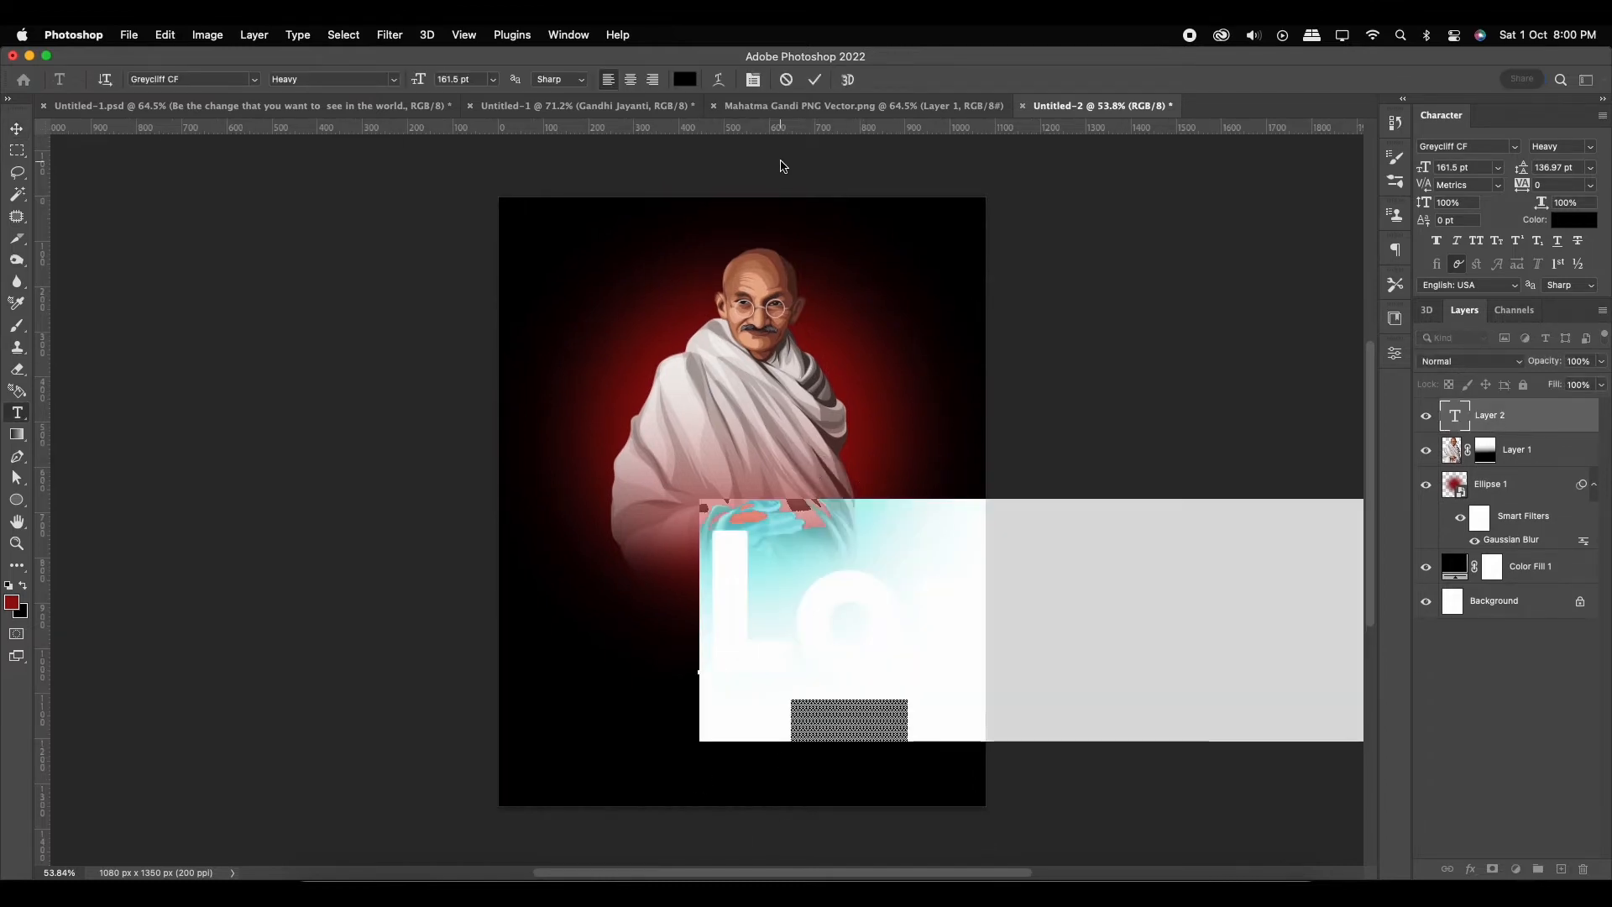
click(685, 79)
drag(1139, 366, 1065, 304)
click(1442, 299)
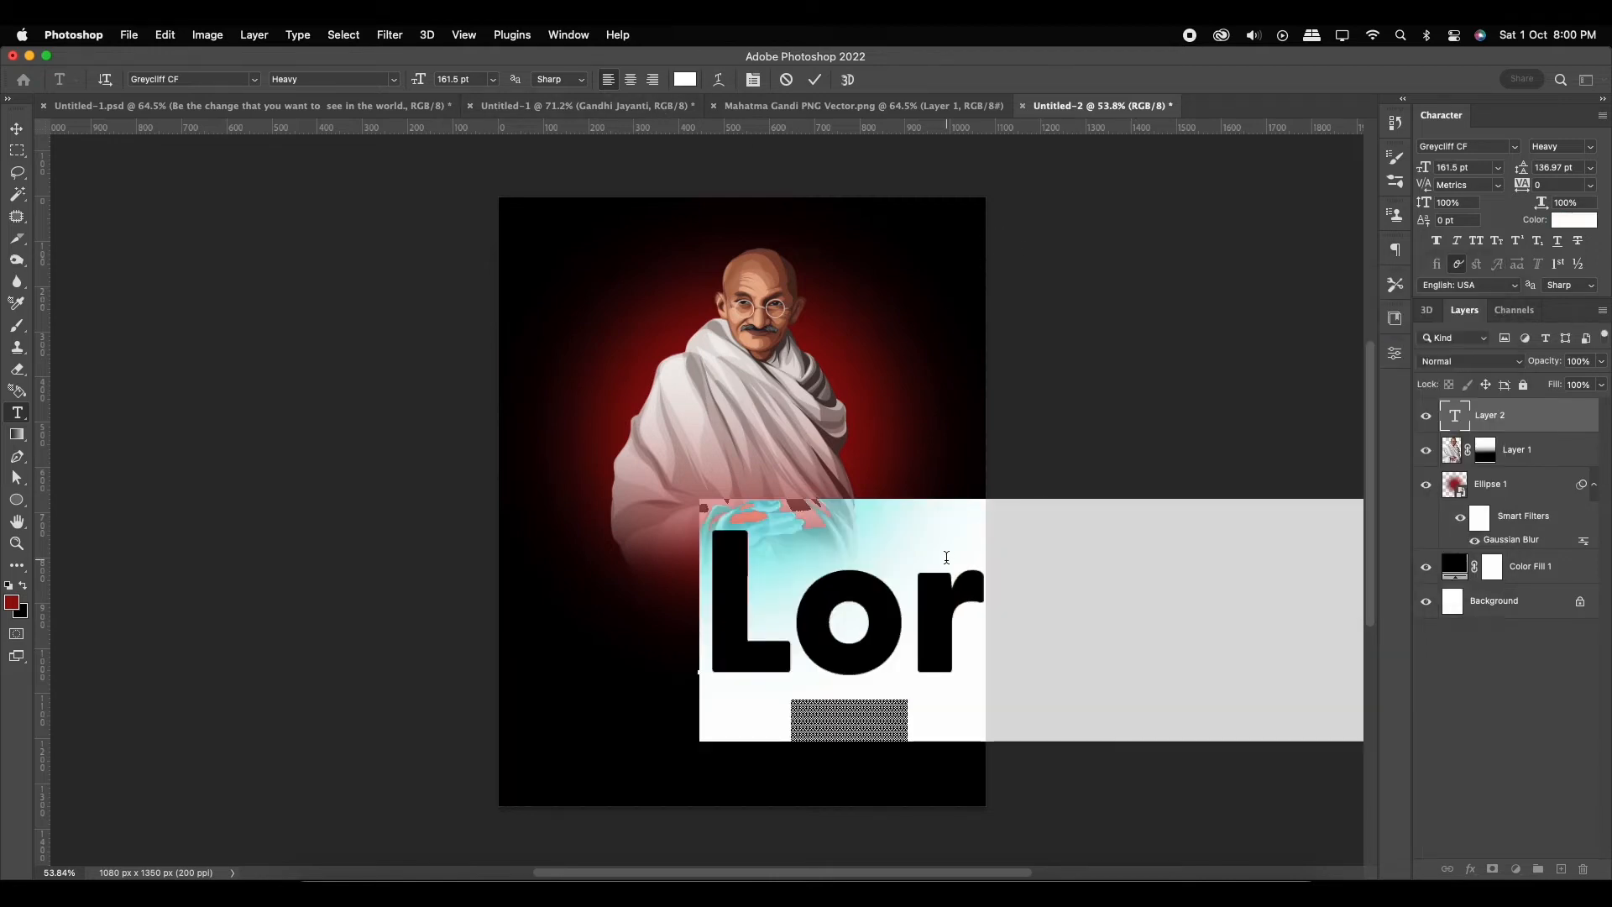
drag(418, 79, 307, 95)
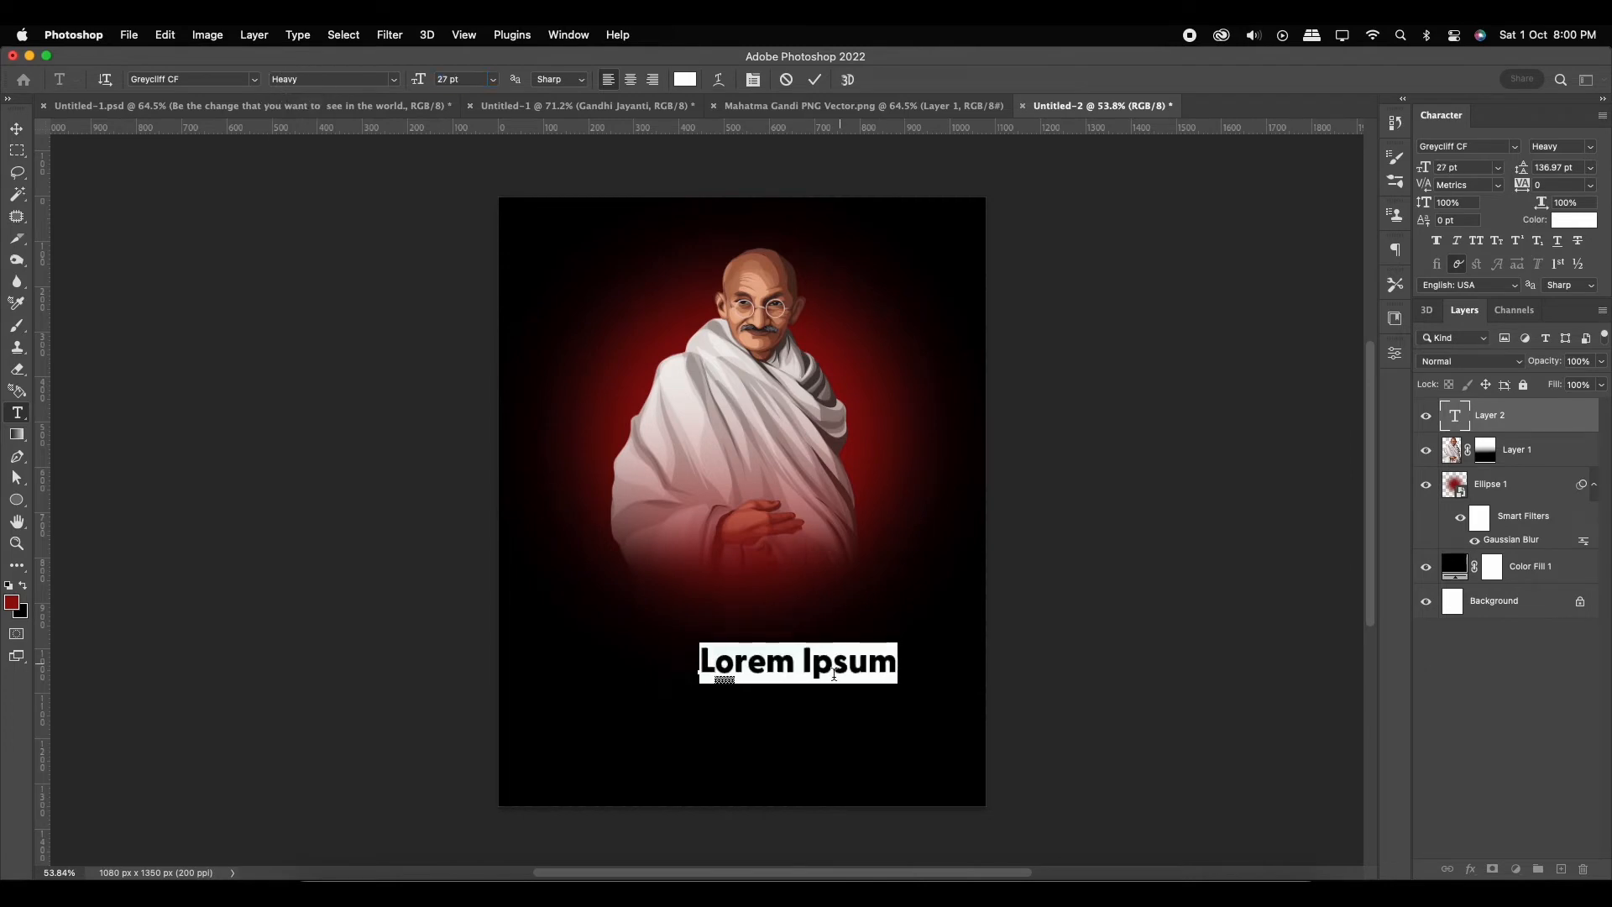
text(Gandhi)
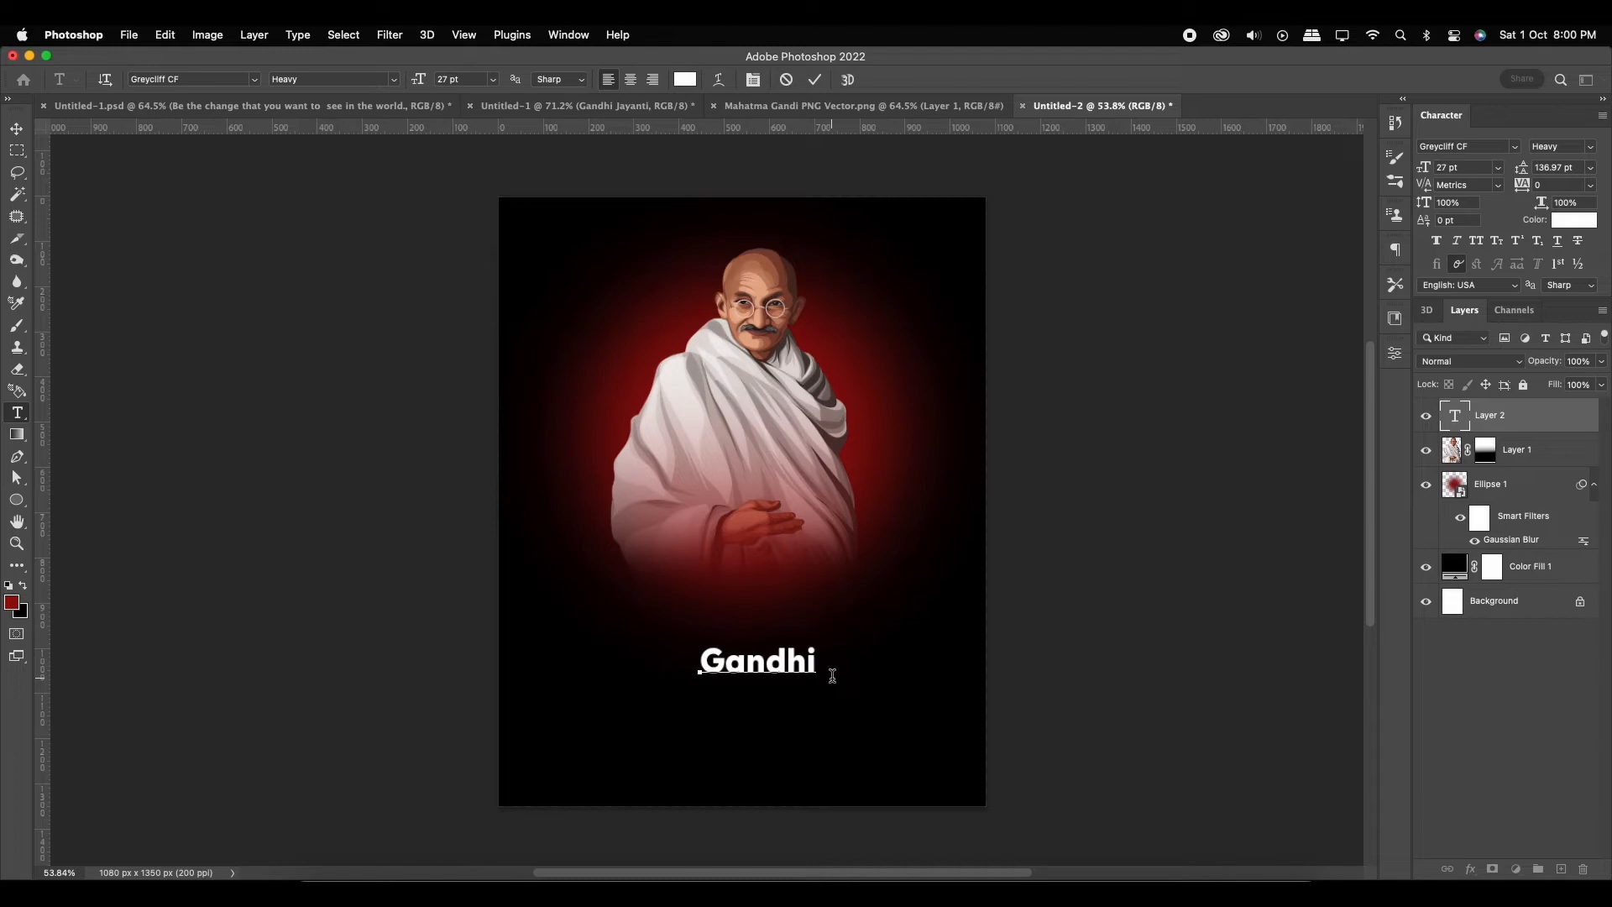
click(814, 80)
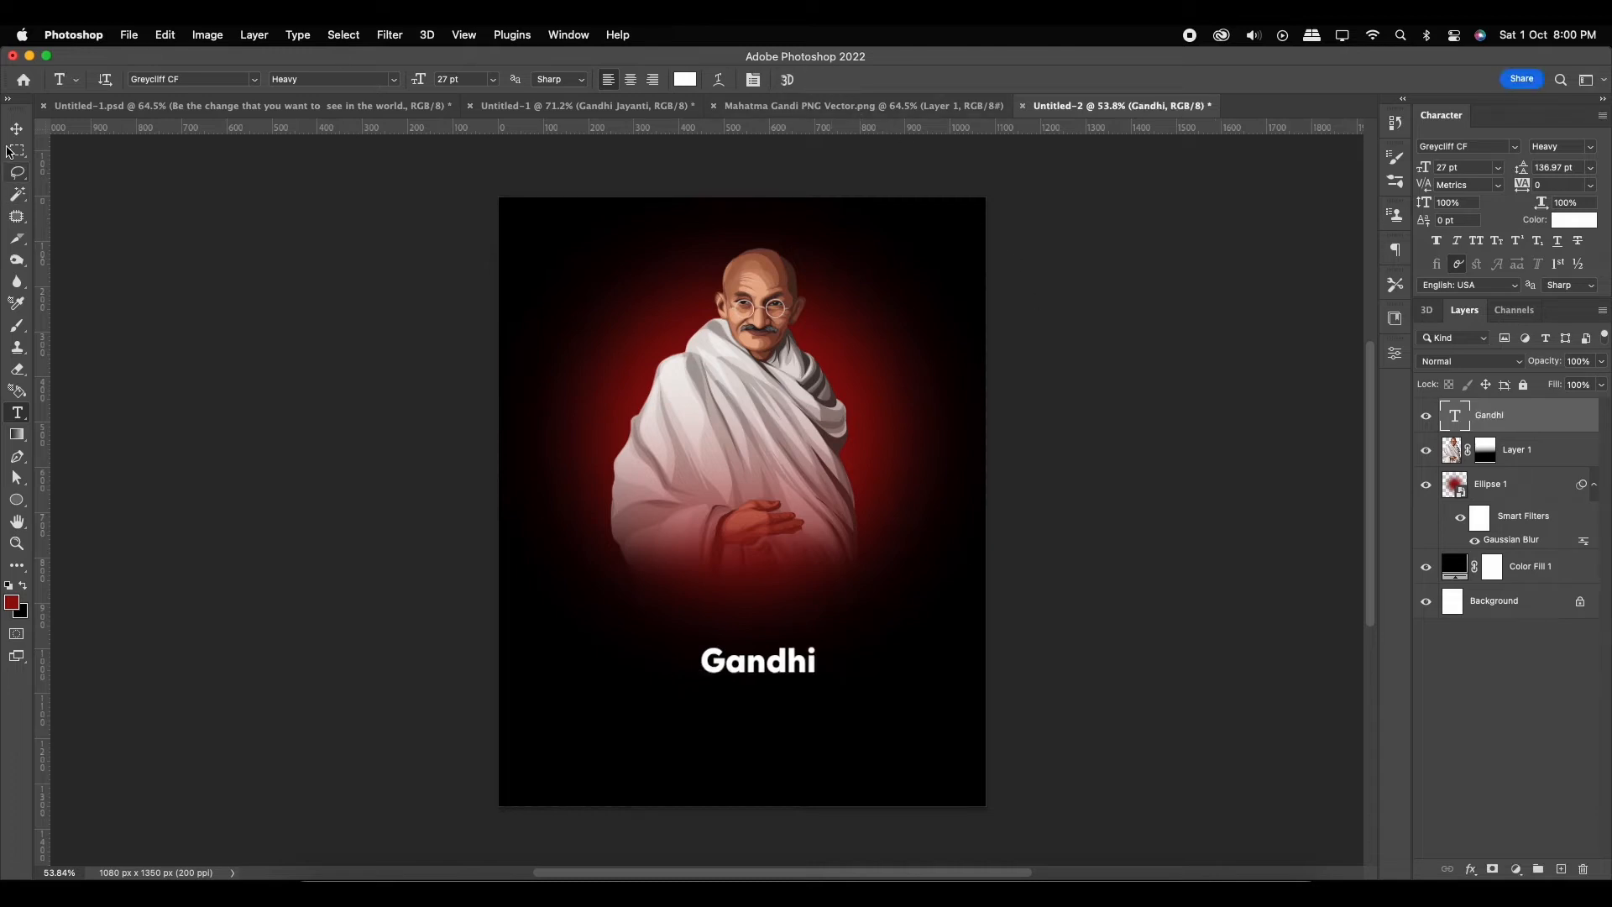
Scale the "Gandhi" text up to about 60 pt
click(17, 129)
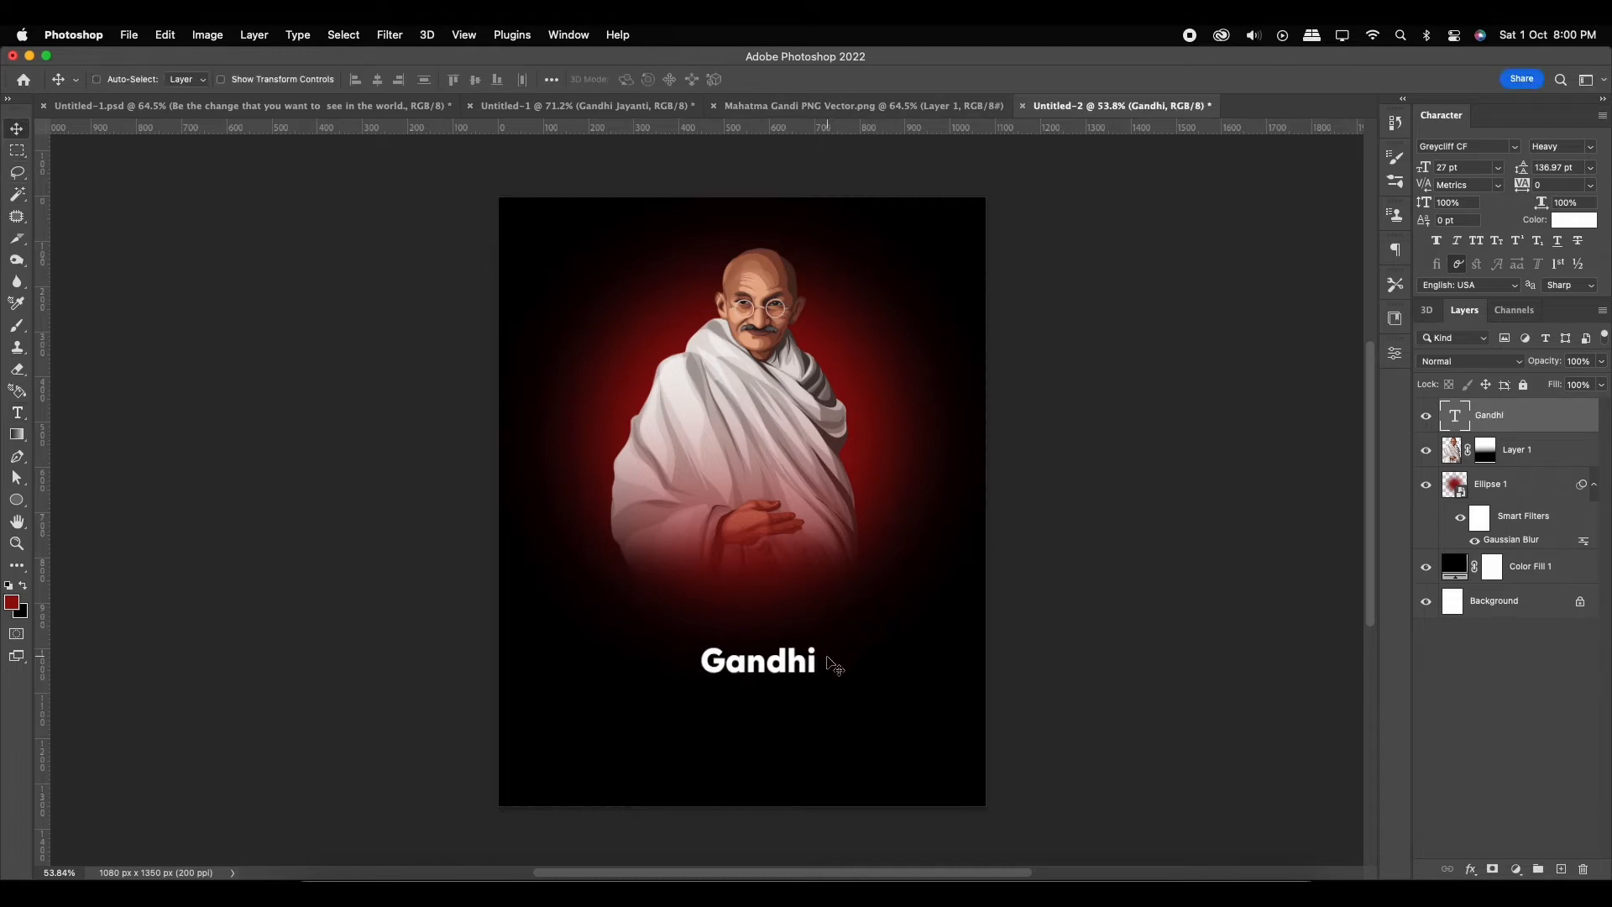
key(super+t)
drag(819, 642, 975, 668)
key(Return)
Browse the fonts across all classes and set the "Gandhi" text in Mathanifo Script
key(t)
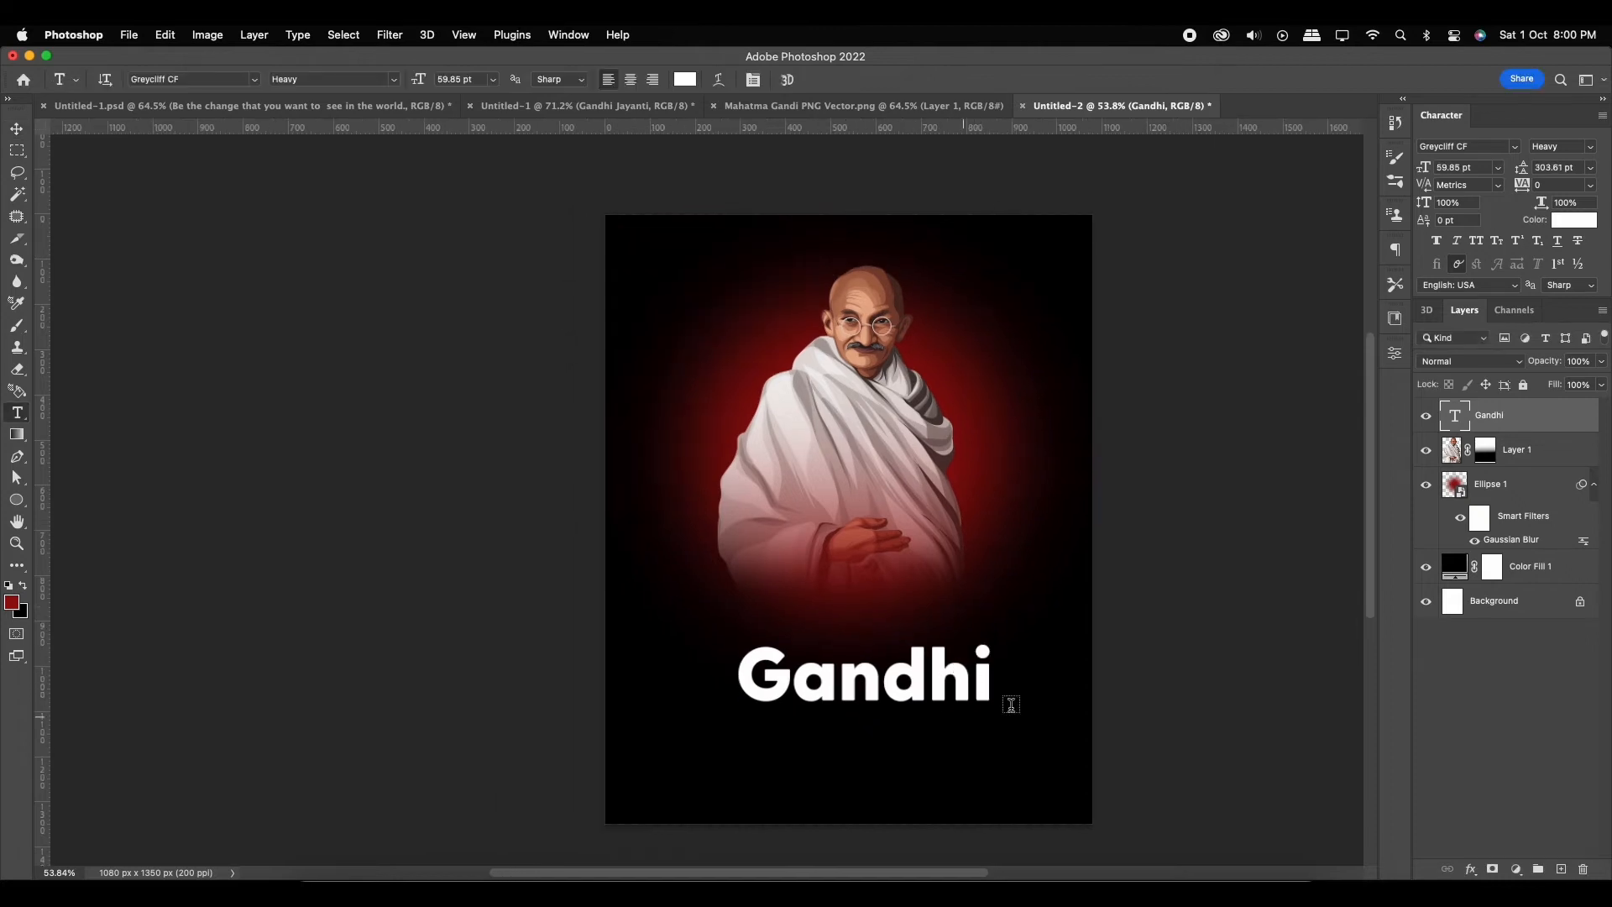
click(256, 80)
scroll(414, 252, up, 10)
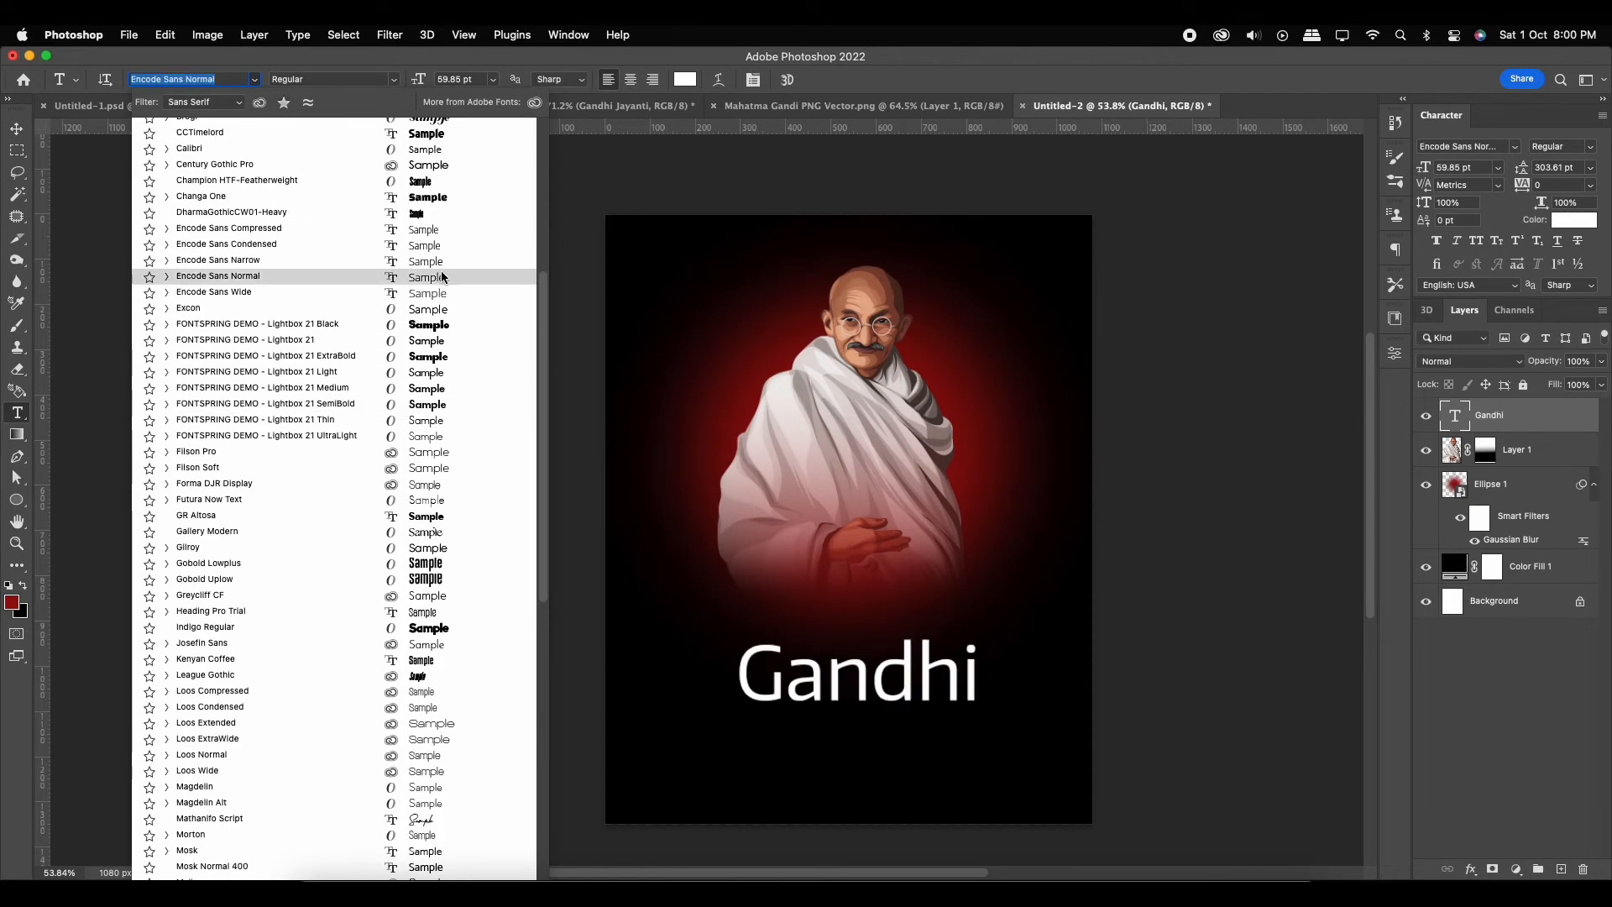
scroll(442, 277, up, 6)
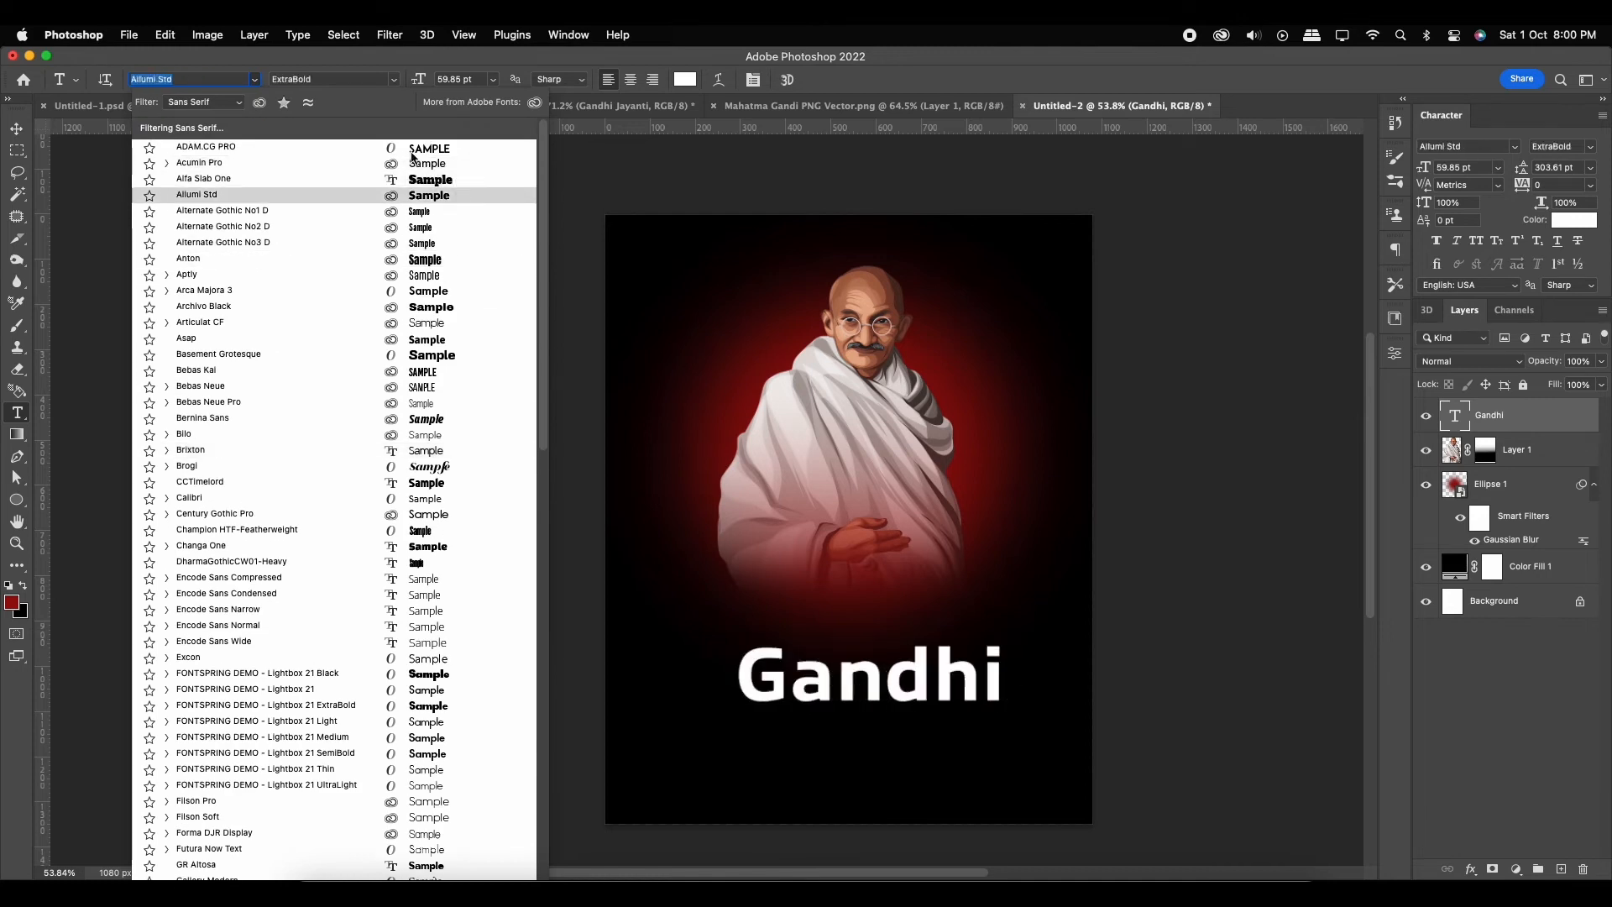
click(204, 103)
click(195, 44)
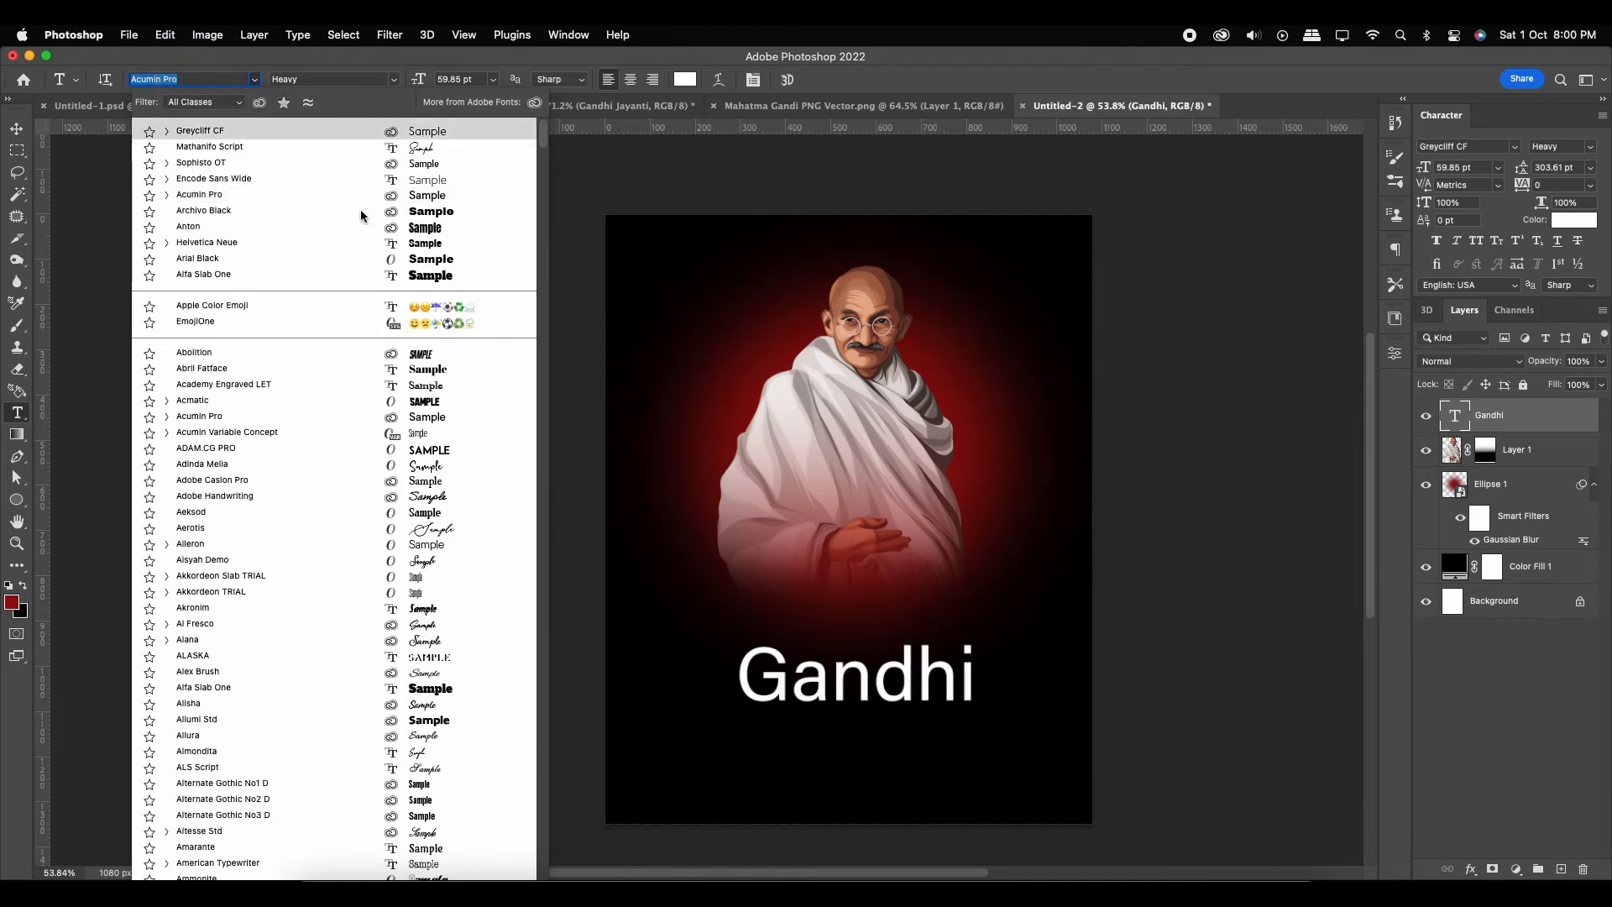
click(445, 146)
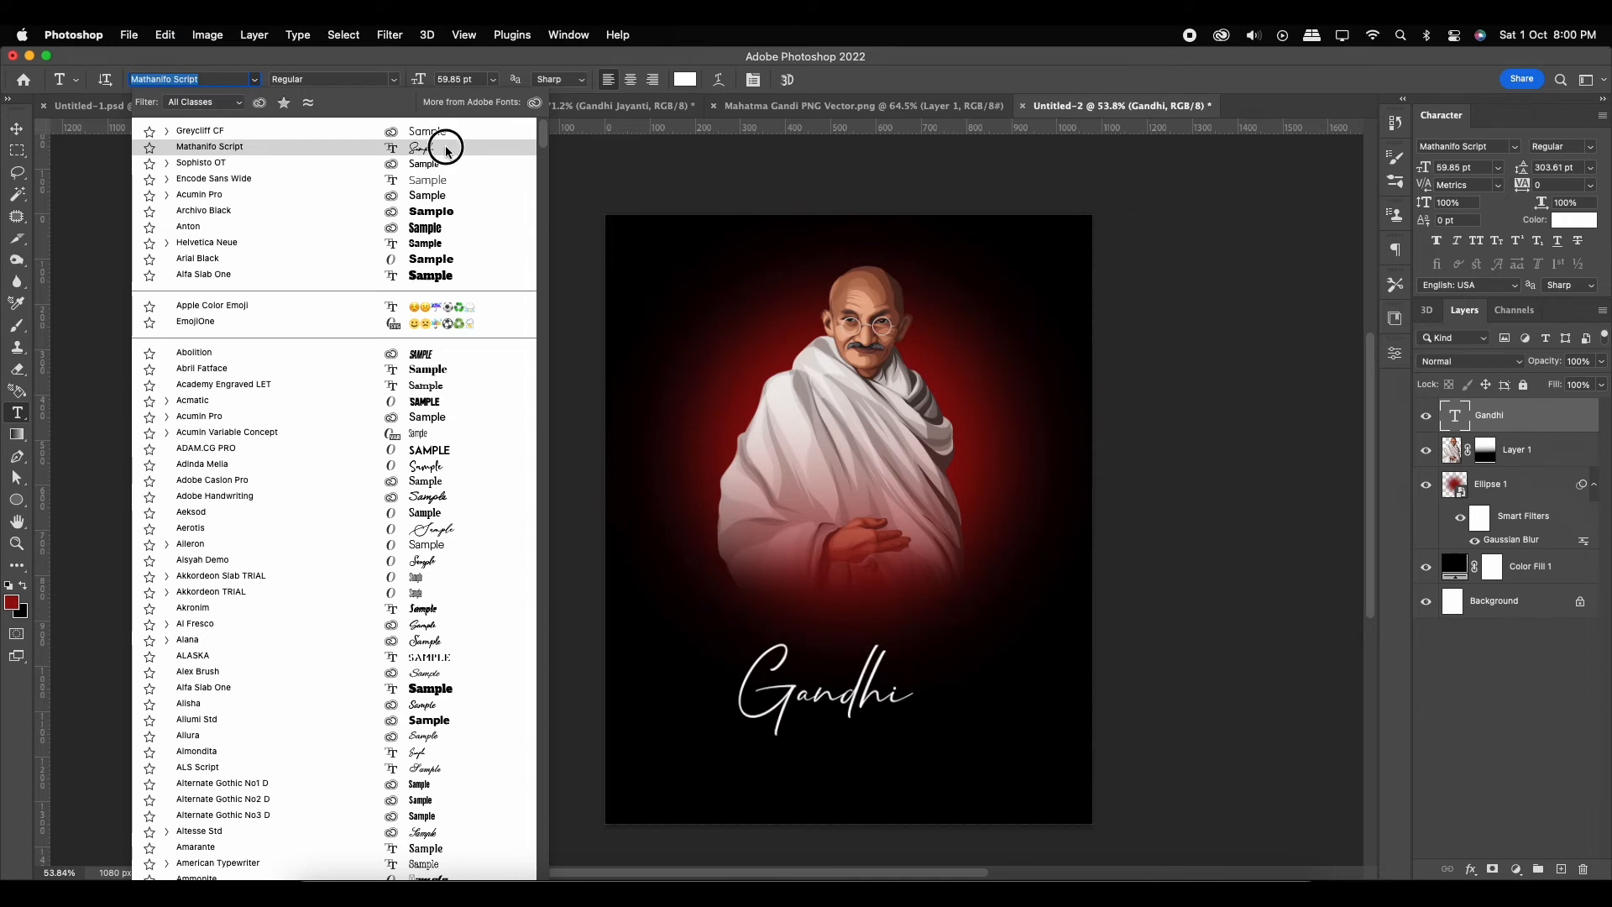
Enlarge the "Gandhi" script text to about 187% and centre it beneath the figure's hands
click(17, 131)
key(super+t)
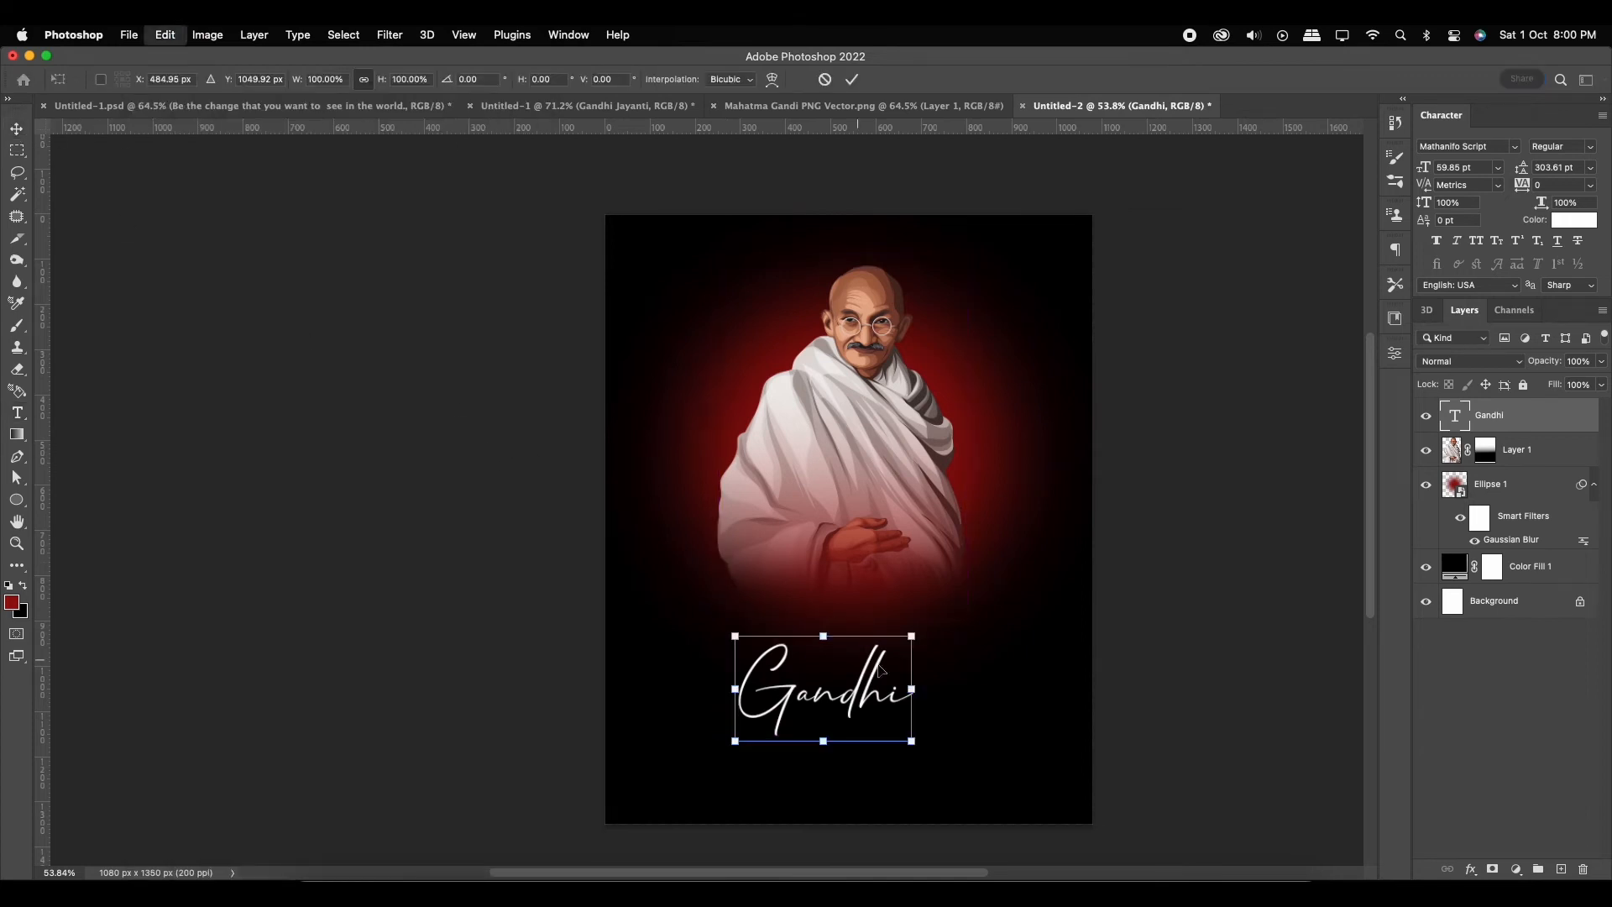
drag(915, 636, 994, 611)
drag(890, 681, 932, 665)
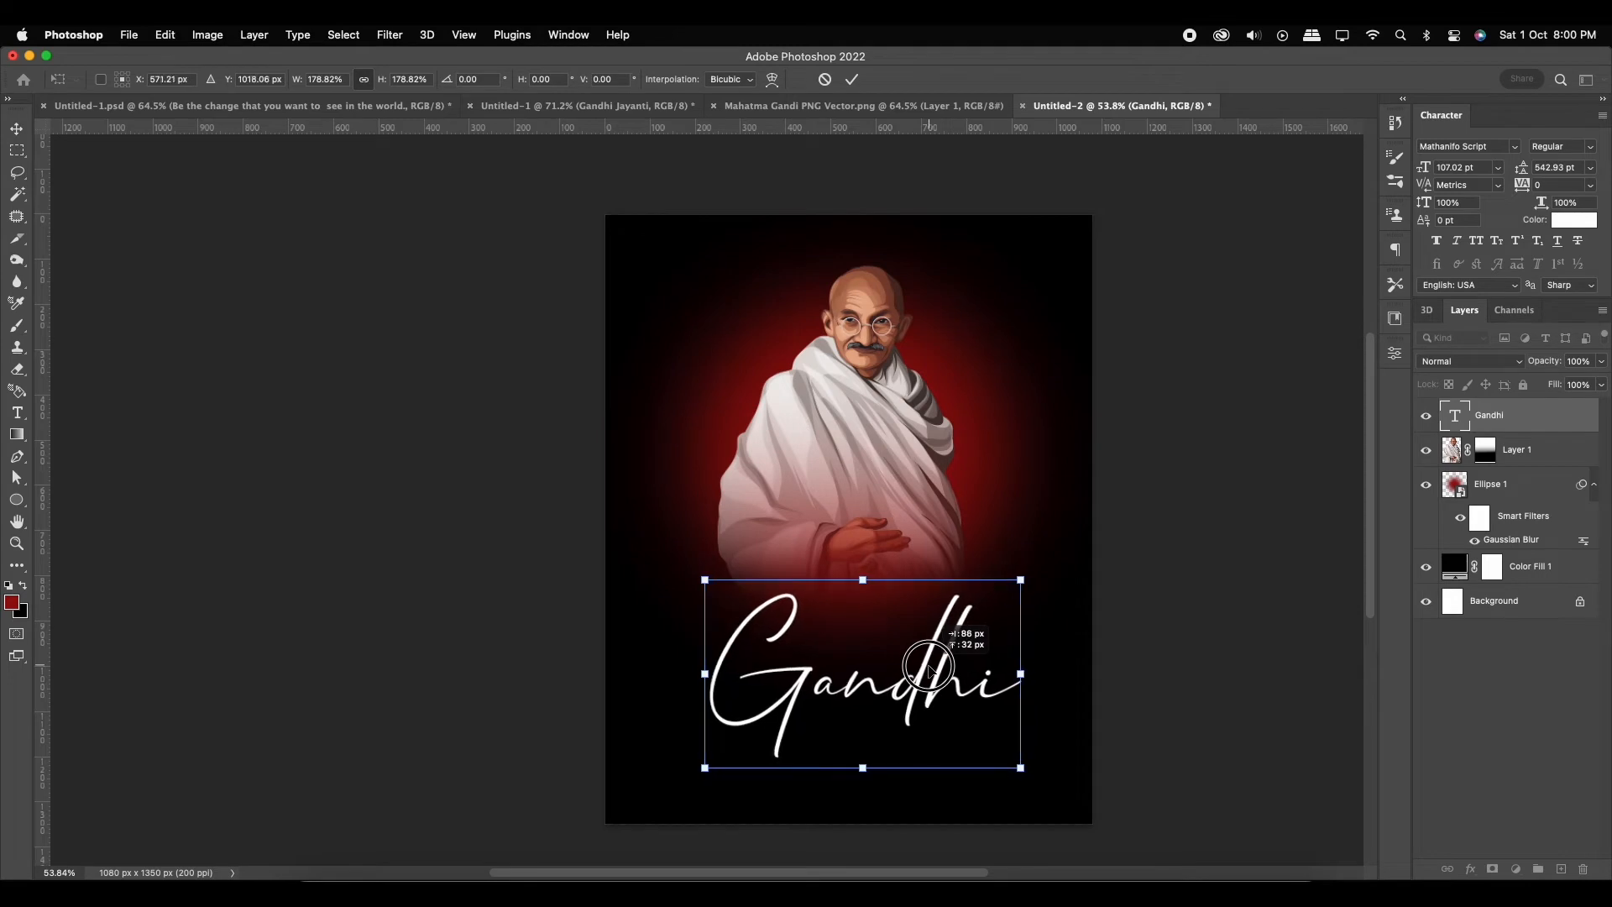
drag(1025, 579, 1029, 578)
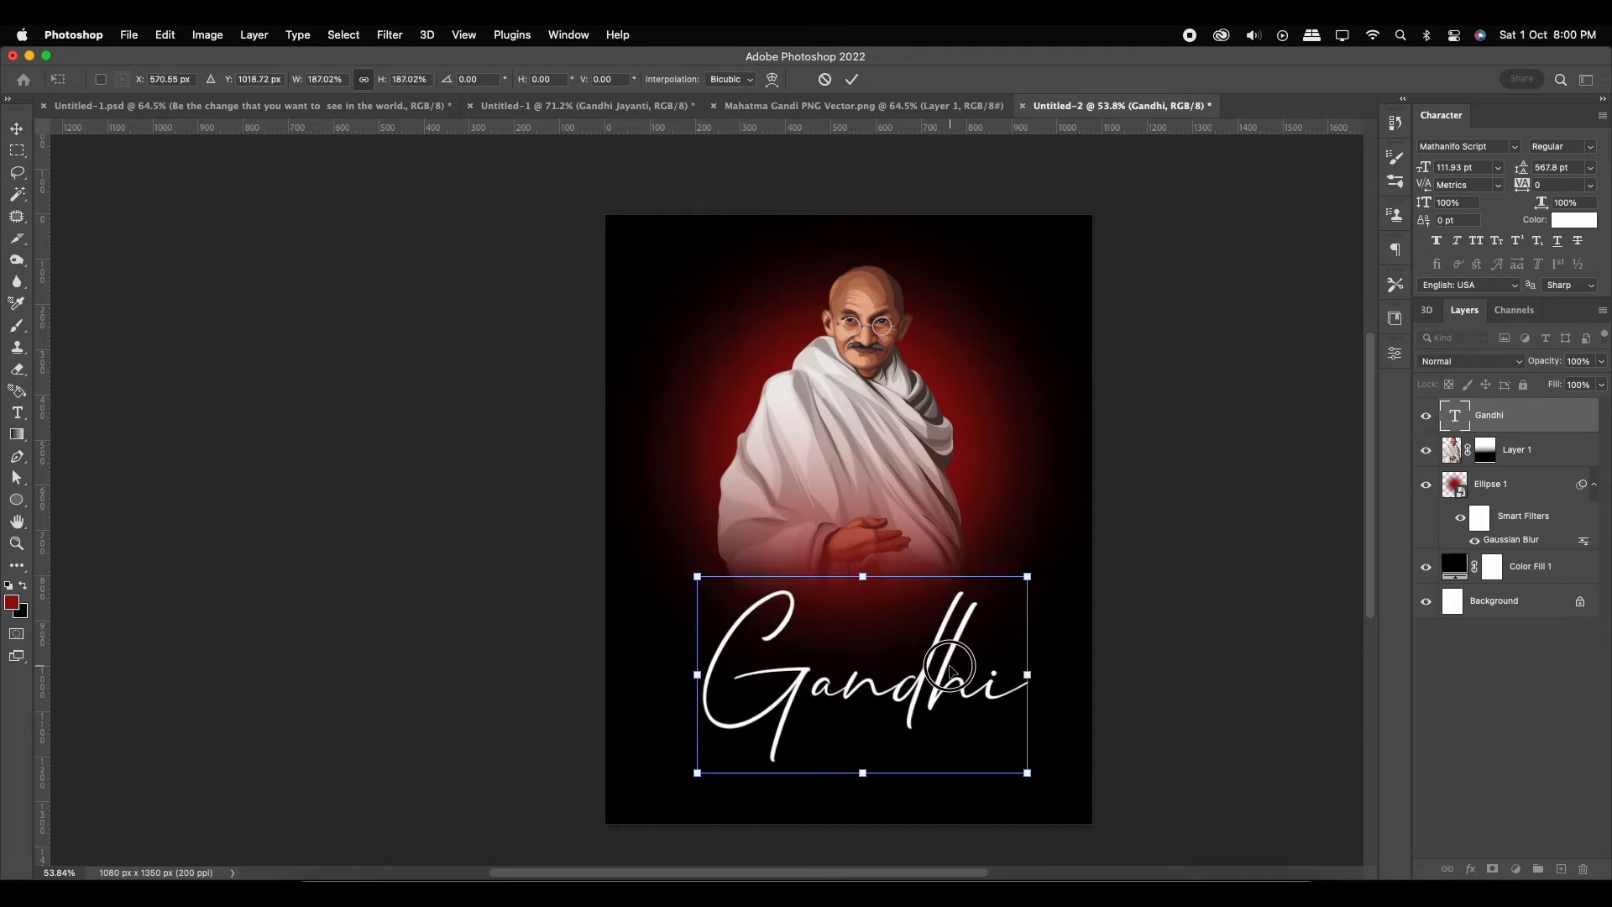
double_click(950, 665)
Duplicate the "Gandhi" text above the original and replace the copy's wording with "Happy"
drag(896, 671, 919, 501)
double_click(919, 501)
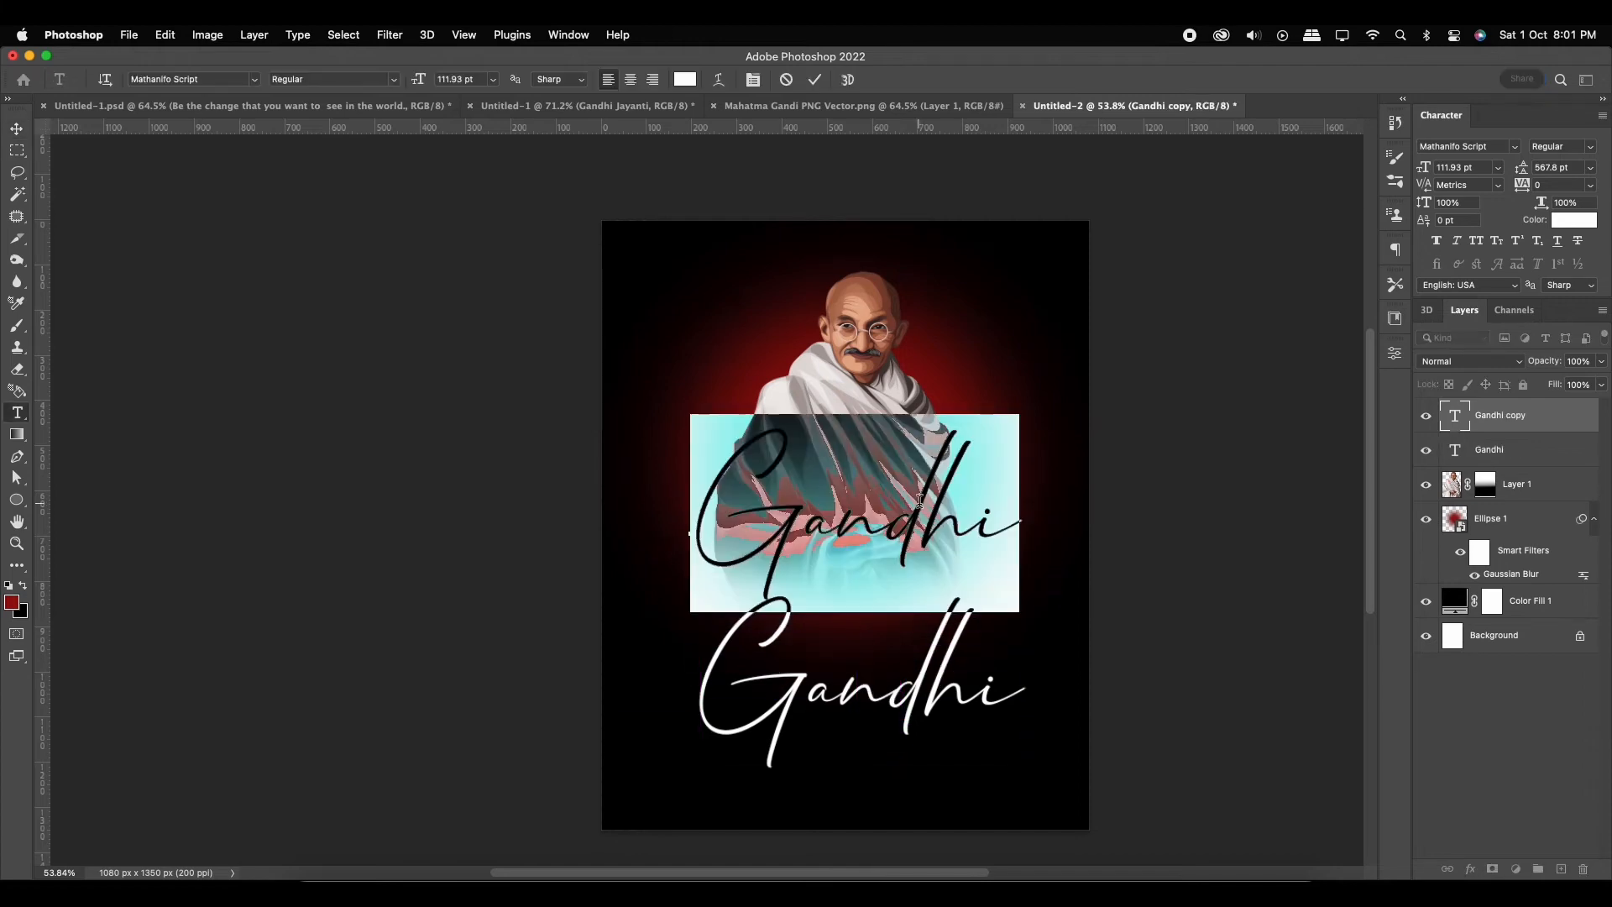
text(Ha)
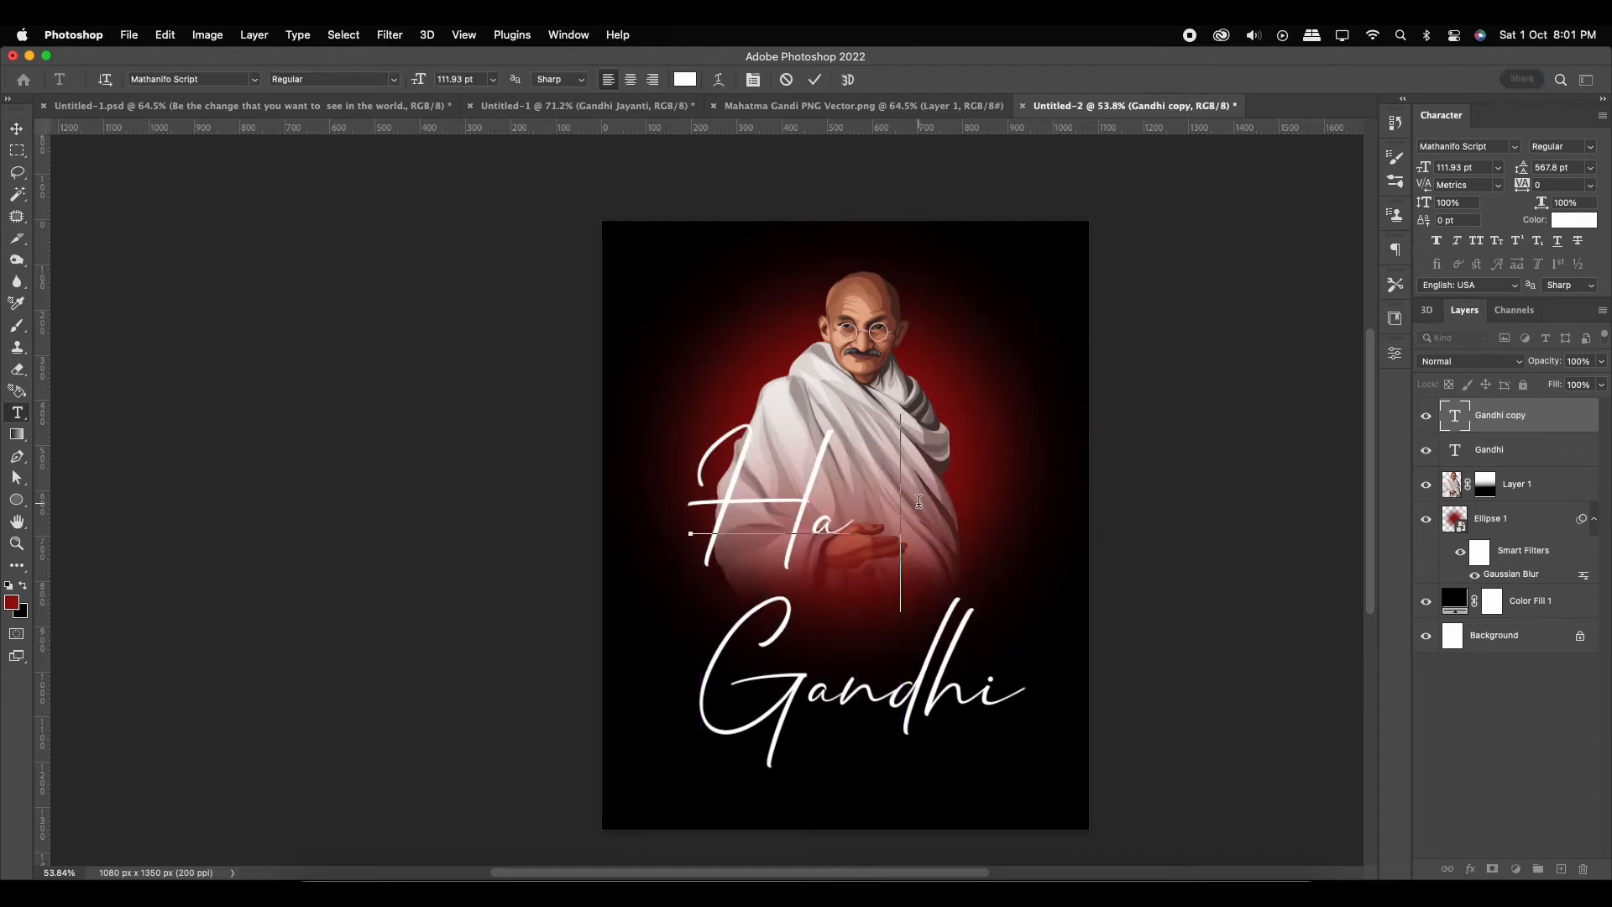
text(ppy)
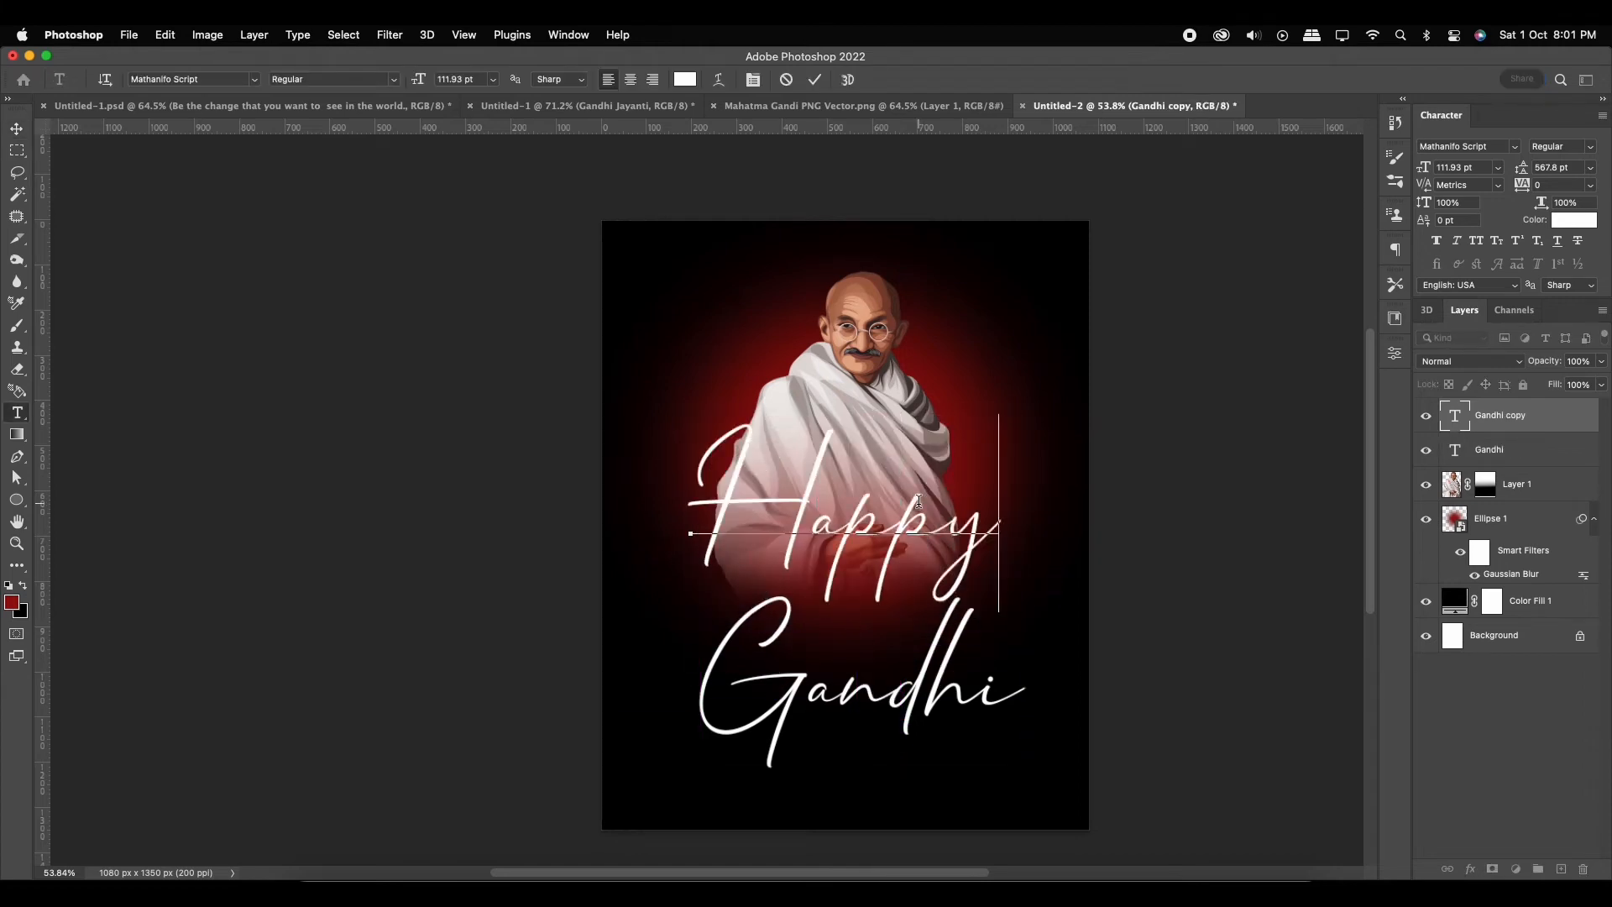
click(815, 83)
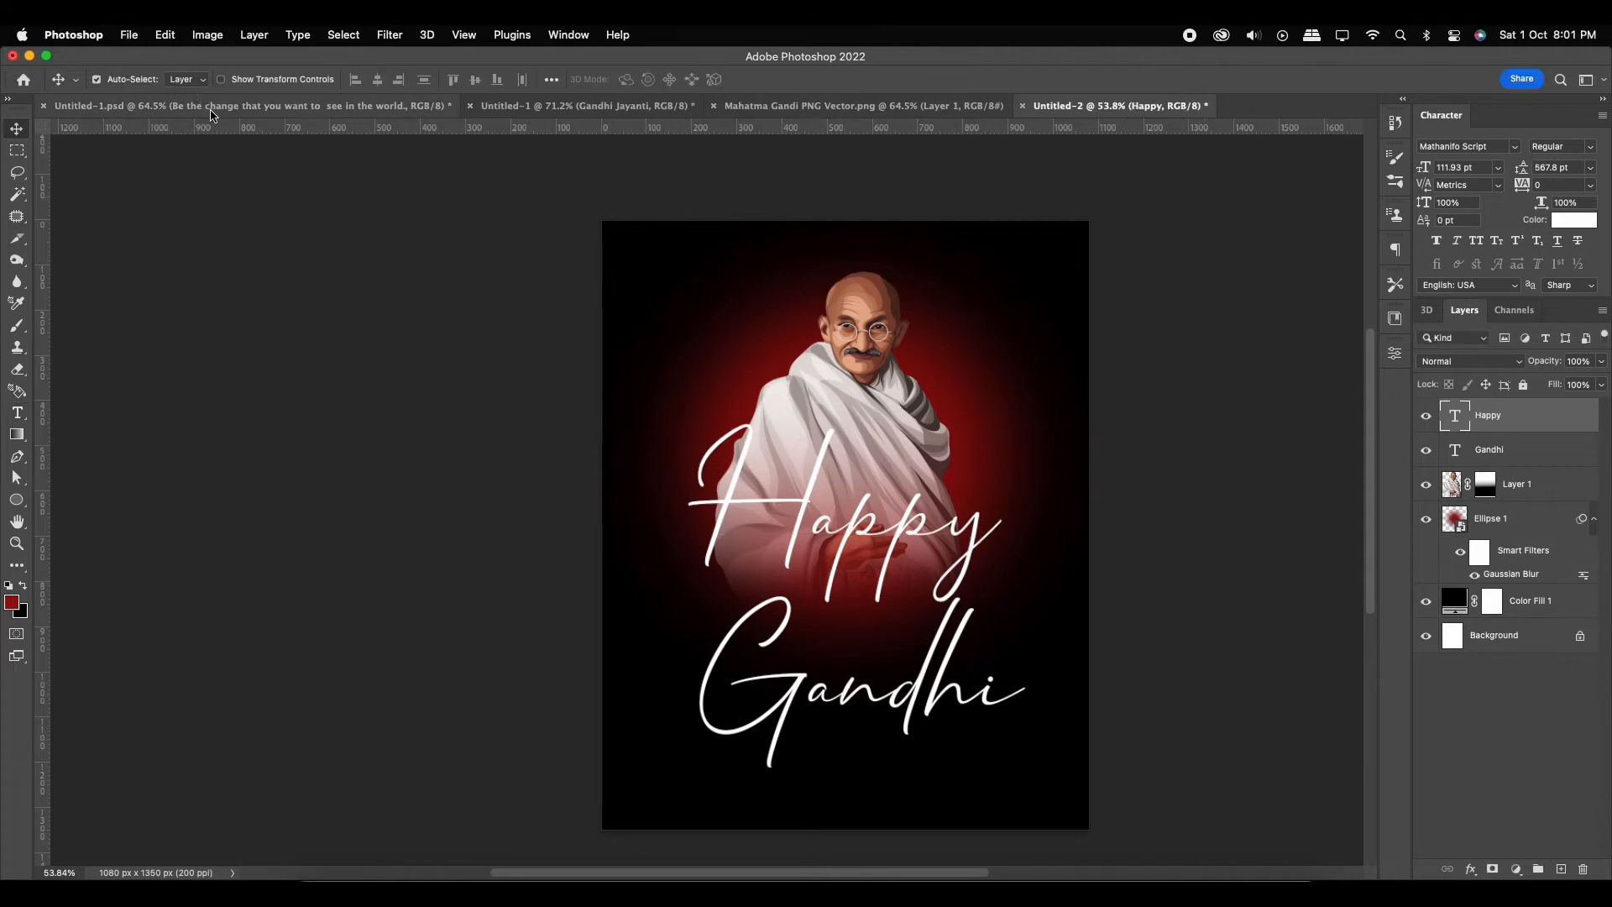
Scale the "Happy" text to about 38% and place it above "Gandhi", between the G and the d
key(super+t)
drag(1000, 415, 762, 489)
drag(735, 574, 849, 621)
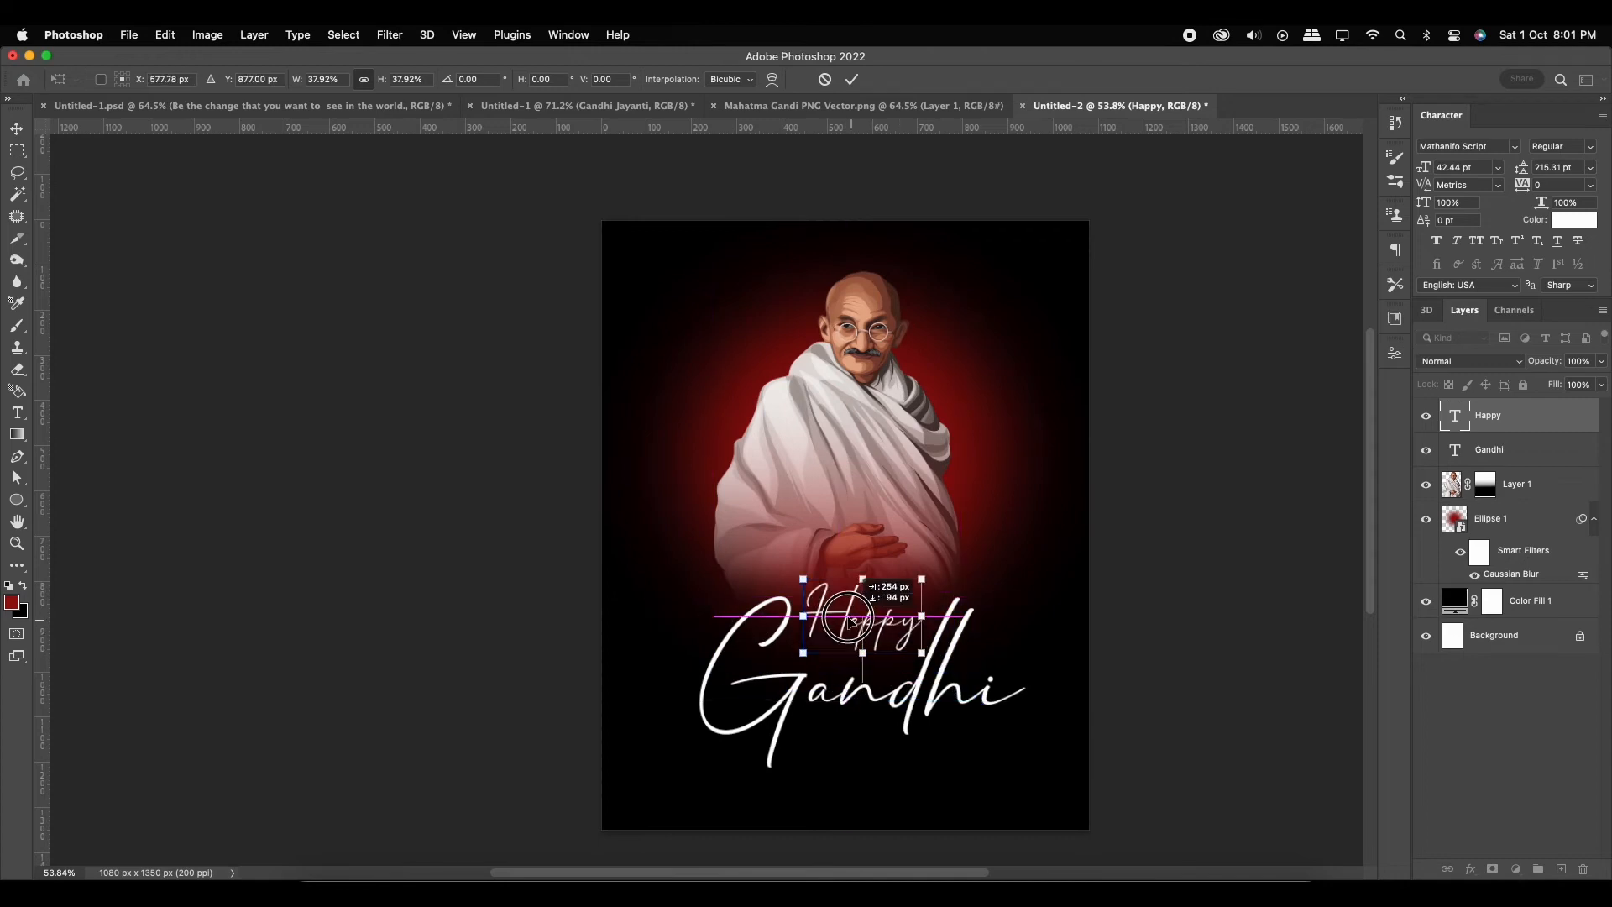
key(Return)
scroll(852, 623, up, 5)
scroll(852, 622, down, 2)
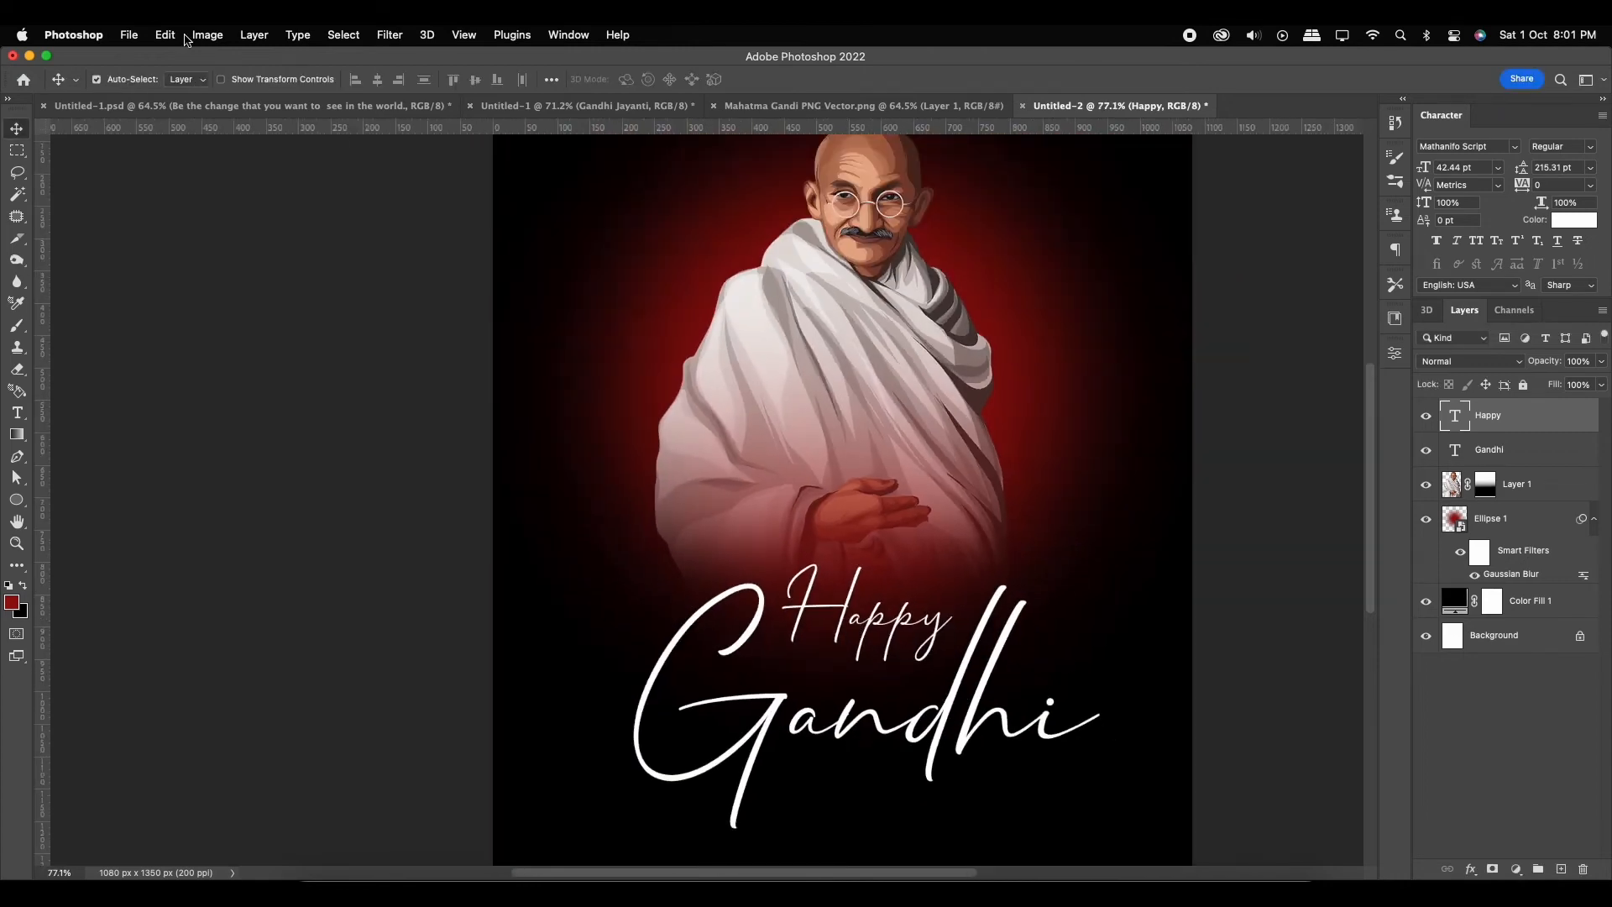
Change the "Happy" text's font to Greycliff CF in the Light style
key(t)
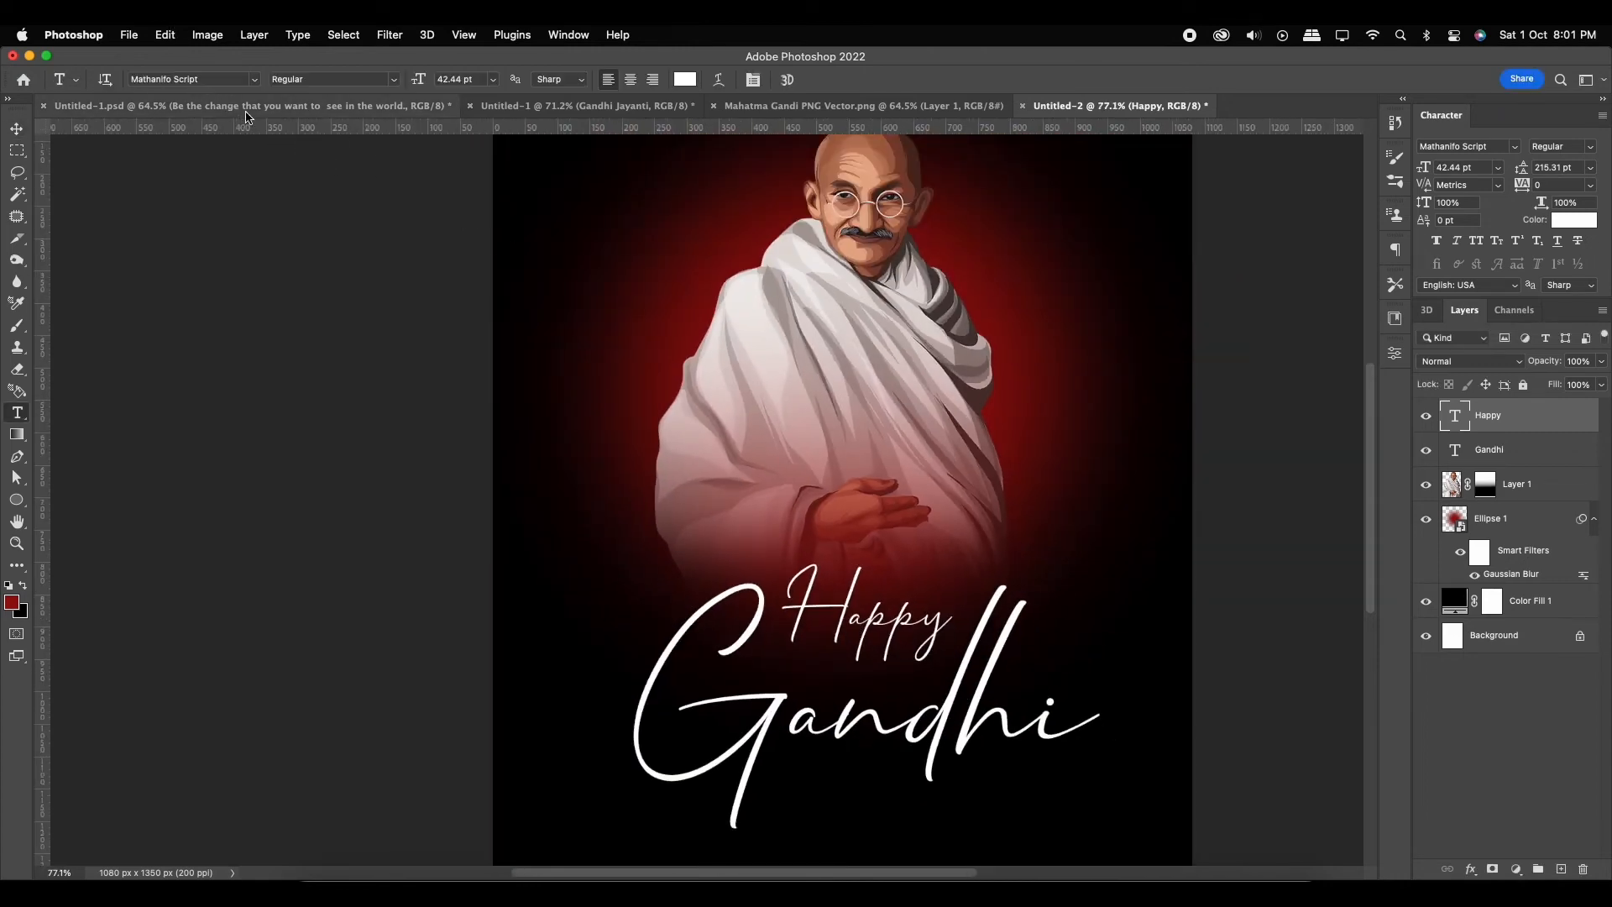
click(252, 84)
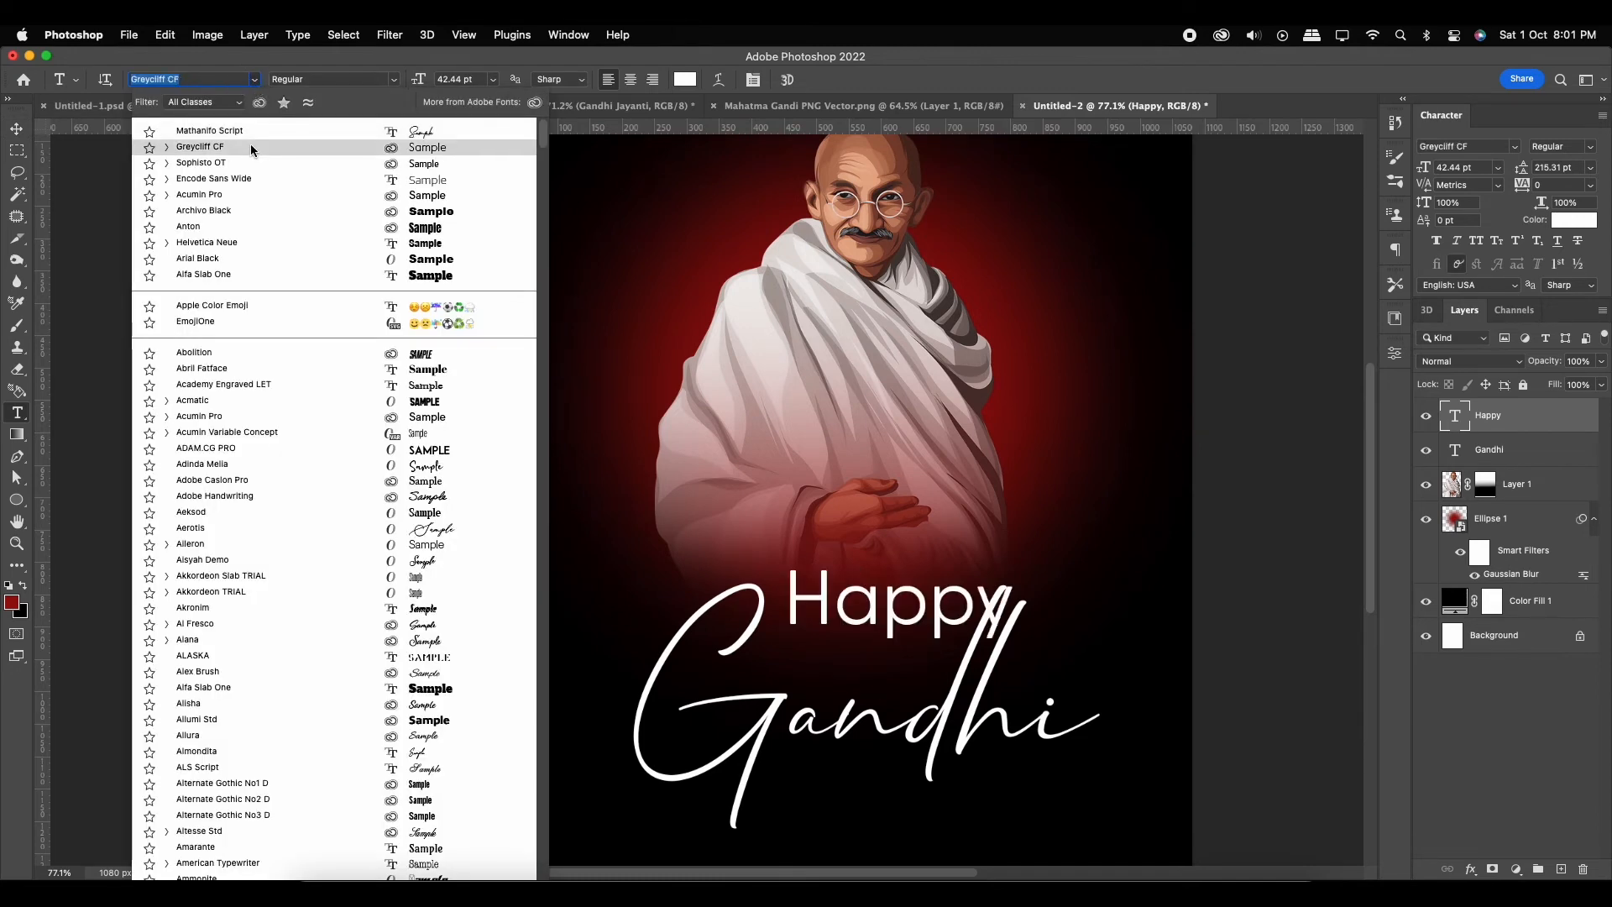
click(251, 147)
click(1590, 147)
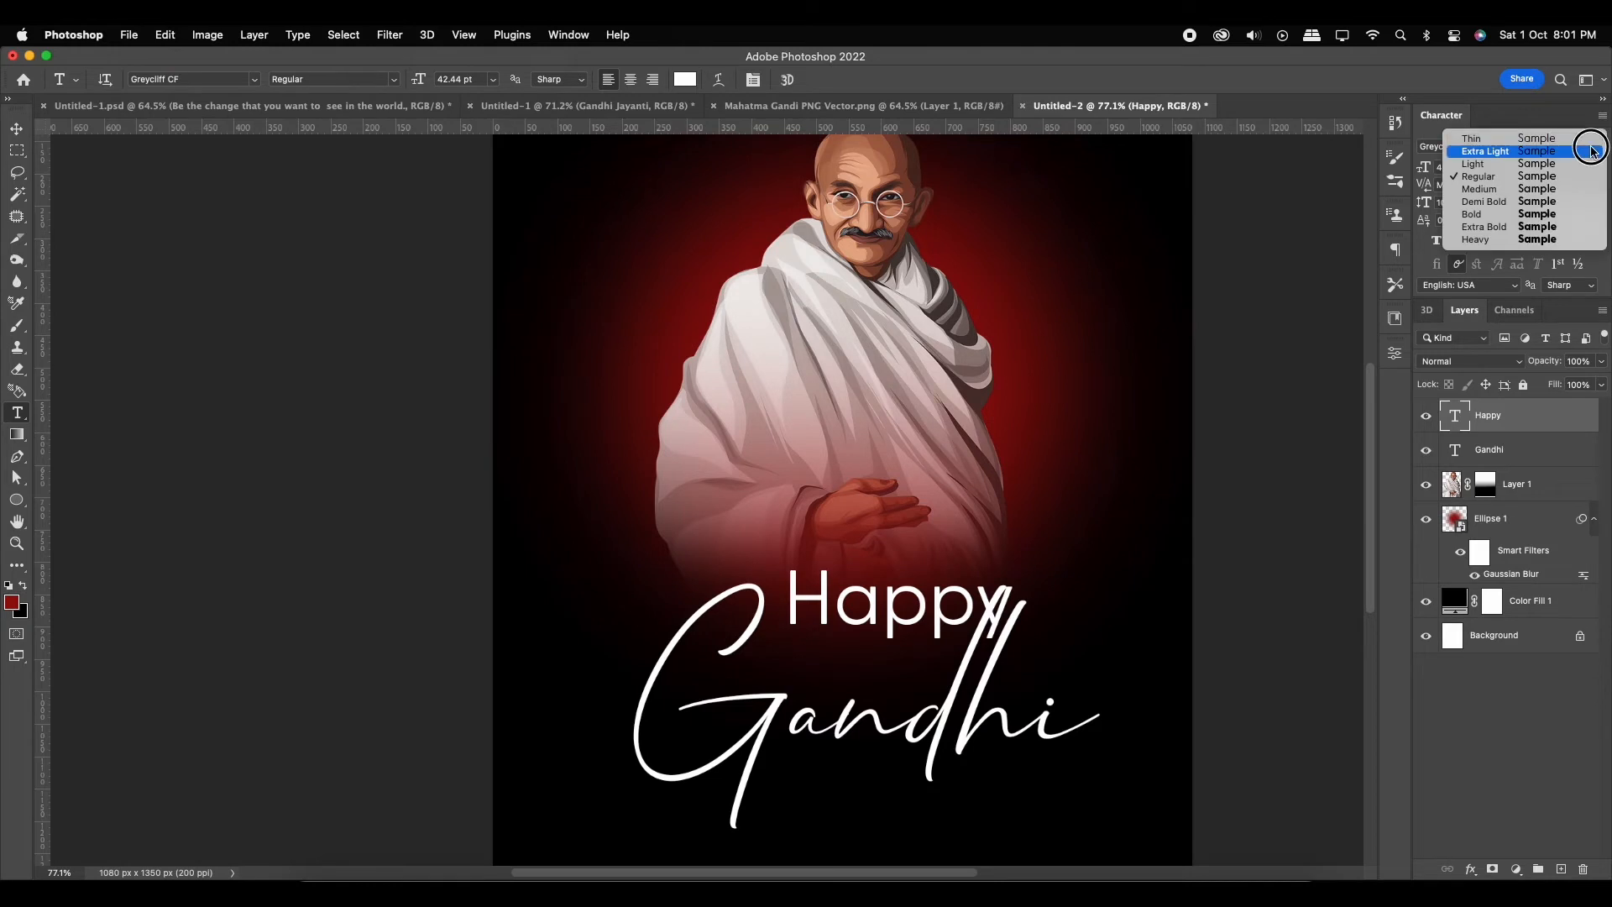
click(1557, 168)
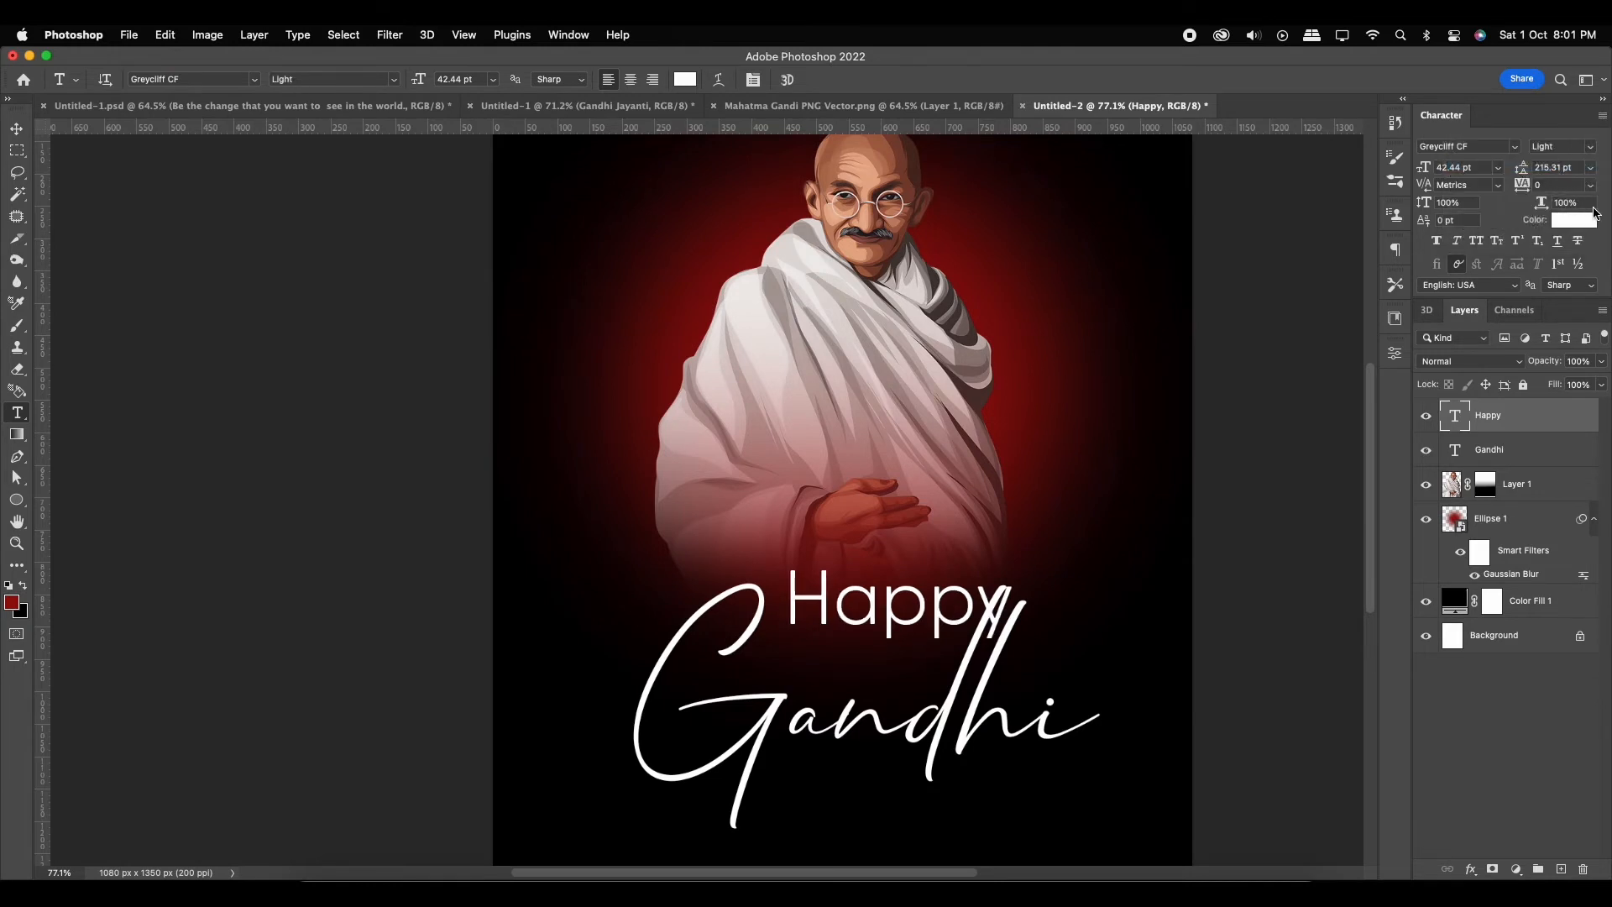
Scale the "Happy" text down to about 25.5 pt so it fits between the tall letters of "Gandhi"
key(super+t)
drag(1020, 556, 871, 586)
key(Return)
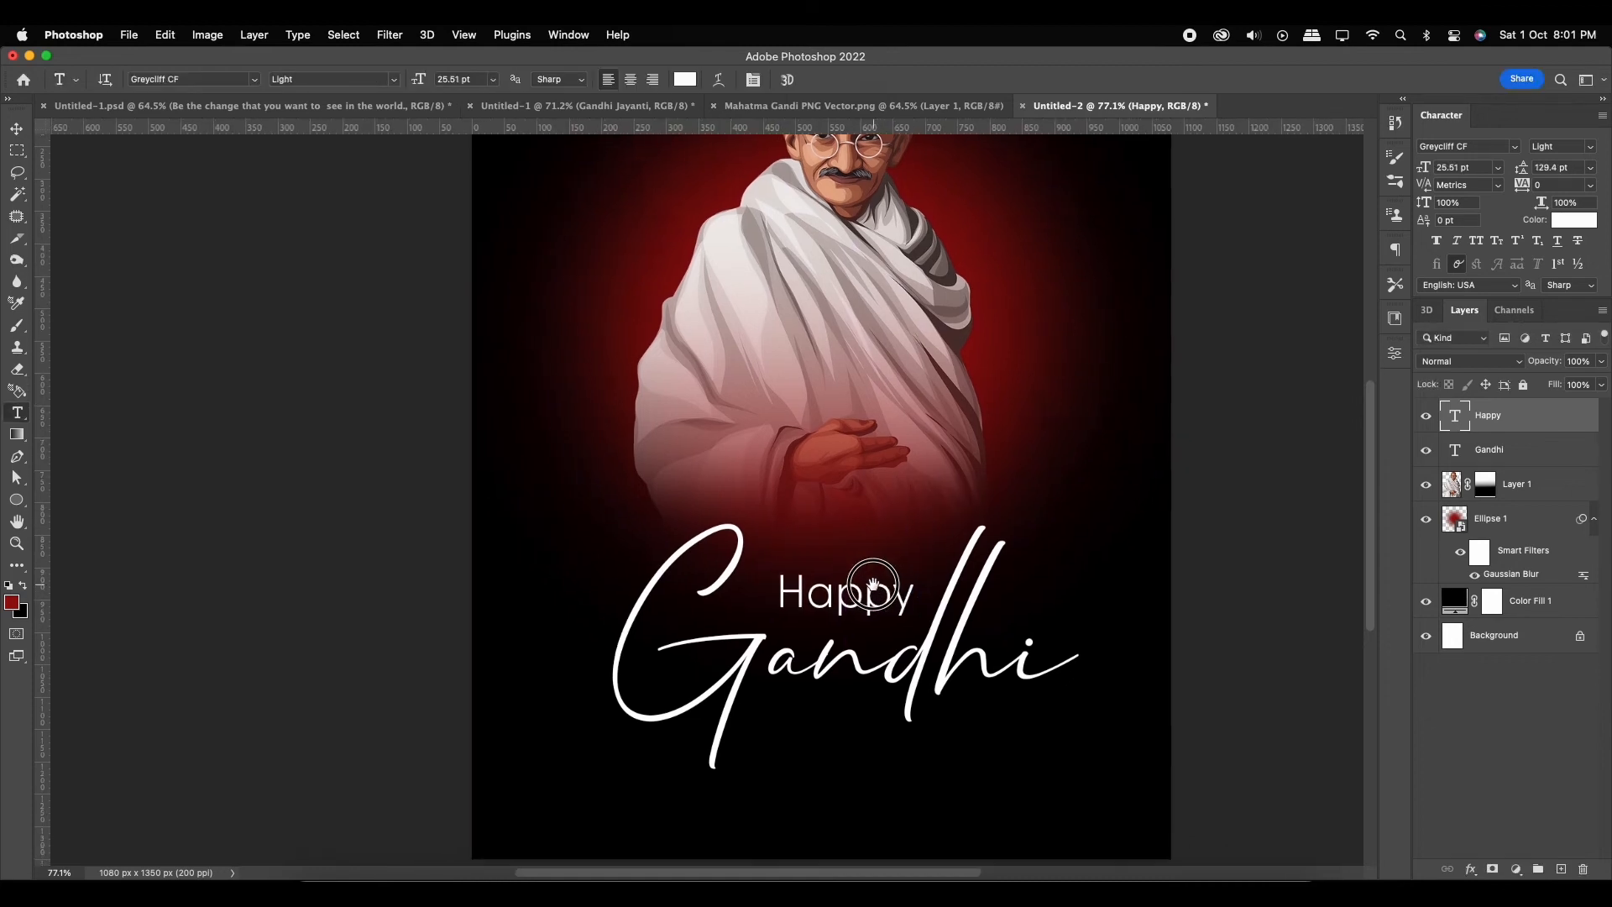
Set the "Happy" text's style to Thin and scale it down to about 23.2 pt
scroll(873, 583, up, 2)
click(1590, 147)
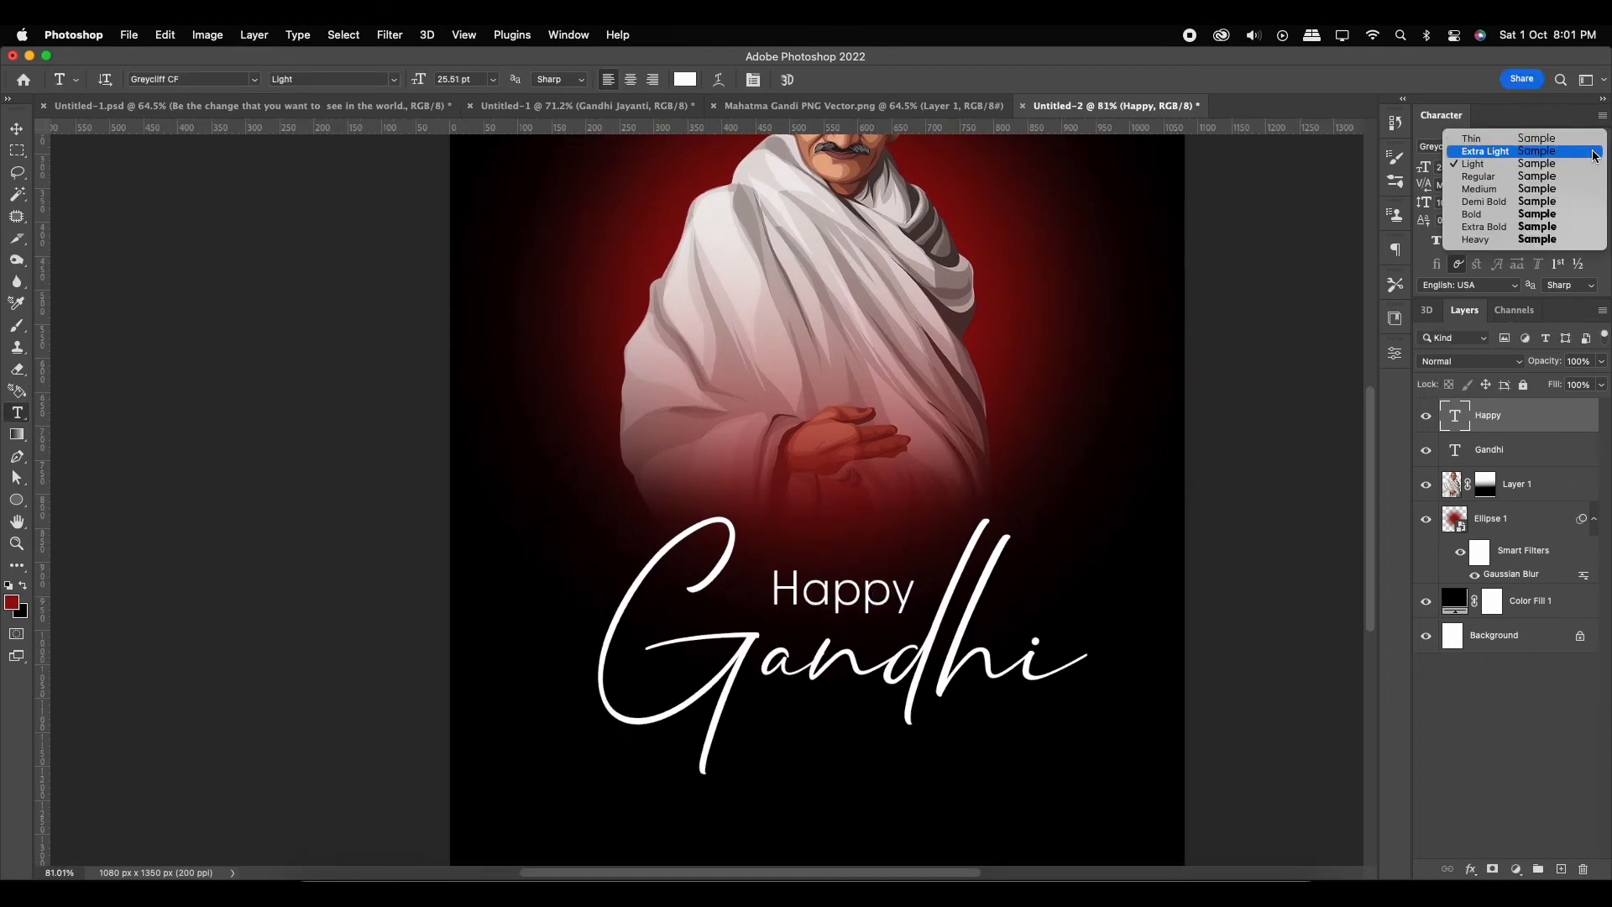
click(1589, 138)
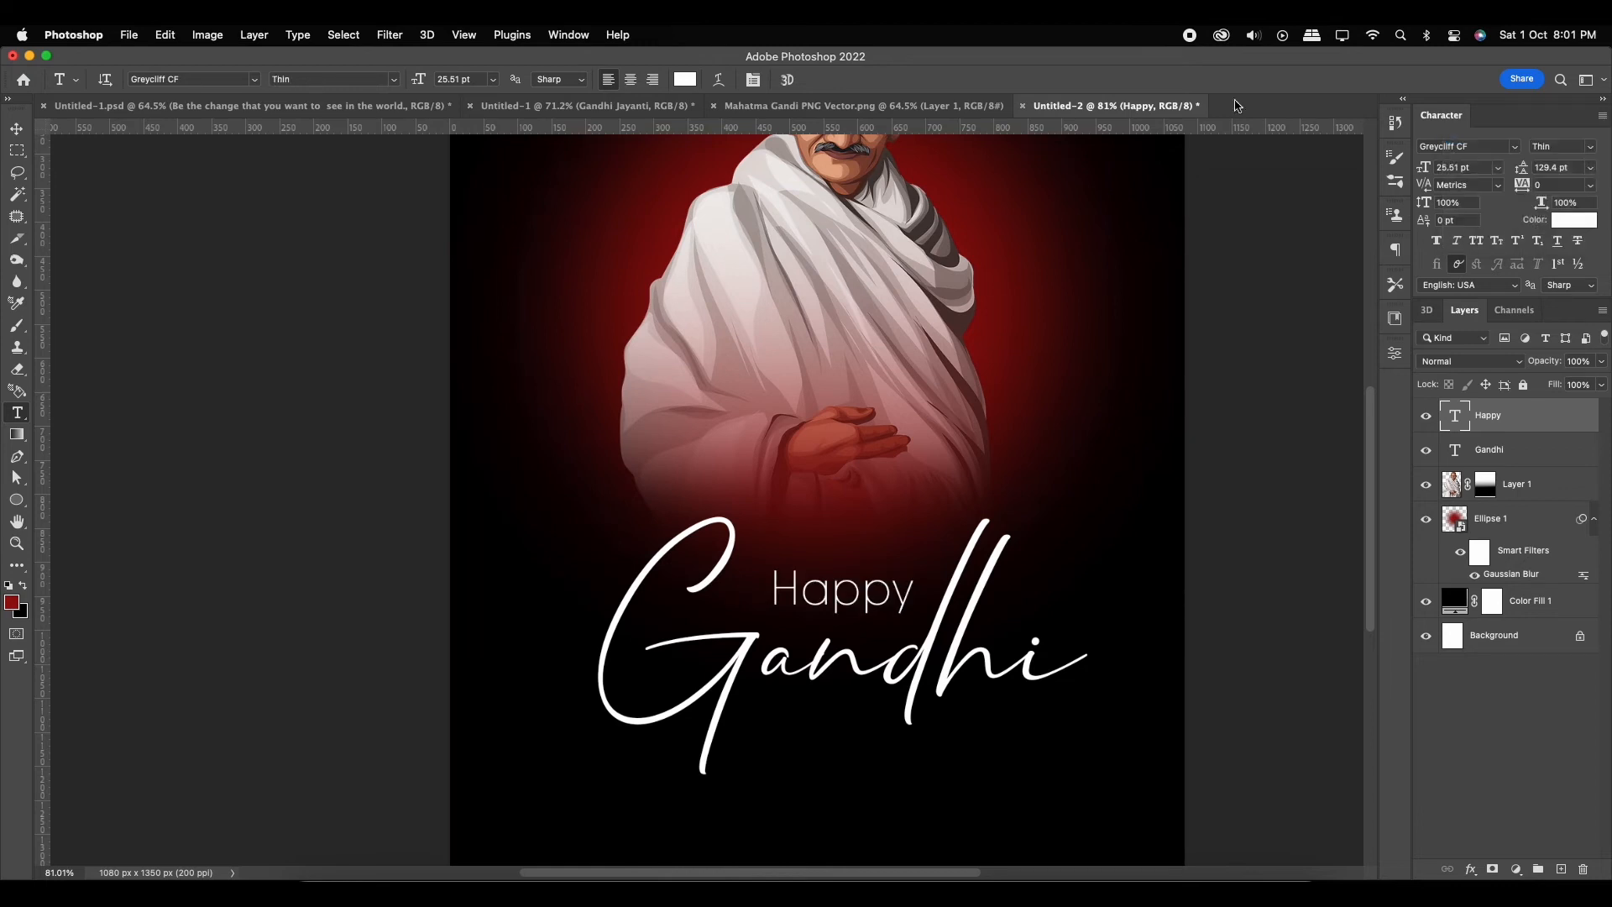
click(17, 126)
scroll(877, 592, up, 1)
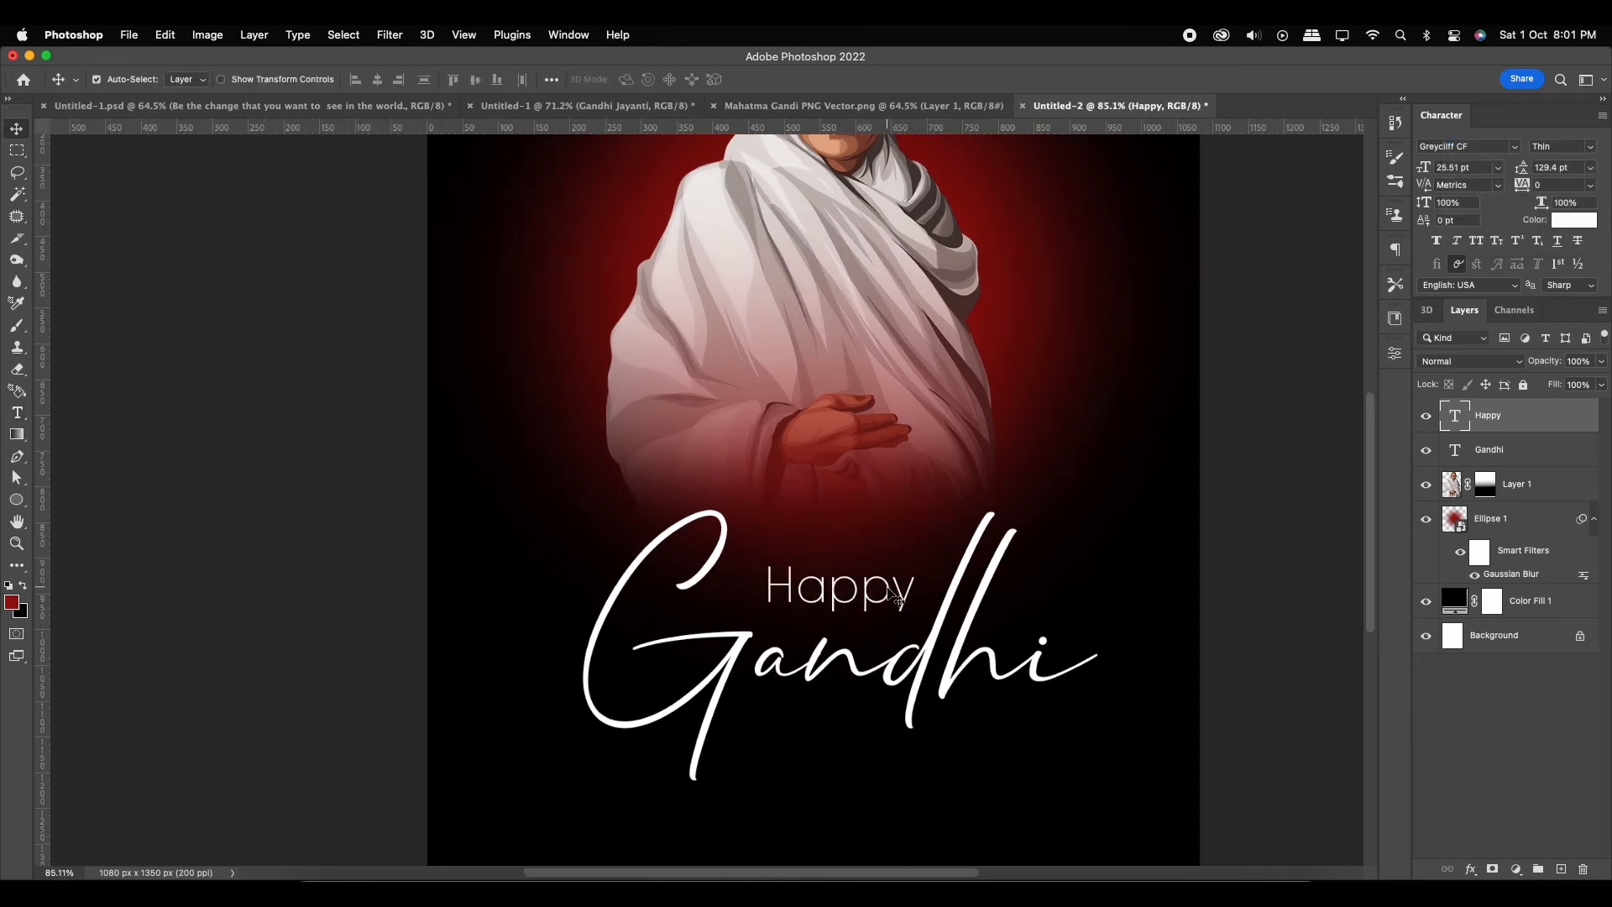
drag(884, 569, 741, 547)
key(super+t)
double_click(706, 576)
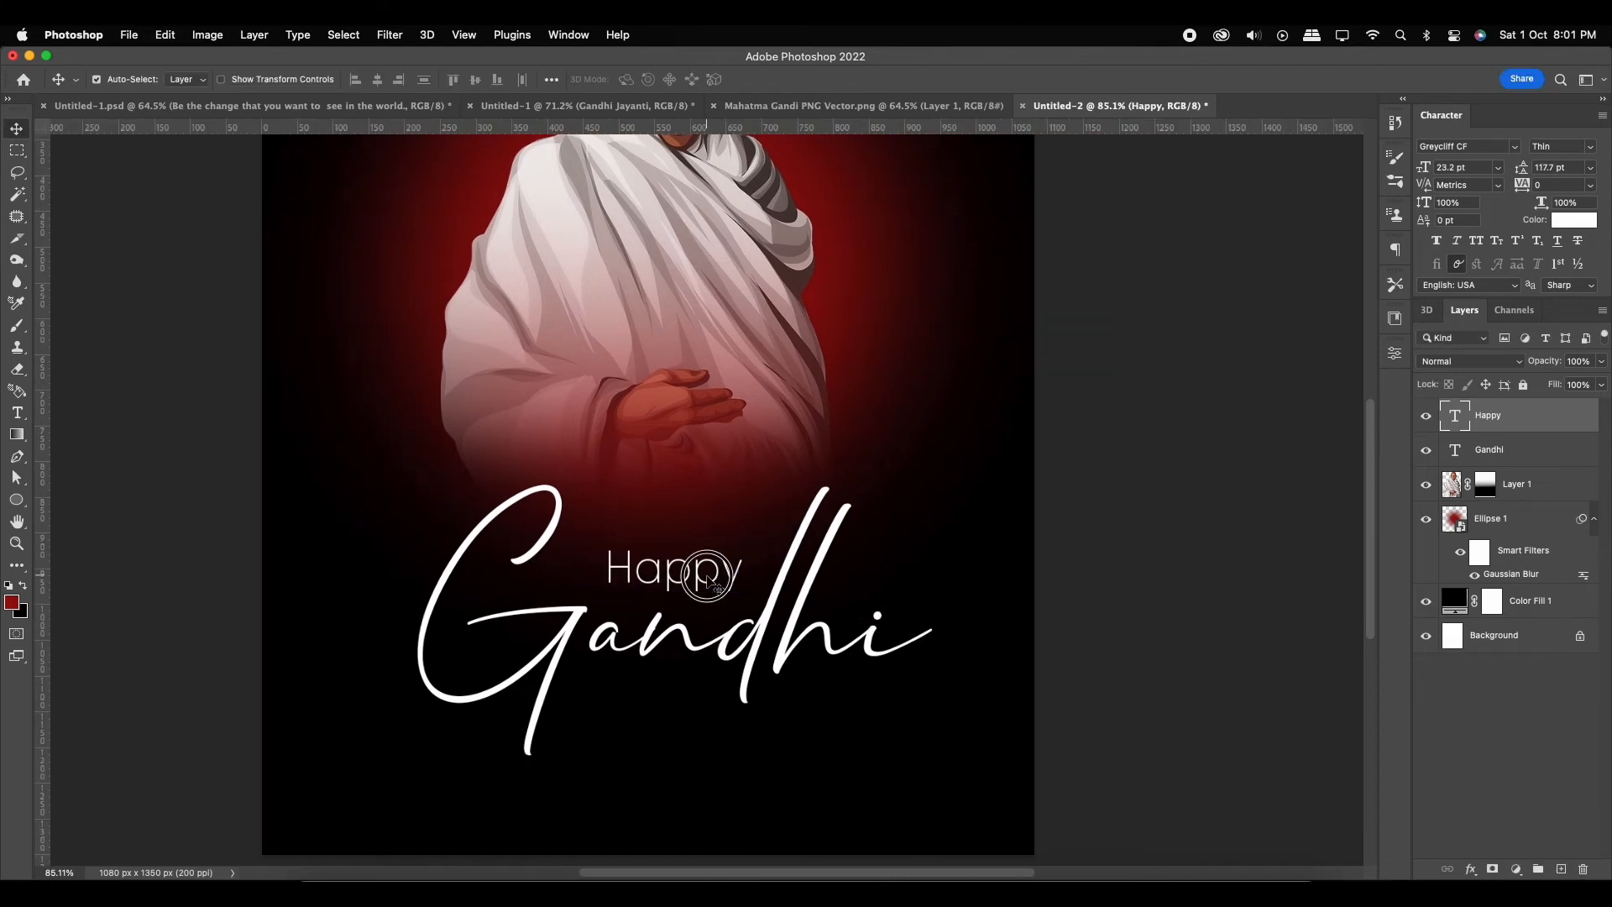
Duplicate the "Happy" text below "Gandhi" and replace the copy's wording with "Jayanti"
drag(720, 574, 733, 750)
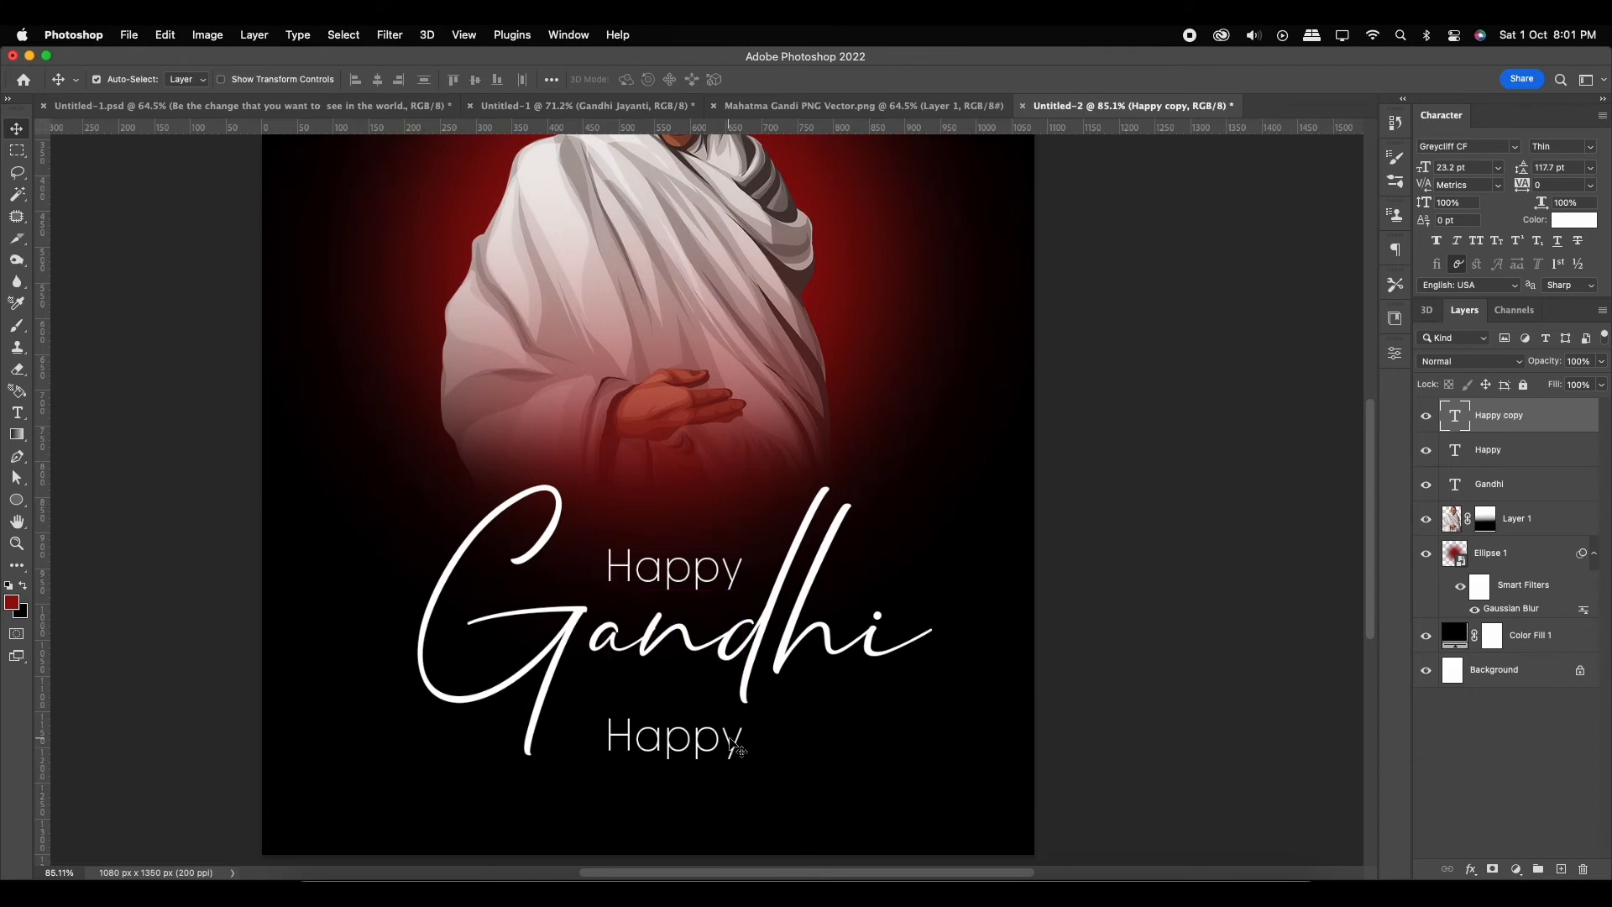
double_click(740, 750)
text(a)
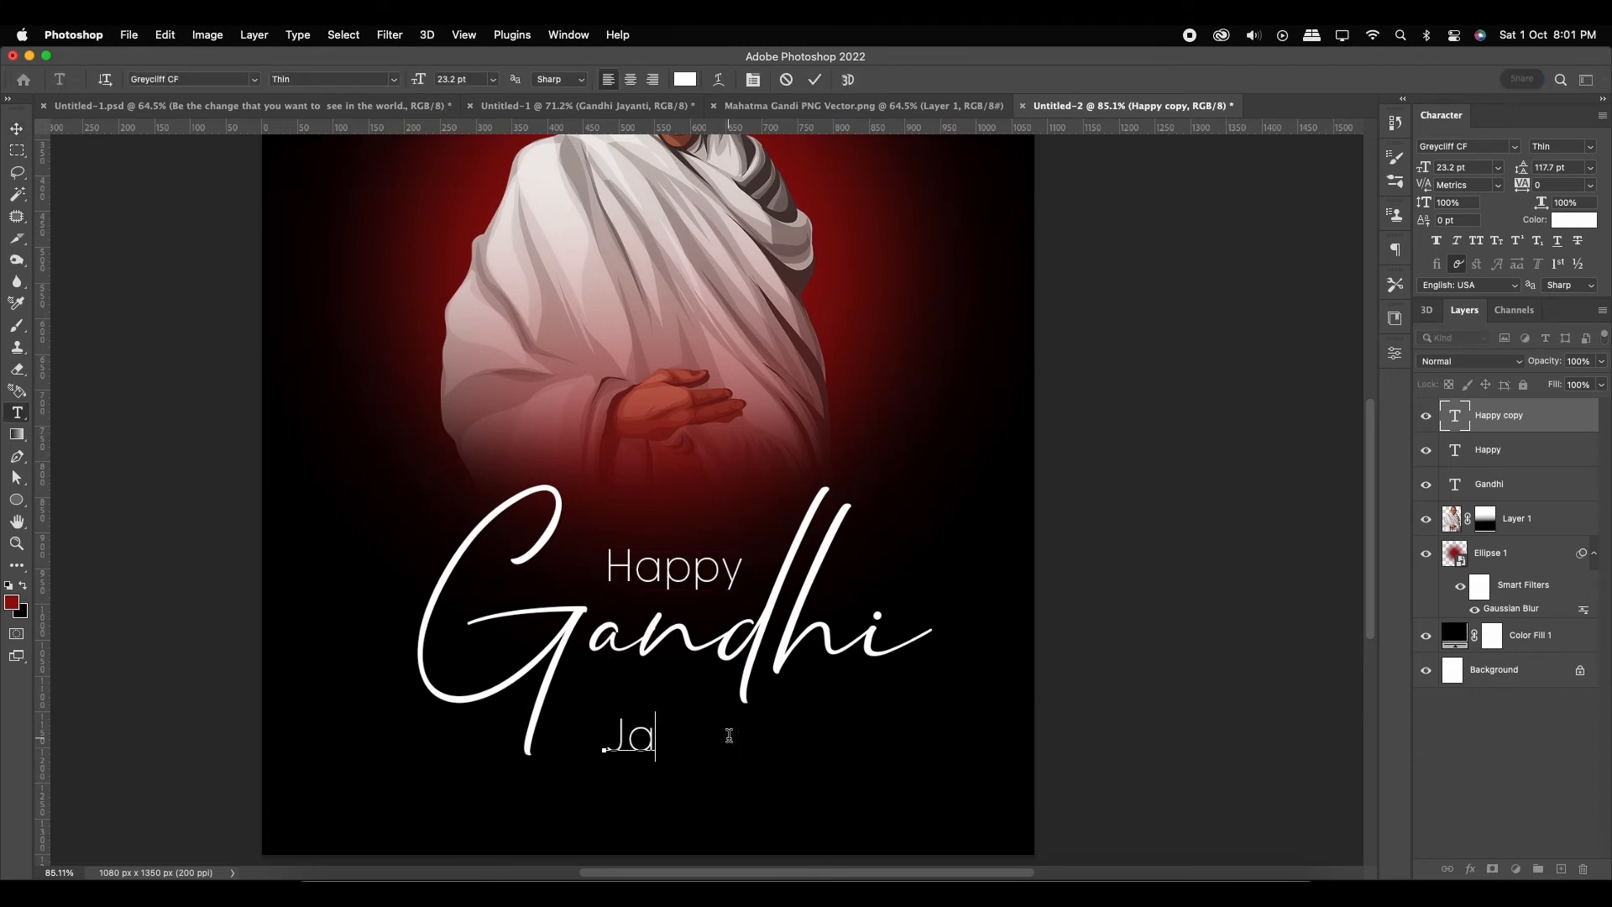
text(yanti)
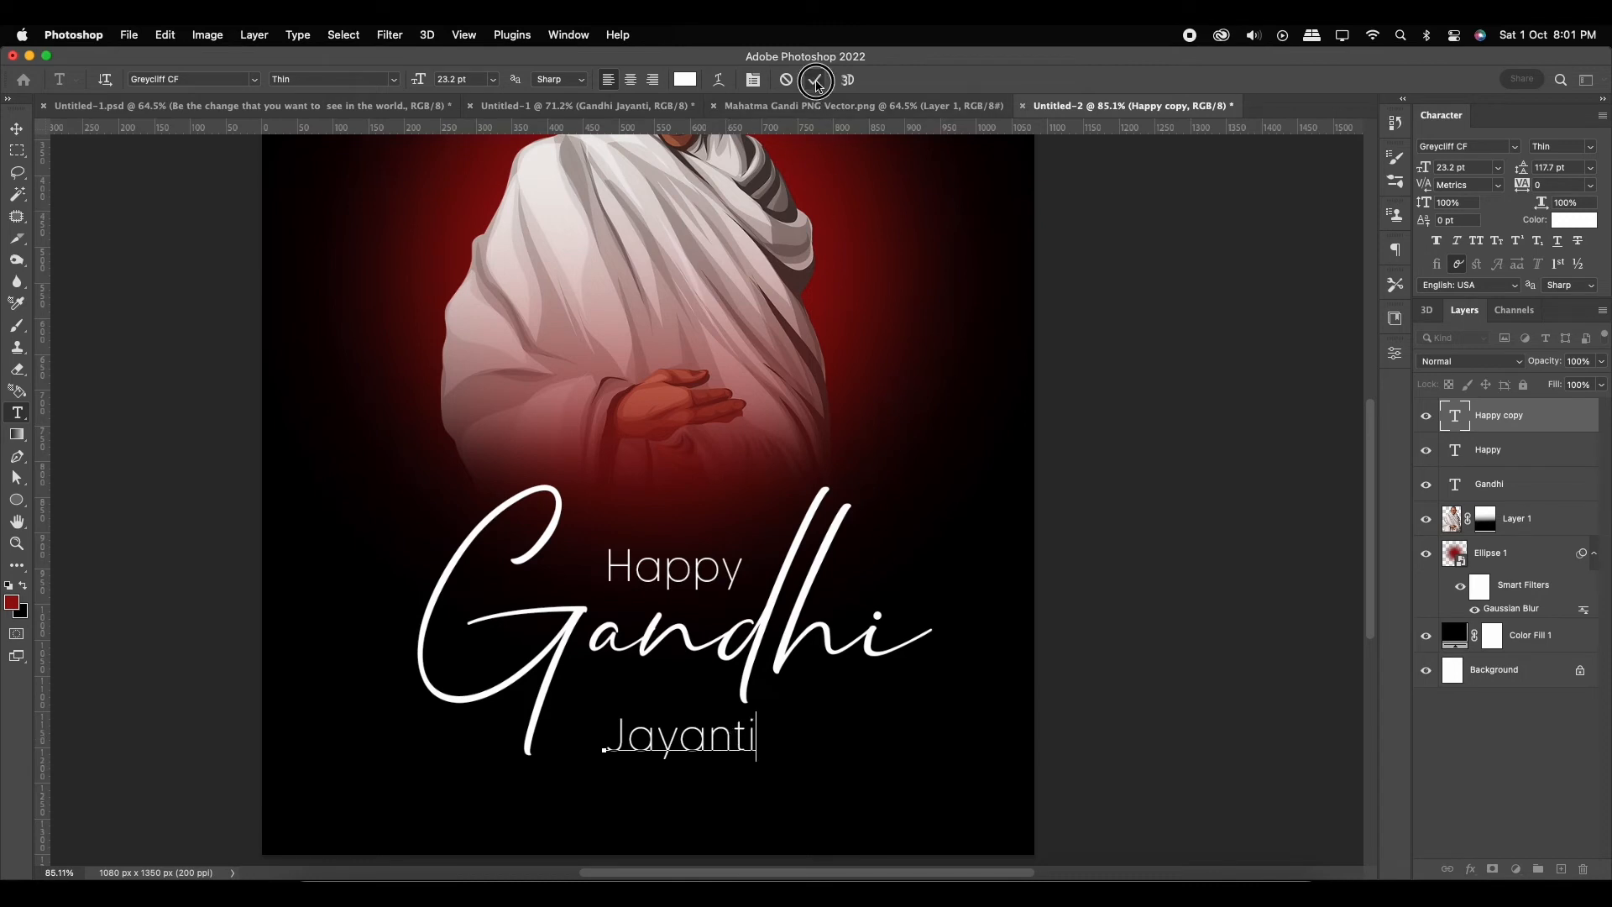
Move the "Jayanti" text directly beneath the final letters of "Gandhi" and fine-tune its position in small nudges
click(17, 128)
drag(741, 729, 897, 695)
key(Down)
key(Down)
key(Down)
key(Down)
key(Down)
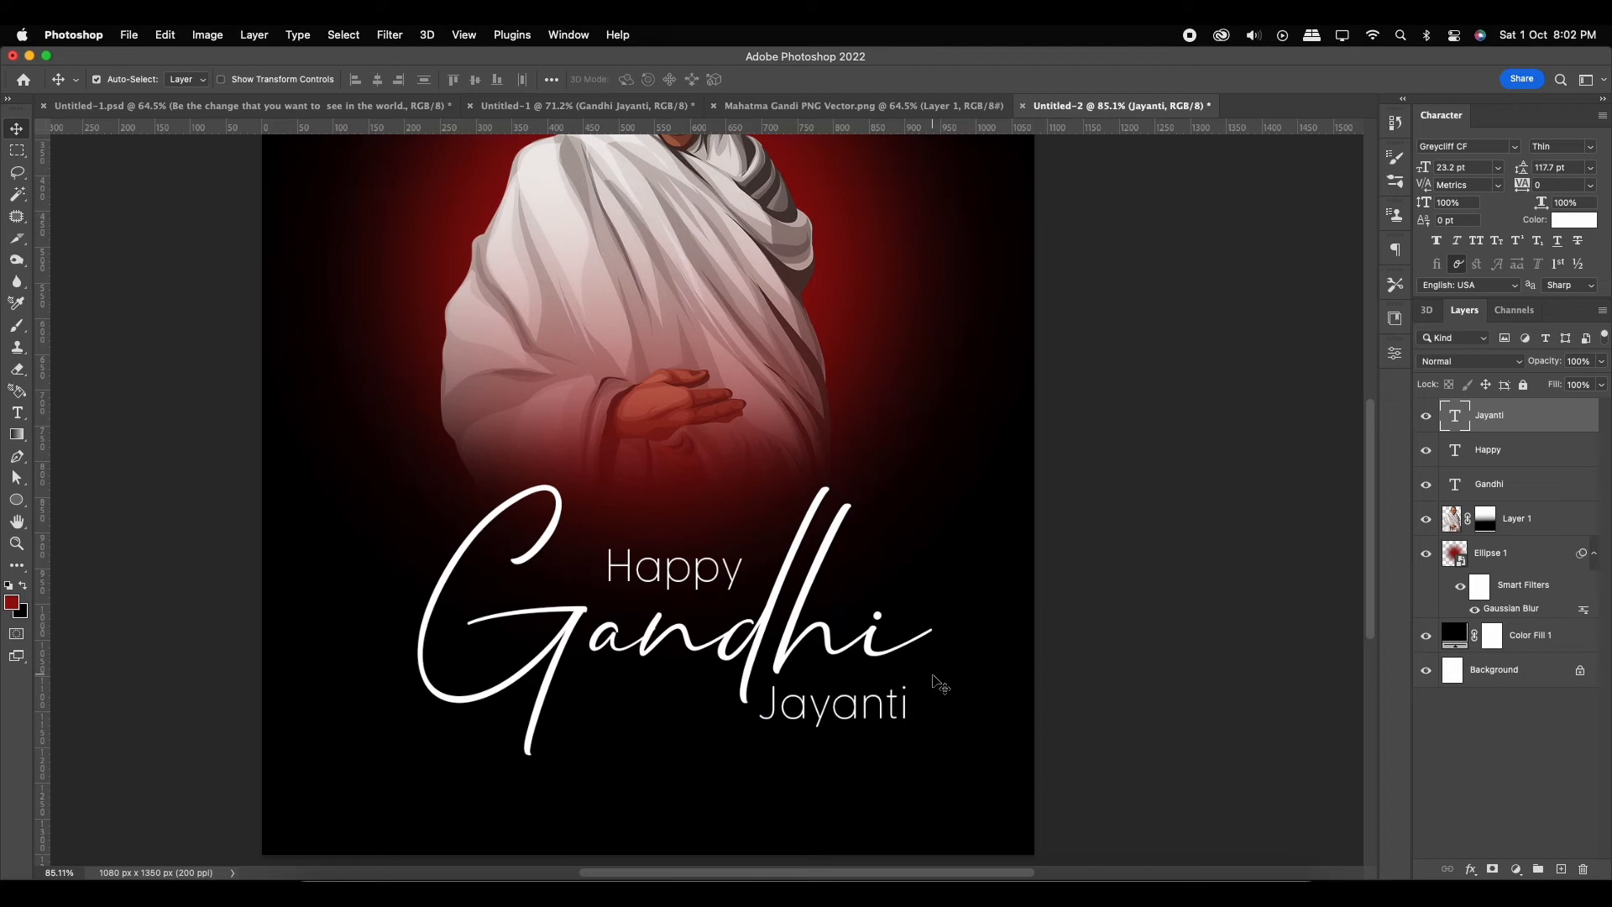
key(Left)
key(Left)
key(Left)
key(Left)
key(Left)
key(Left)
key(Right)
key(Right)
key(Right)
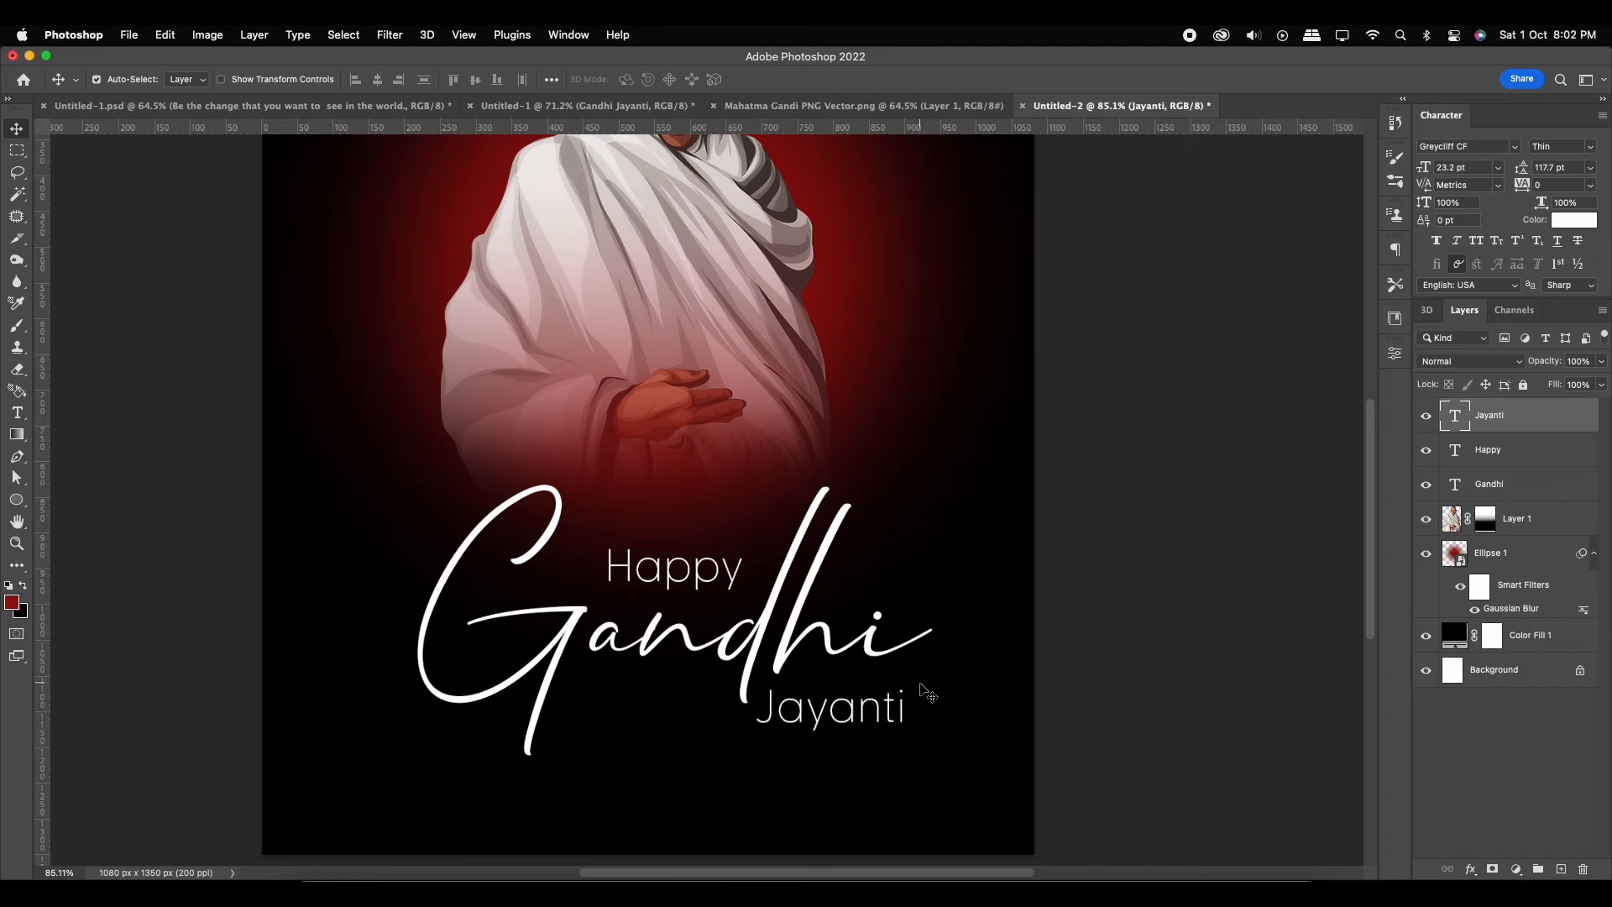
Scale the "Happy", "Gandhi" and "Jayanti" texts up slightly as one group and position it centrally below the figure
scroll(907, 679, down, 3)
drag(848, 655, 958, 659)
shift+click(1495, 496)
key(super+t)
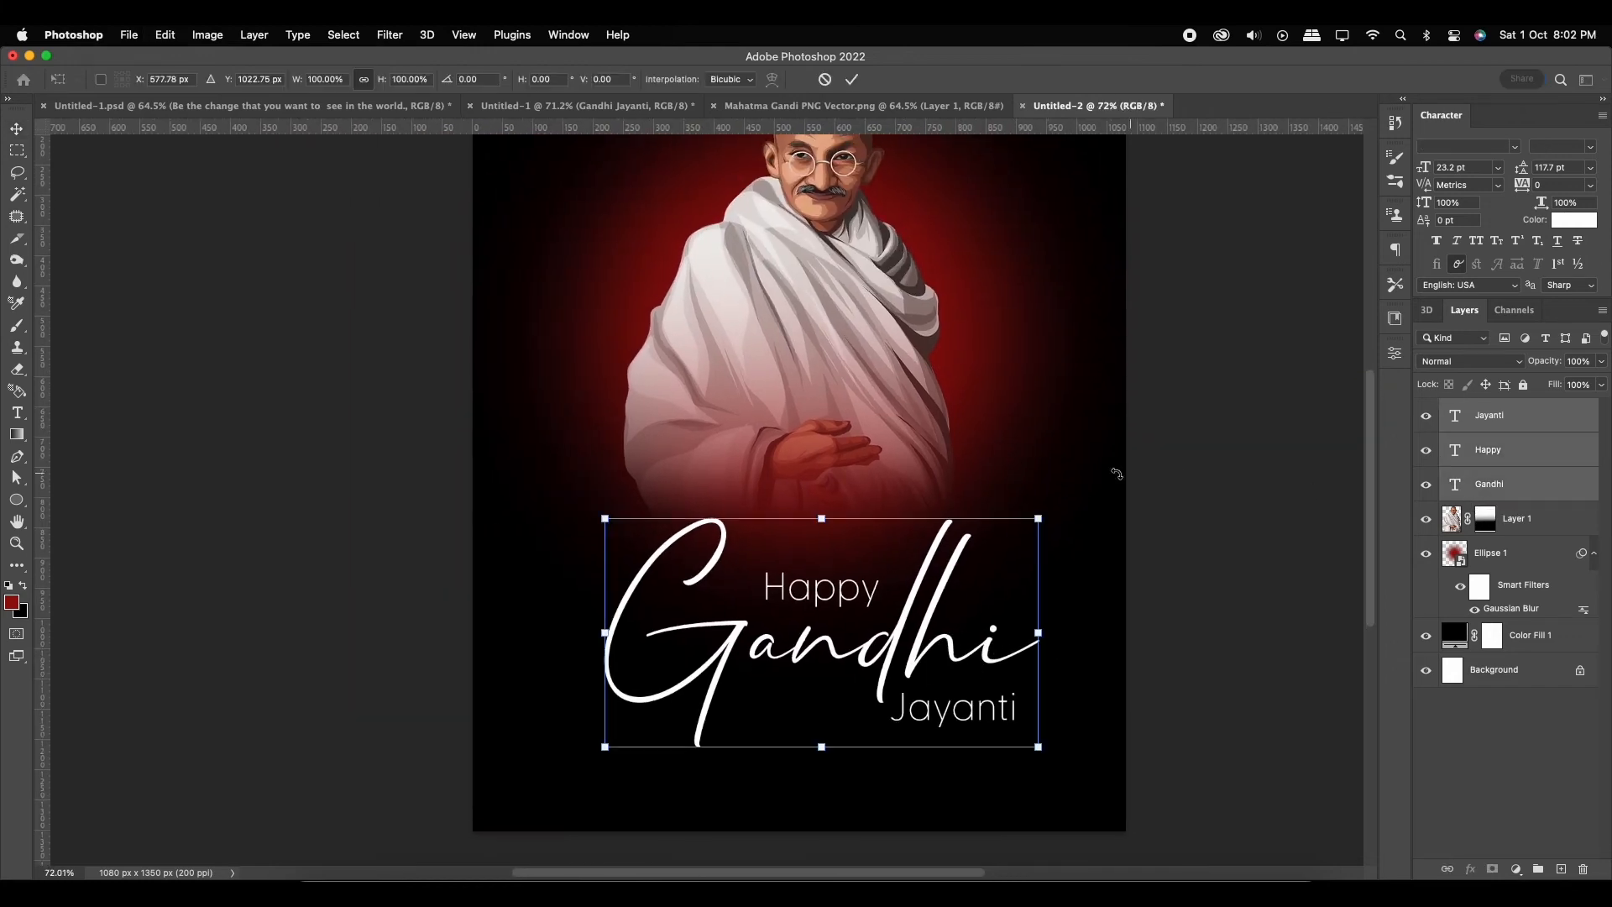
drag(1041, 515, 1048, 513)
drag(1007, 571, 996, 586)
double_click(957, 567)
drag(928, 500, 915, 544)
Nudge the Gandhi figure down slightly so its faded lower edge sits closer to the title
scroll(945, 564, down, 3)
drag(839, 321, 840, 325)
key(Down)
key(Down)
key(Down)
key(Down)
key(Down)
key(Down)
key(Down)
key(Down)
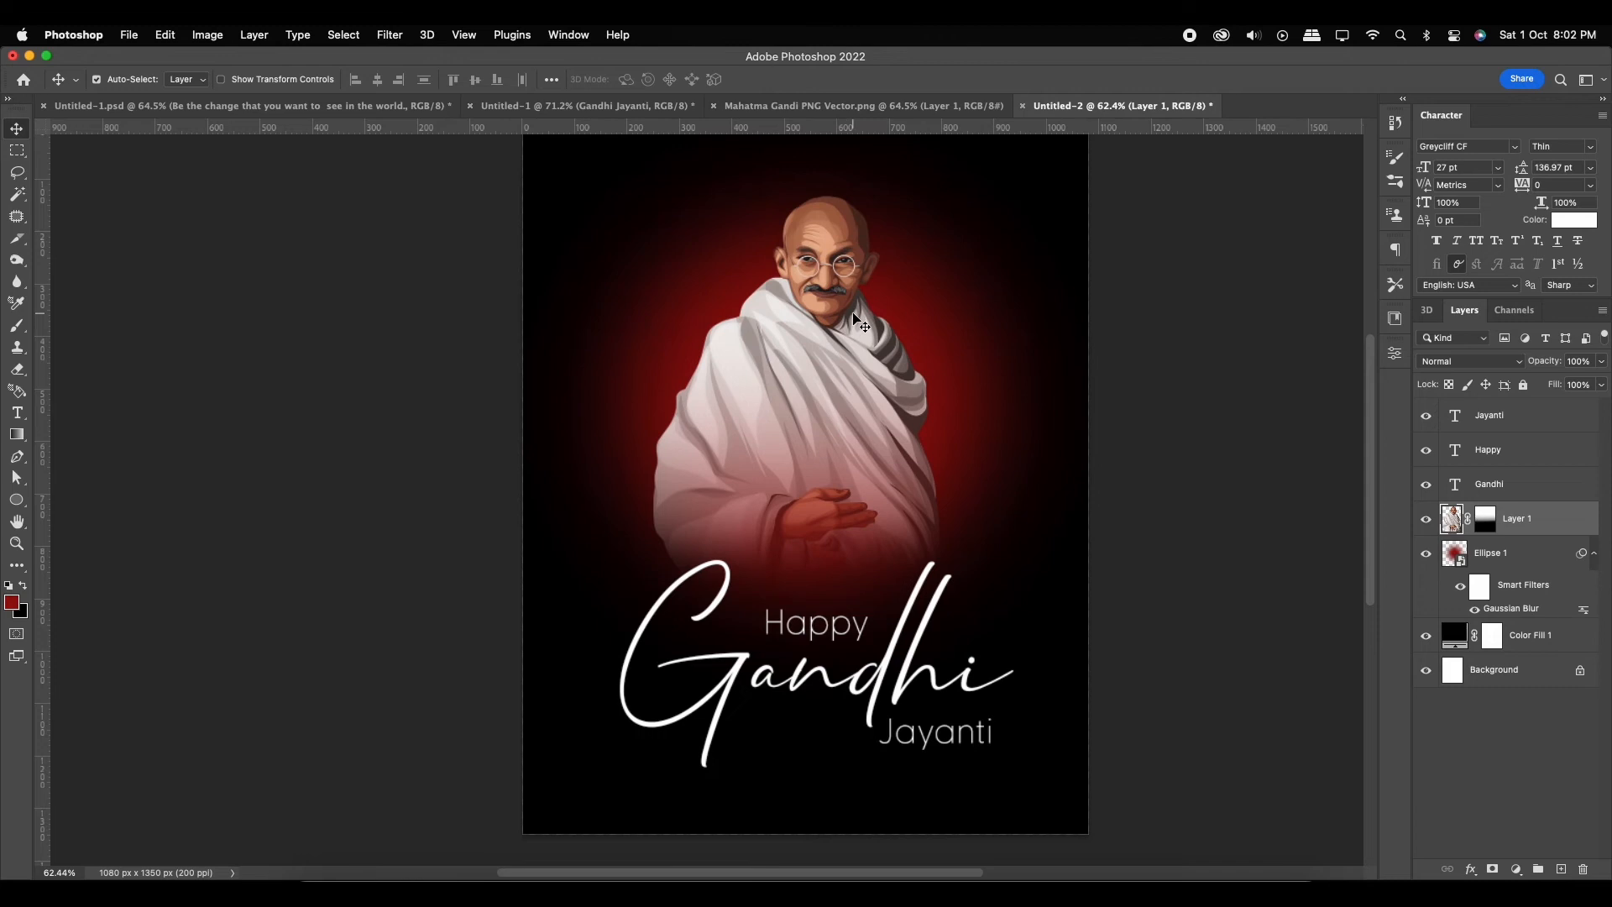
Scale the red glow ellipse down about its centre to about 669 x 669 px
click(919, 312)
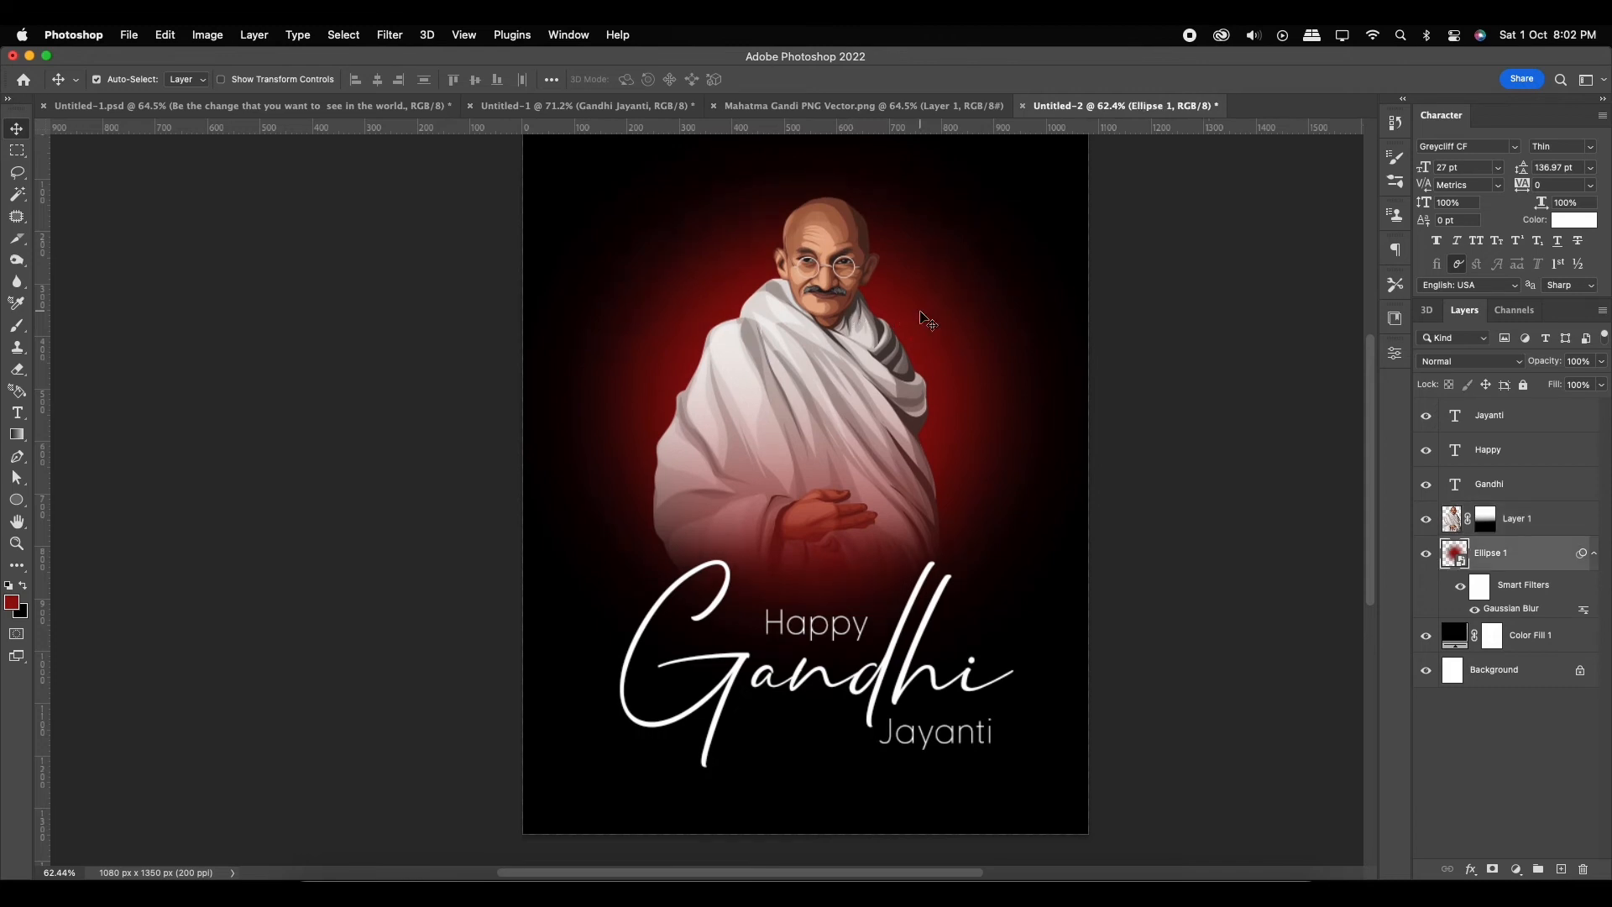
key(super+t)
drag(996, 225, 990, 226)
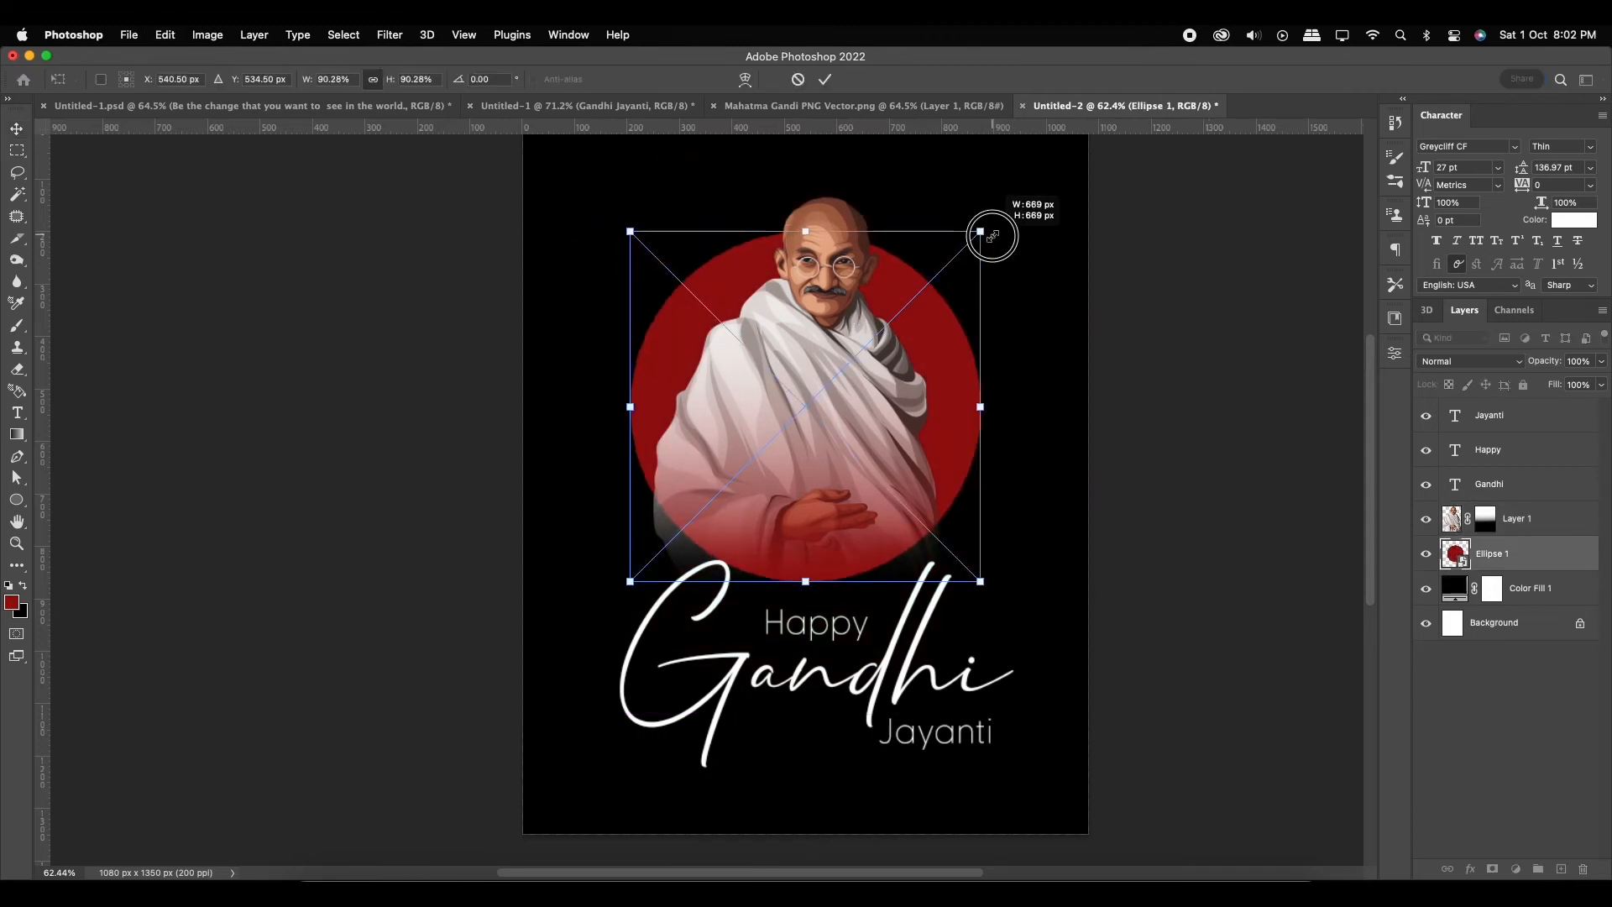
key(Return)
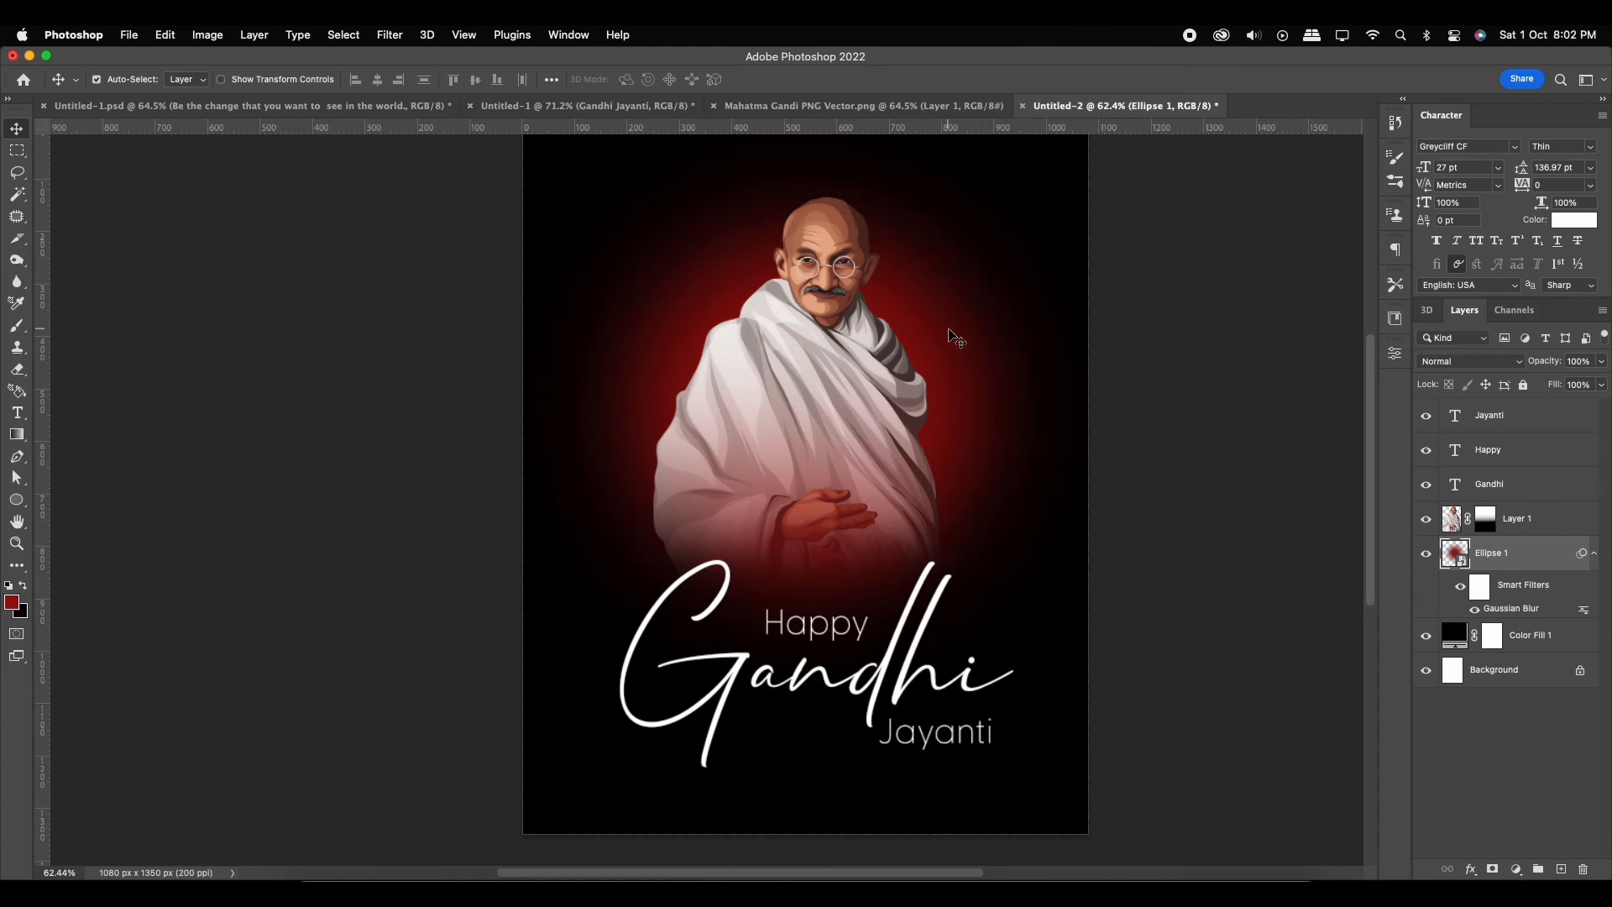
key(super+0)
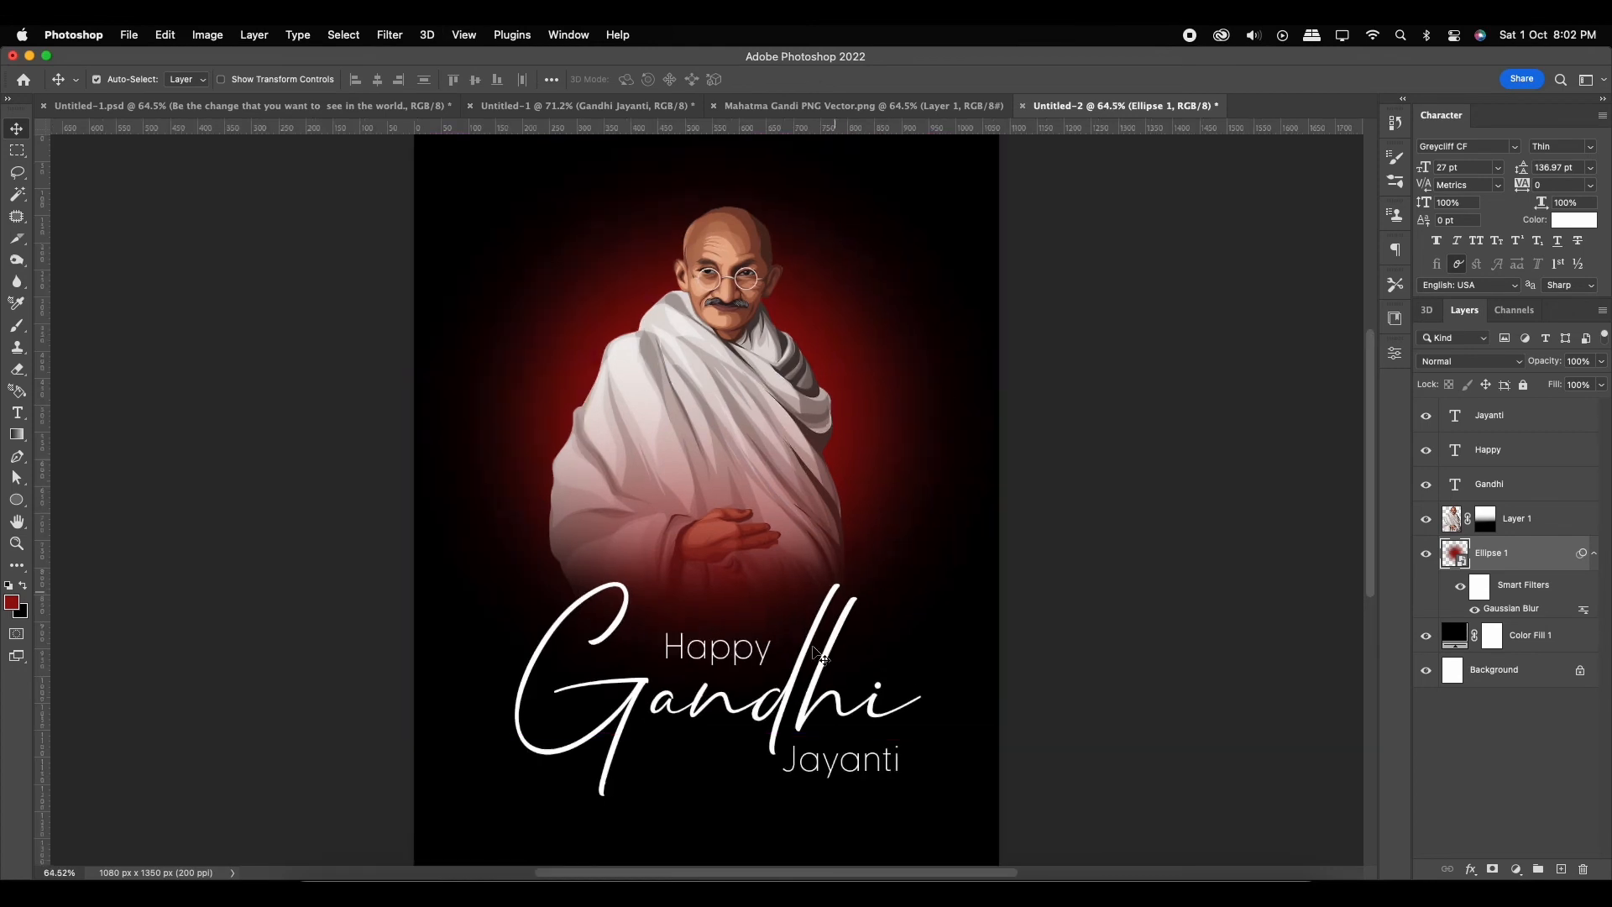
Recolour the "Gandhi" text from white to a bright red, #eb0000
click(813, 659)
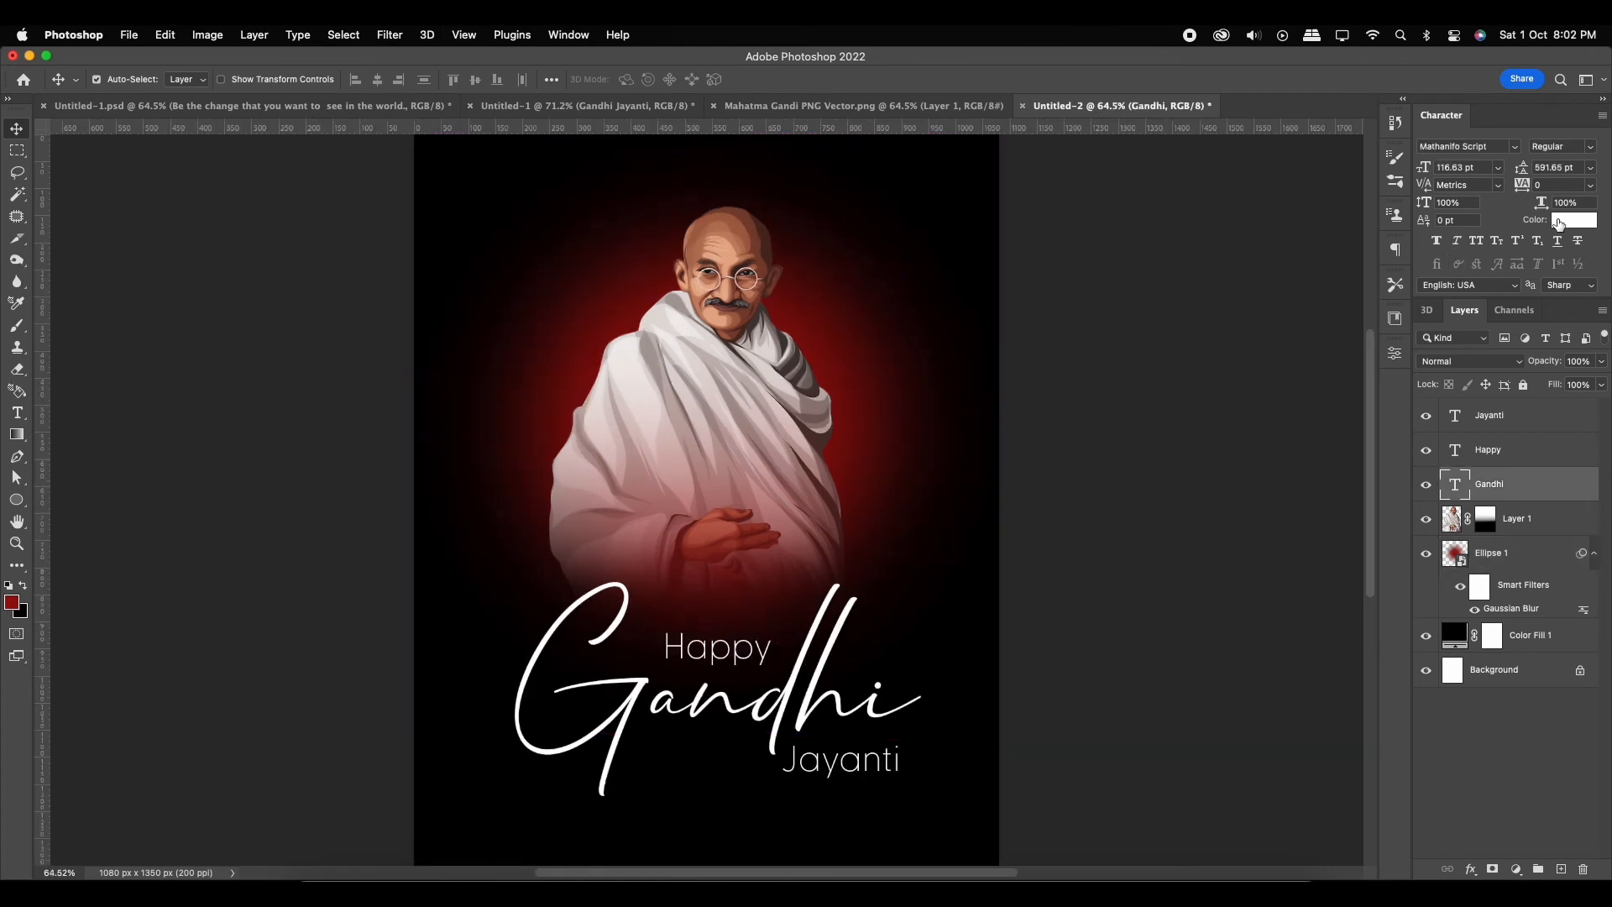
click(1559, 222)
click(785, 310)
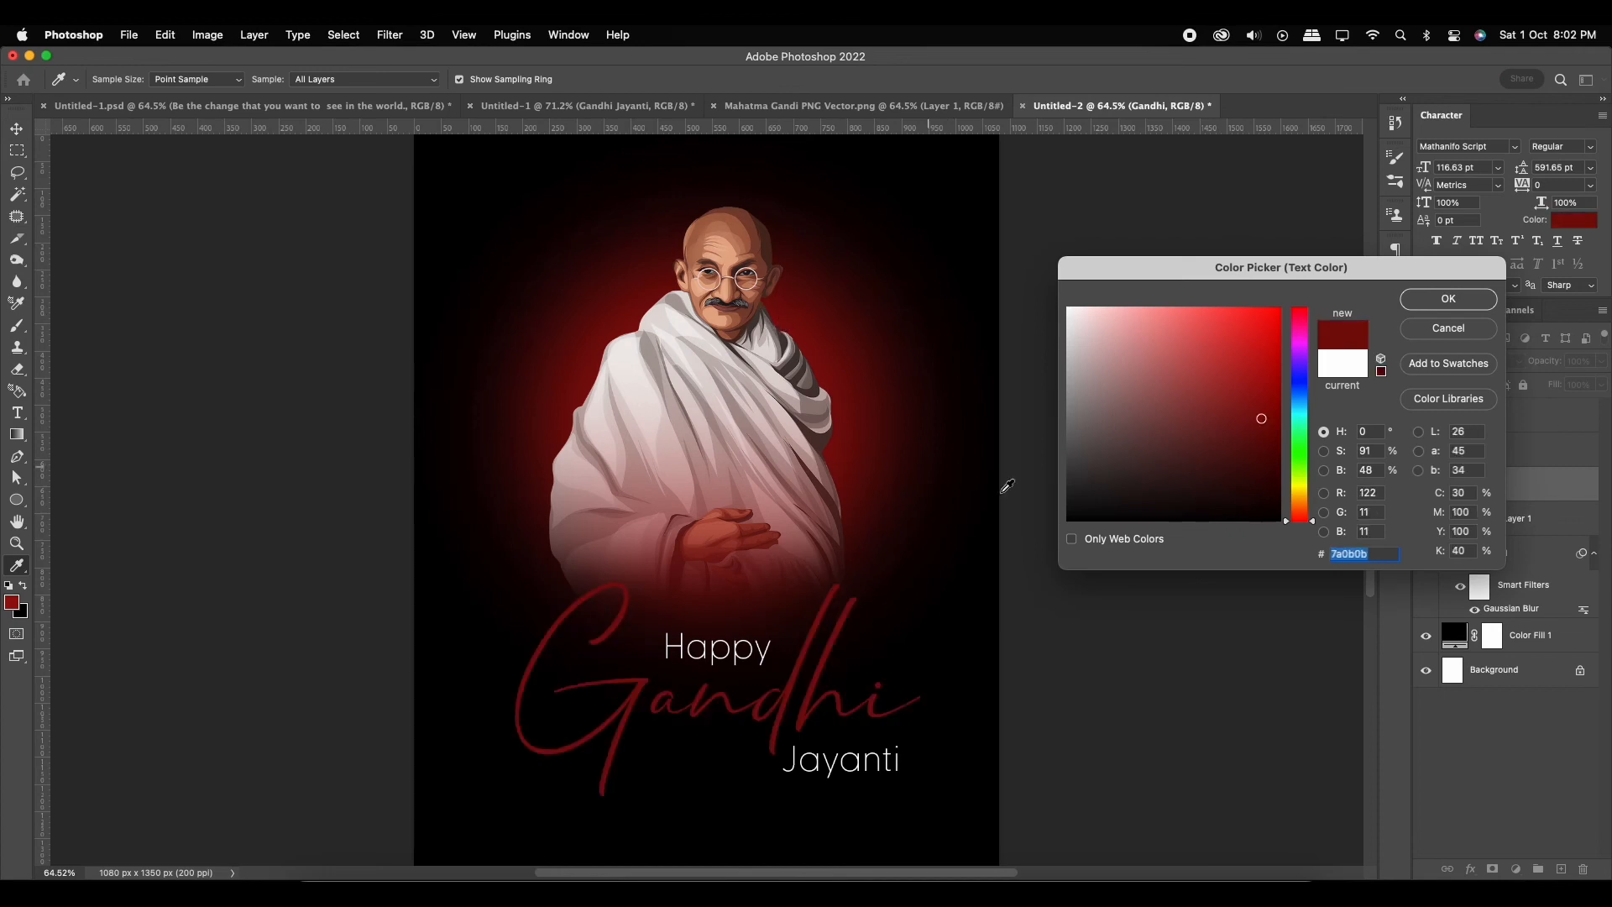
mouse_move(1269, 375)
mouse_down()
mouse_move(1282, 332)
mouse_move(1277, 346)
mouse_up()
drag(1315, 523, 1315, 519)
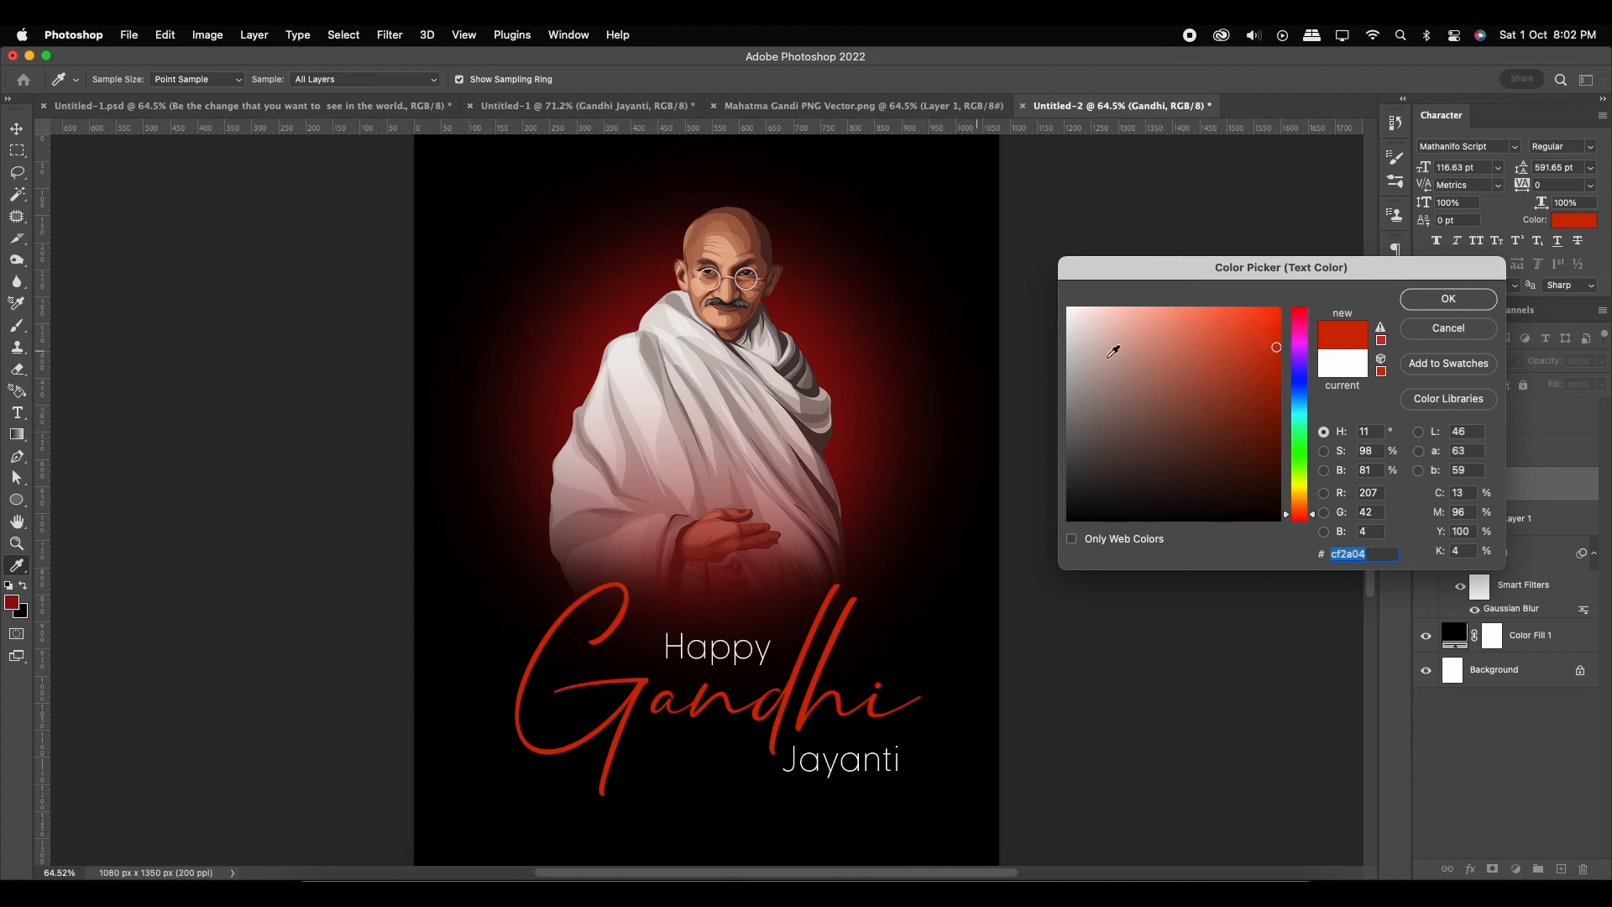
drag(1318, 520, 1304, 519)
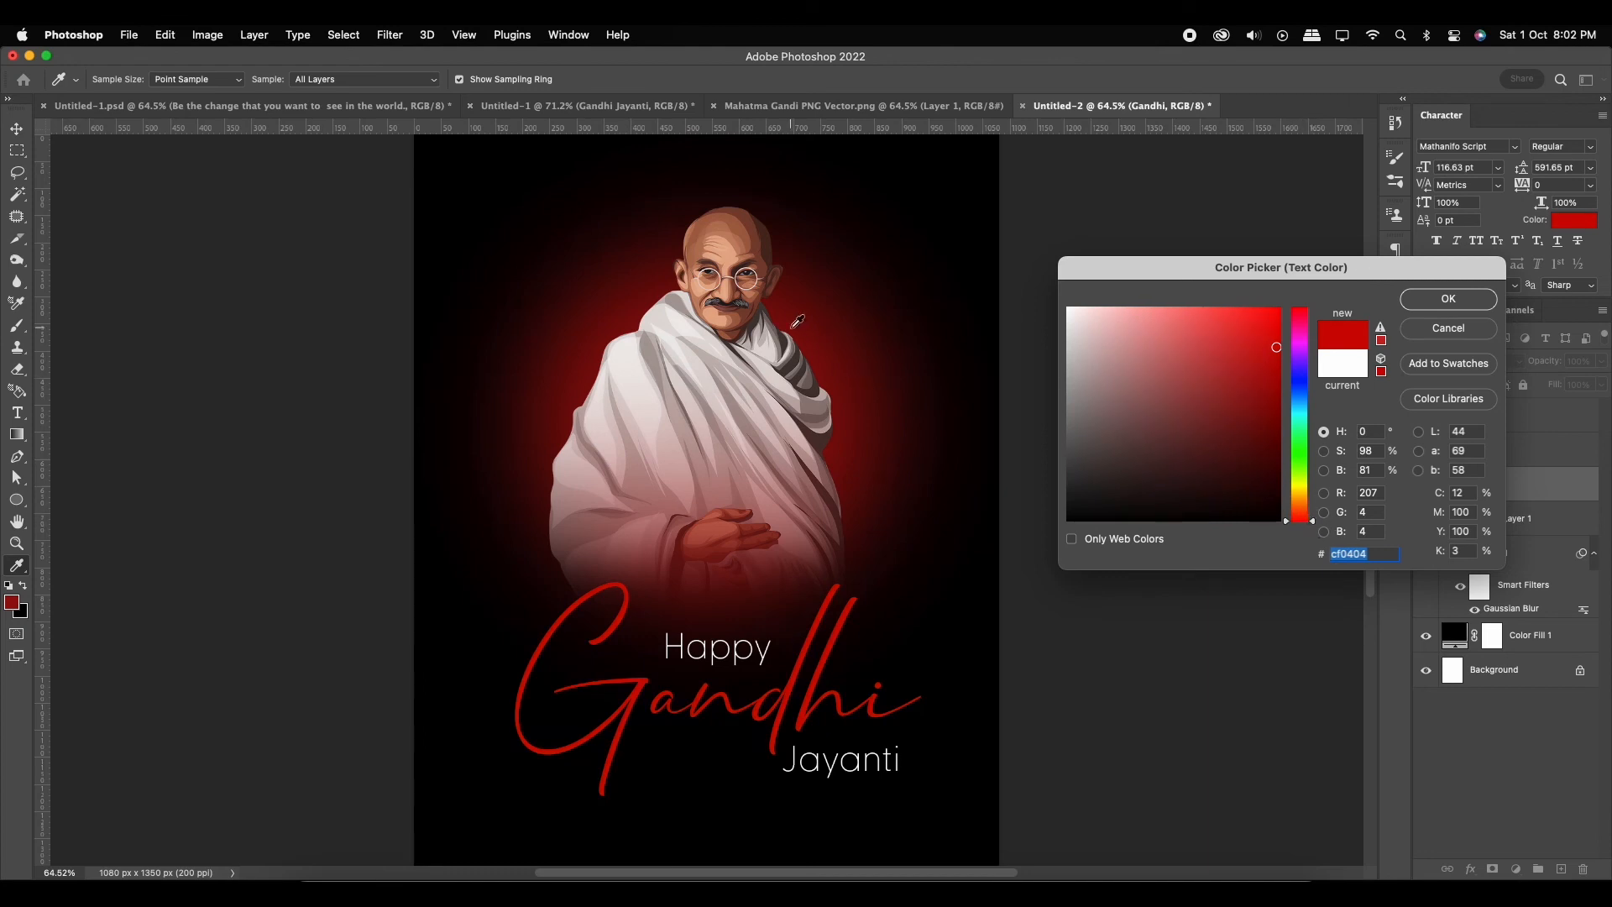
click(13, 602)
drag(1267, 395, 1280, 348)
drag(1301, 514, 1299, 267)
mouse_move(1284, 342)
mouse_down()
mouse_move(1281, 328)
mouse_move(1319, 328)
mouse_up()
click(1416, 303)
Try yellow and other hues on a duplicate of the "Gandhi" text, discard the duplicate and show the original
key(super+j)
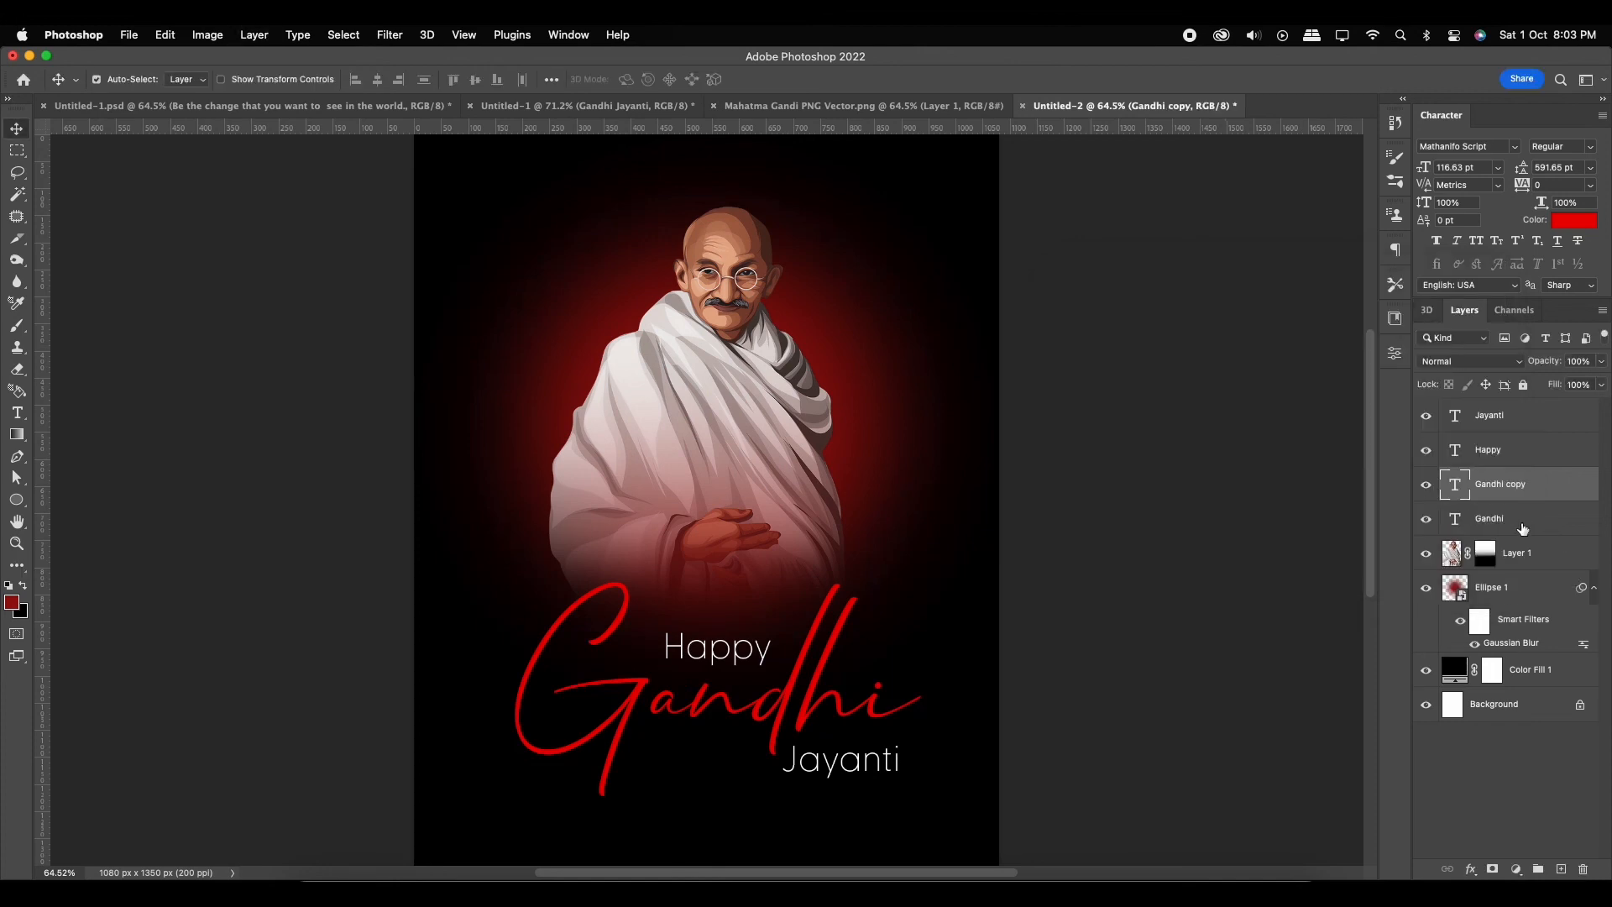
click(1564, 224)
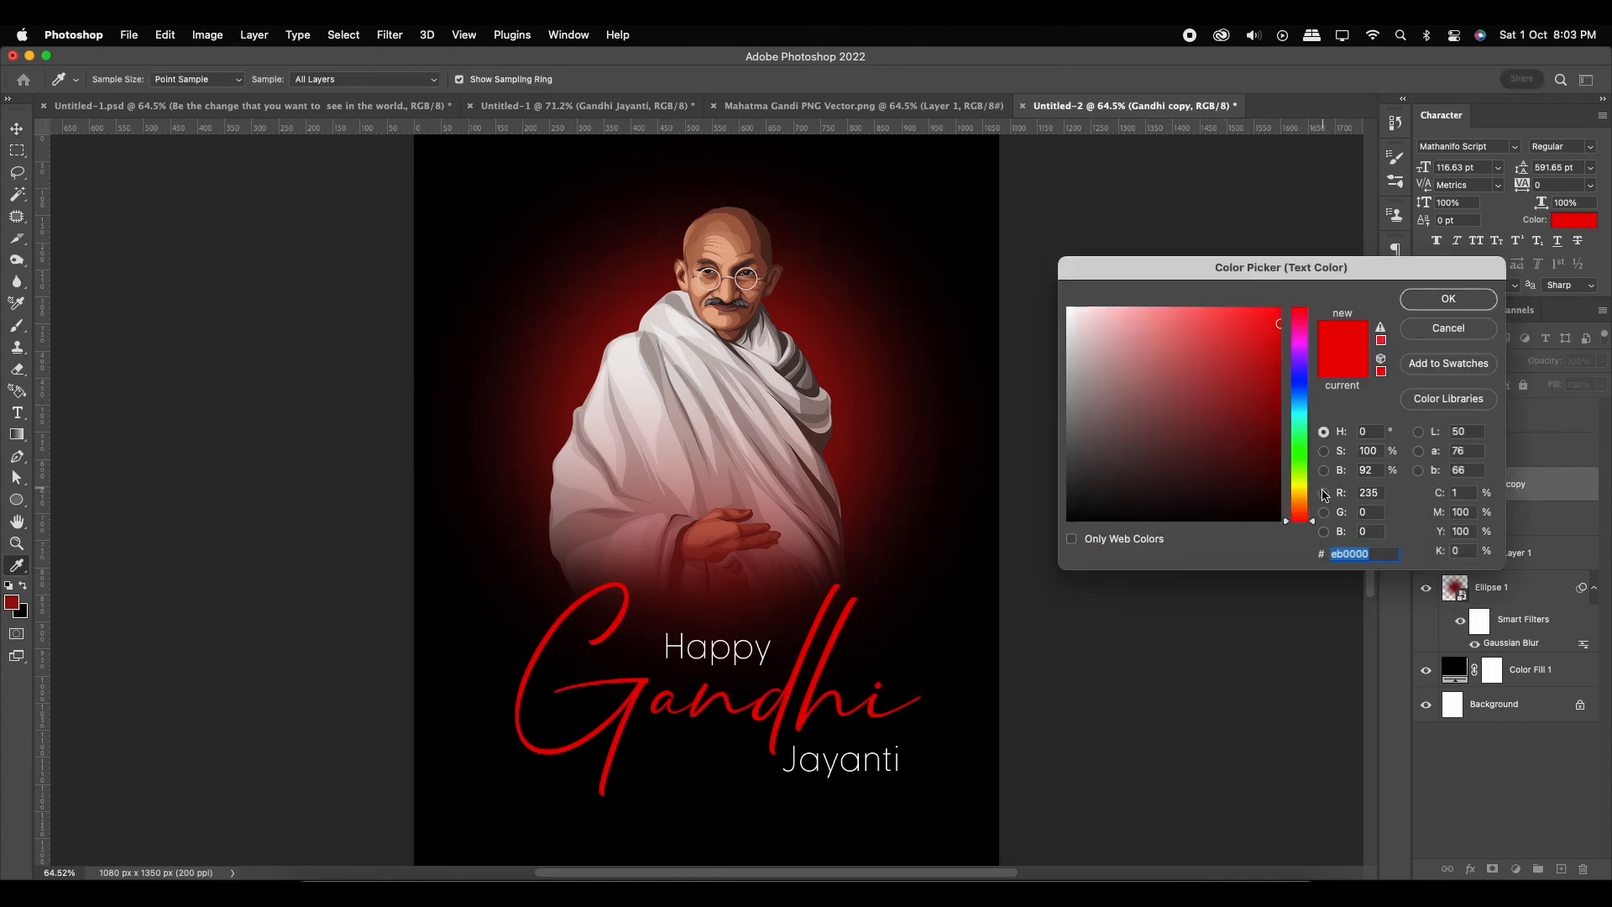
drag(1314, 523, 1314, 491)
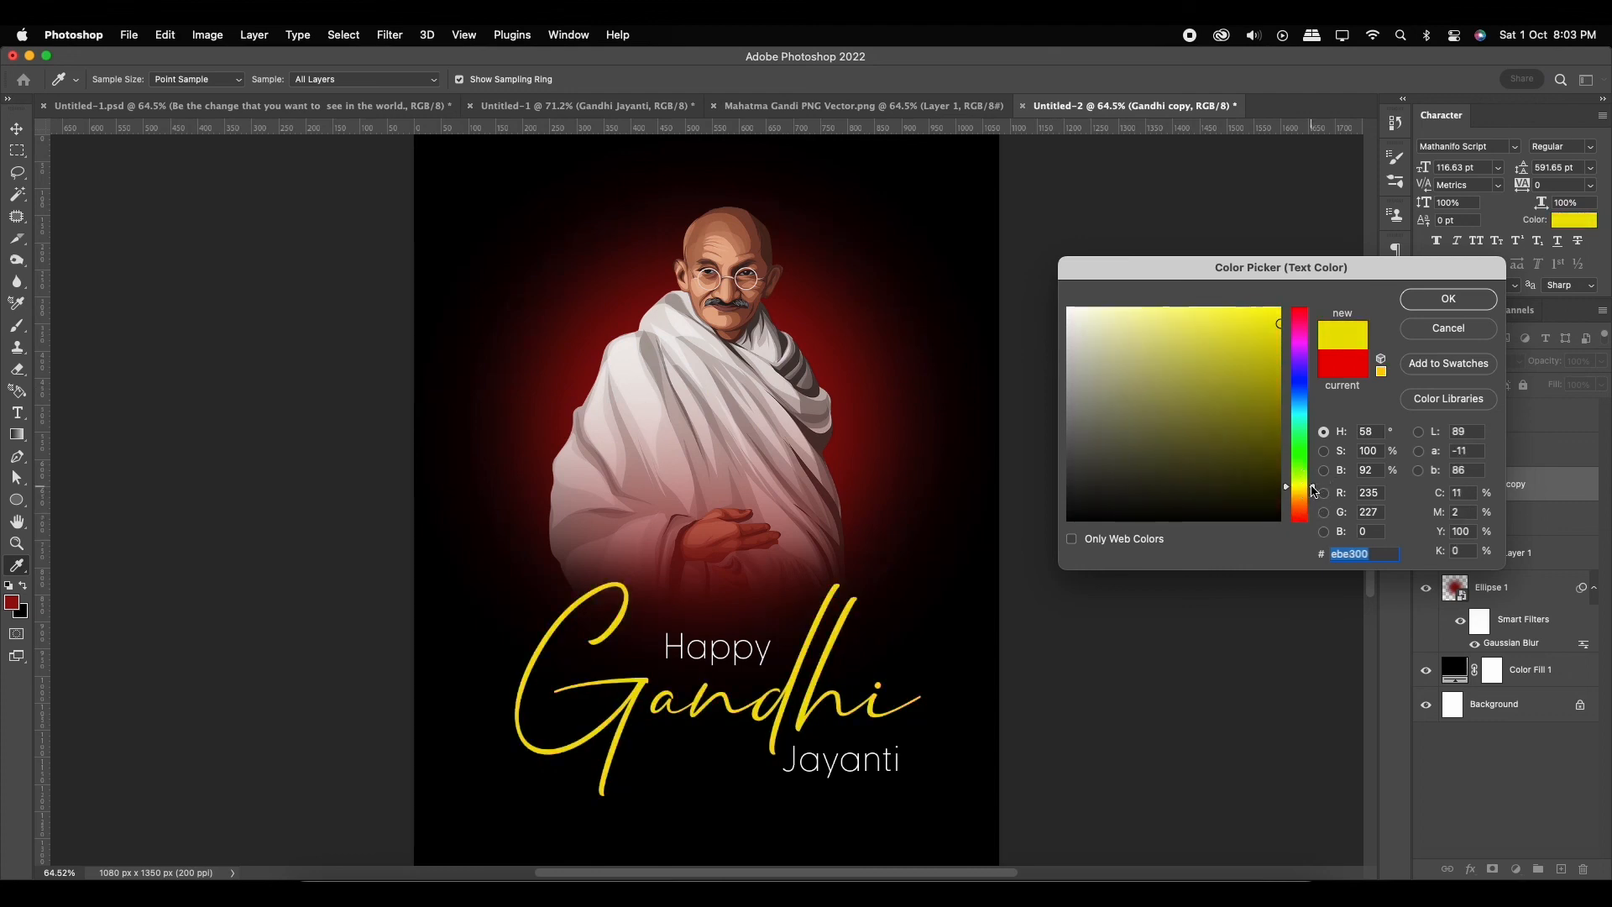
click(1279, 313)
drag(1315, 493, 1312, 319)
click(1404, 333)
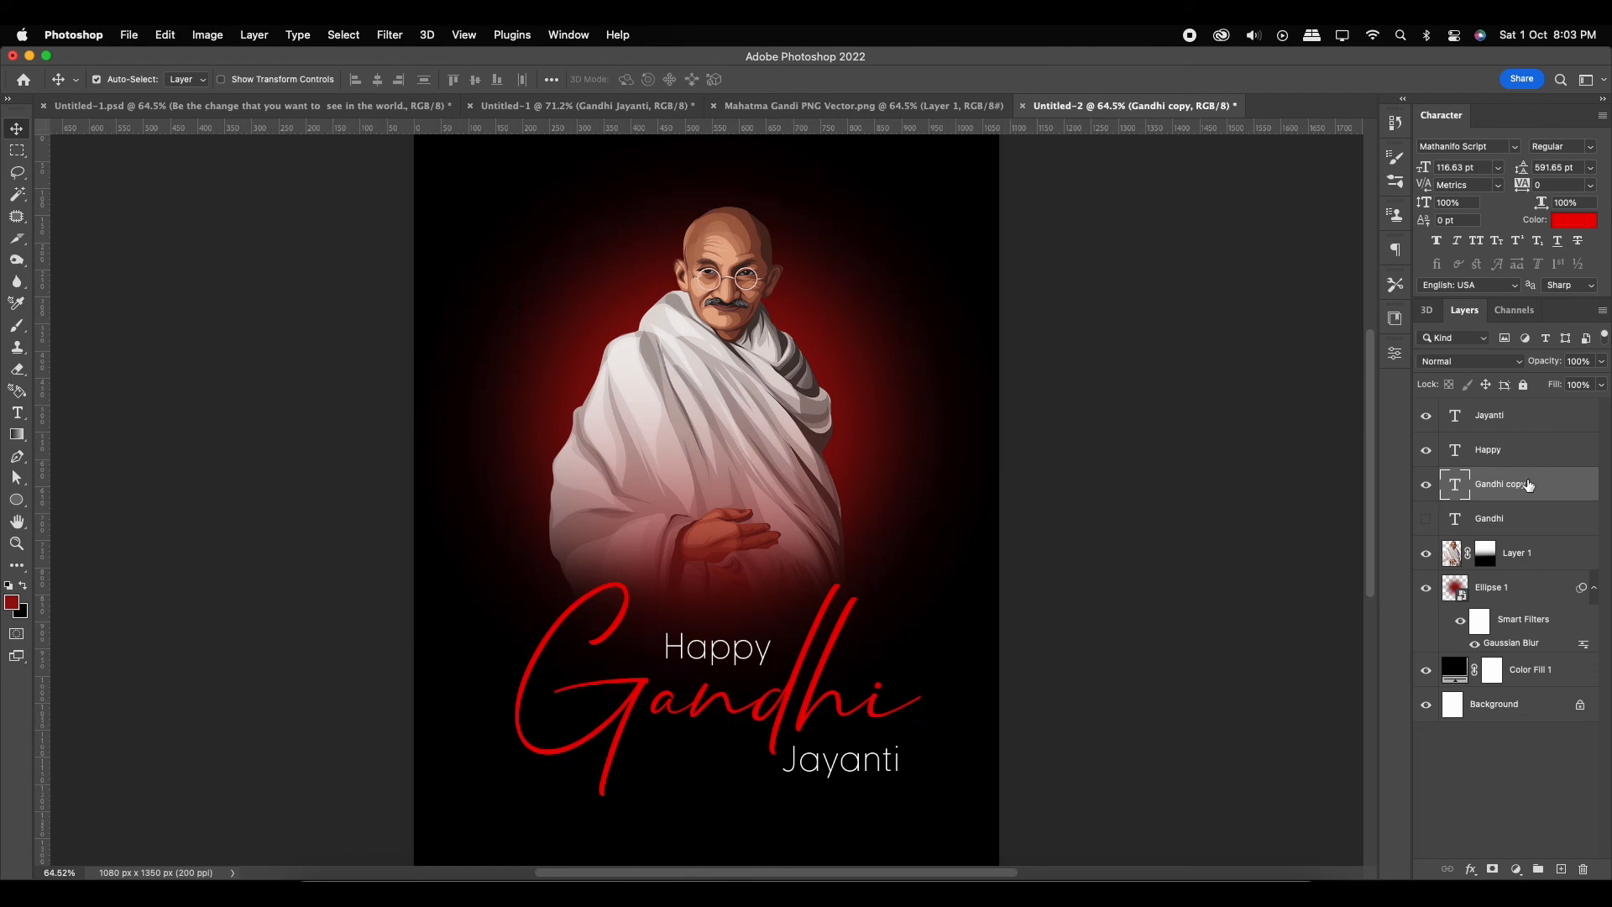
key(Delete)
click(1426, 486)
Set the "Gandhi" text colour to a muted red, #c52222
click(1566, 223)
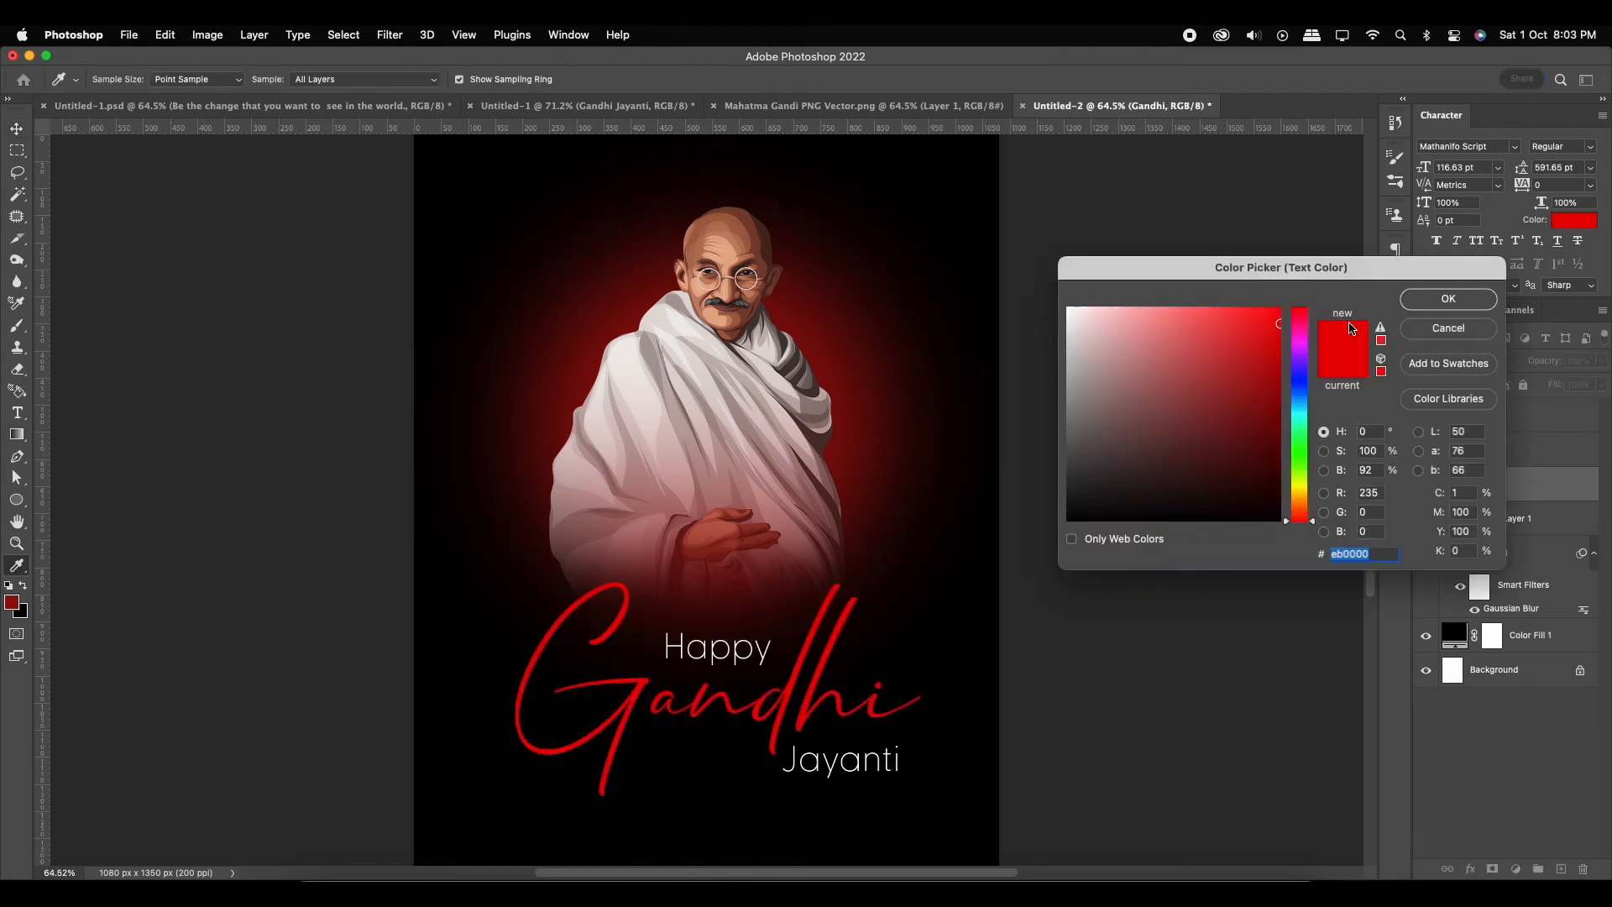
drag(1266, 329, 1243, 351)
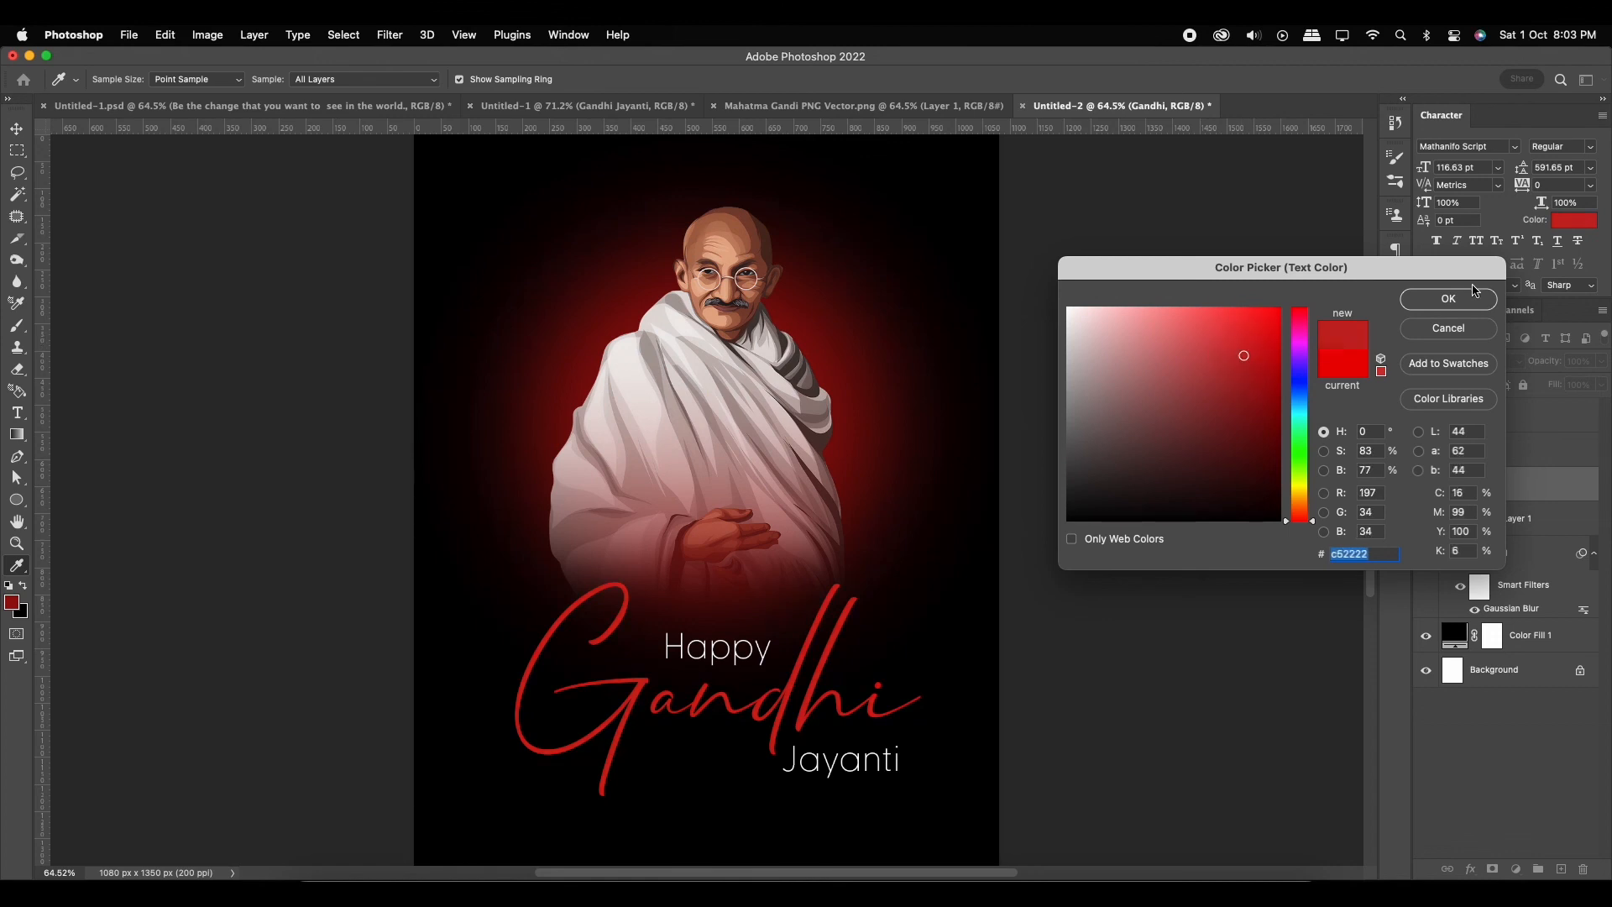
click(1448, 299)
drag(772, 377, 843, 389)
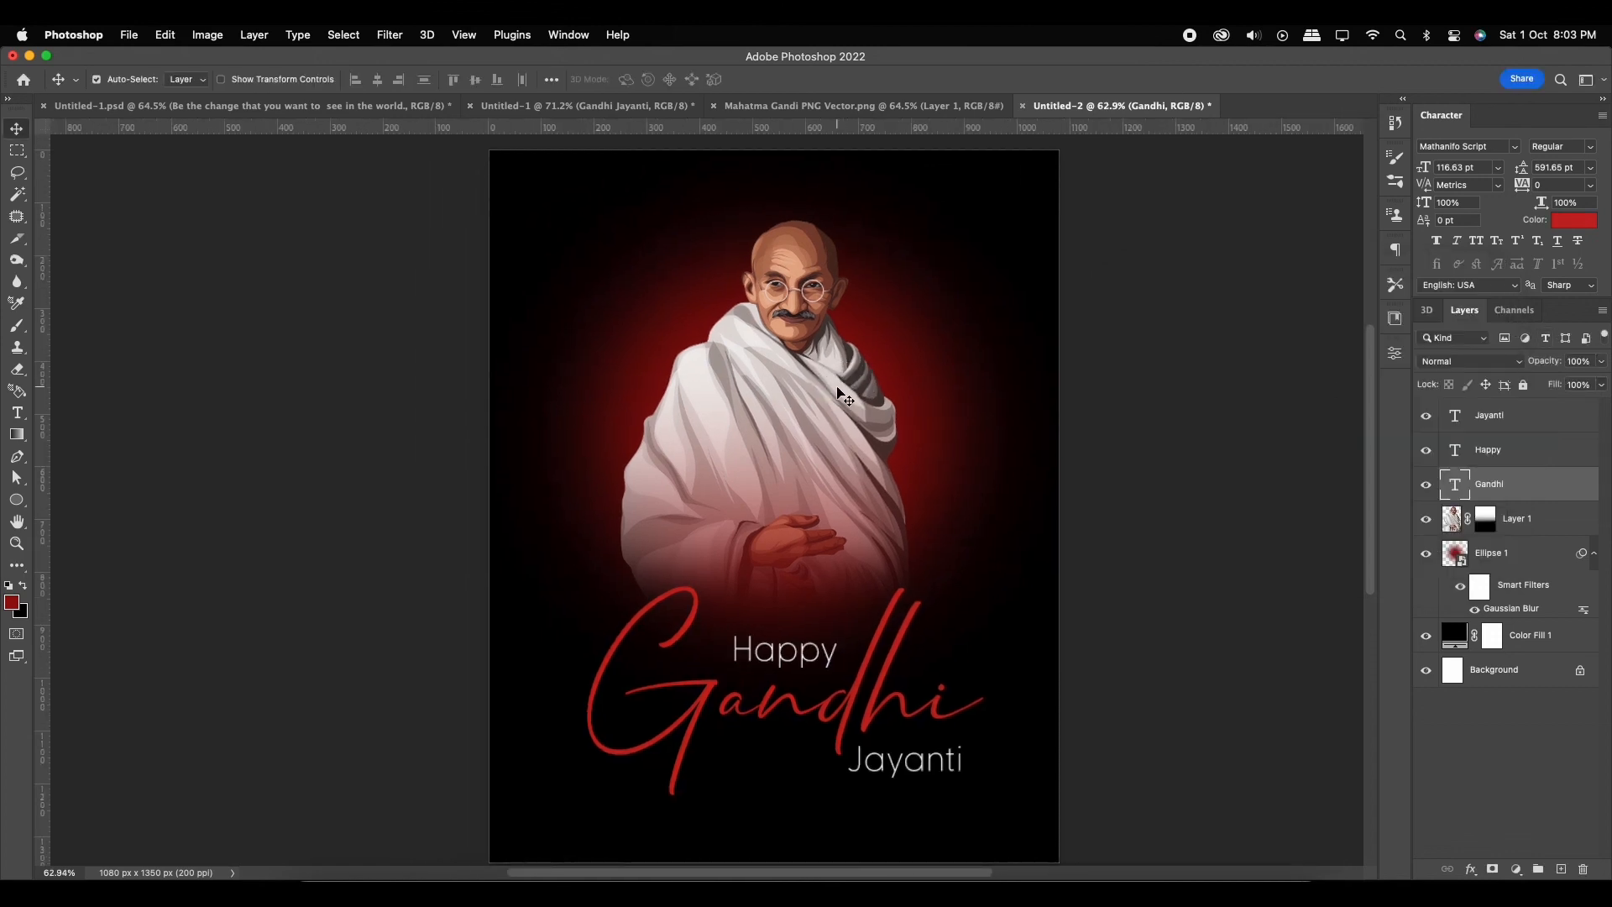